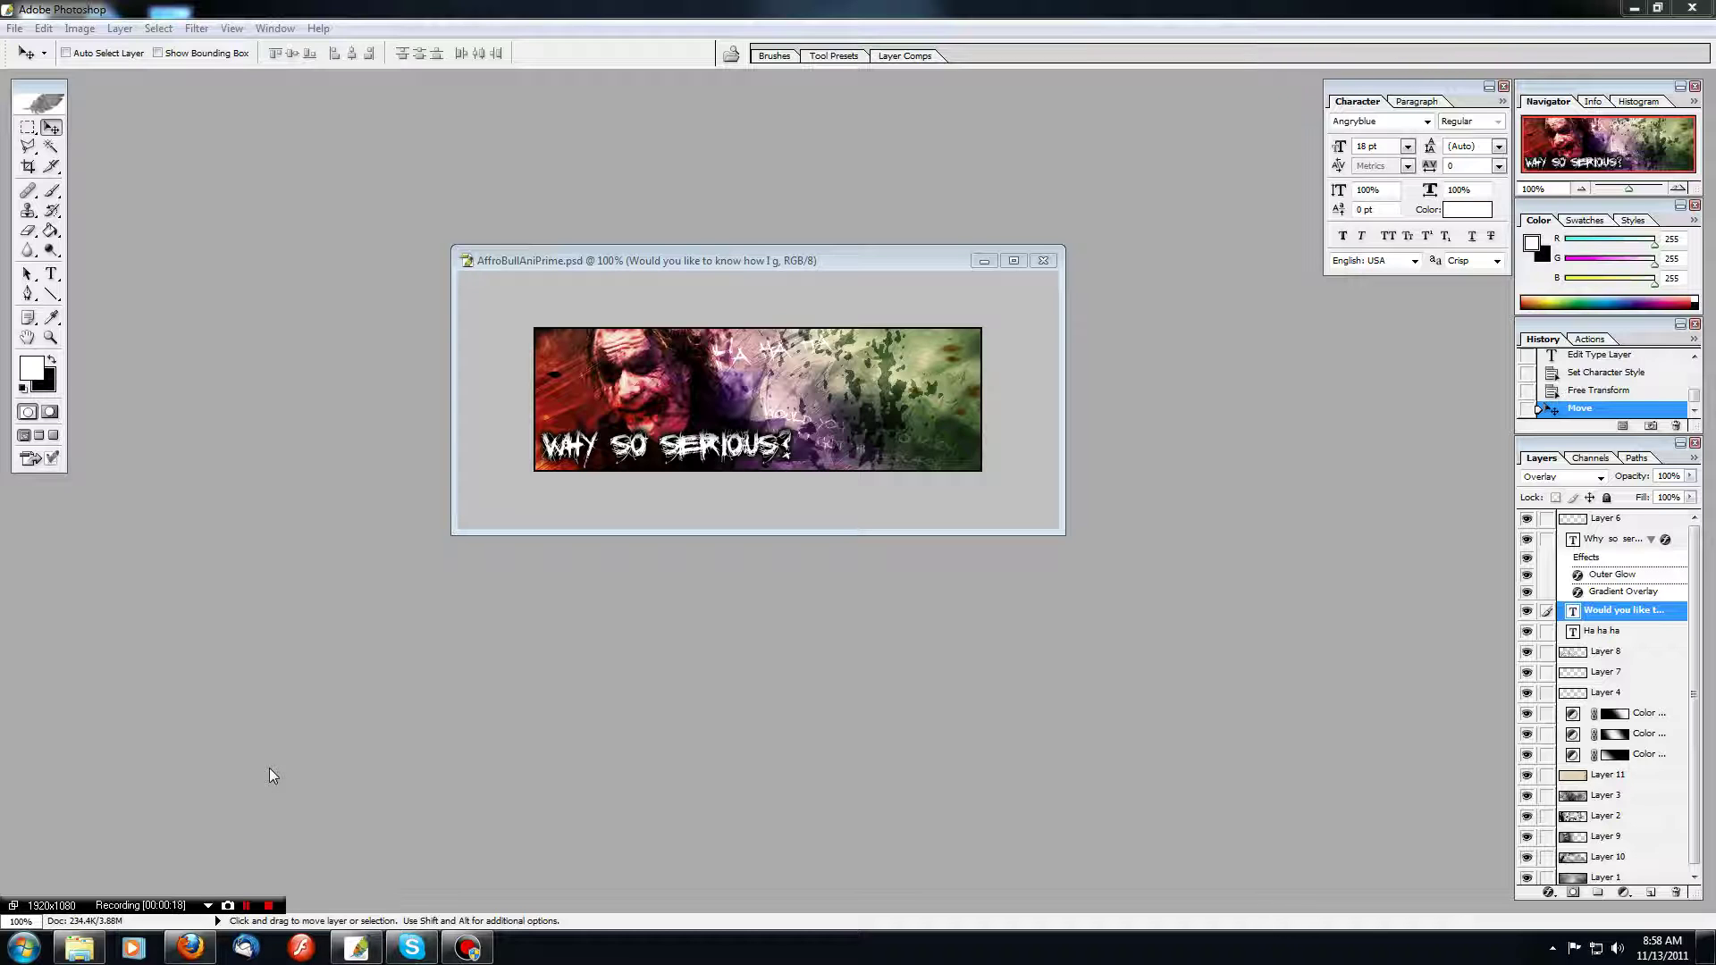
Review the animated banner request on the Firefox forum page, including its linked animated GIF and the-joker.jpg, and return to the Photoshop banner.
click(191, 951)
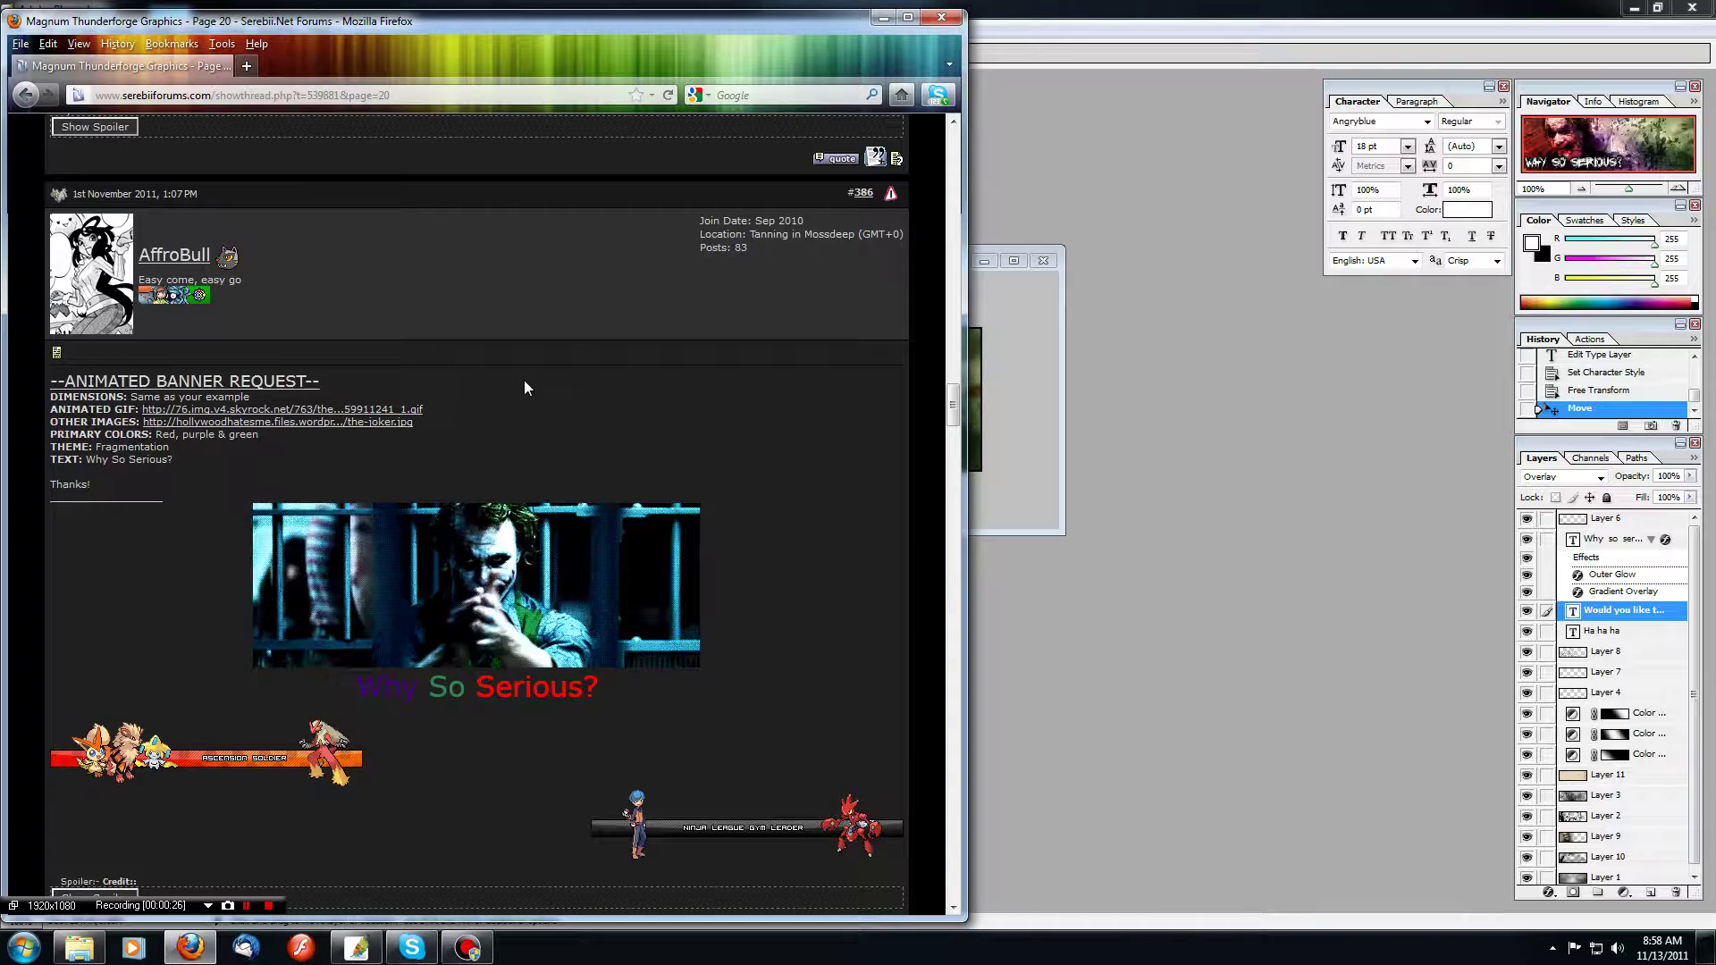
click(418, 409)
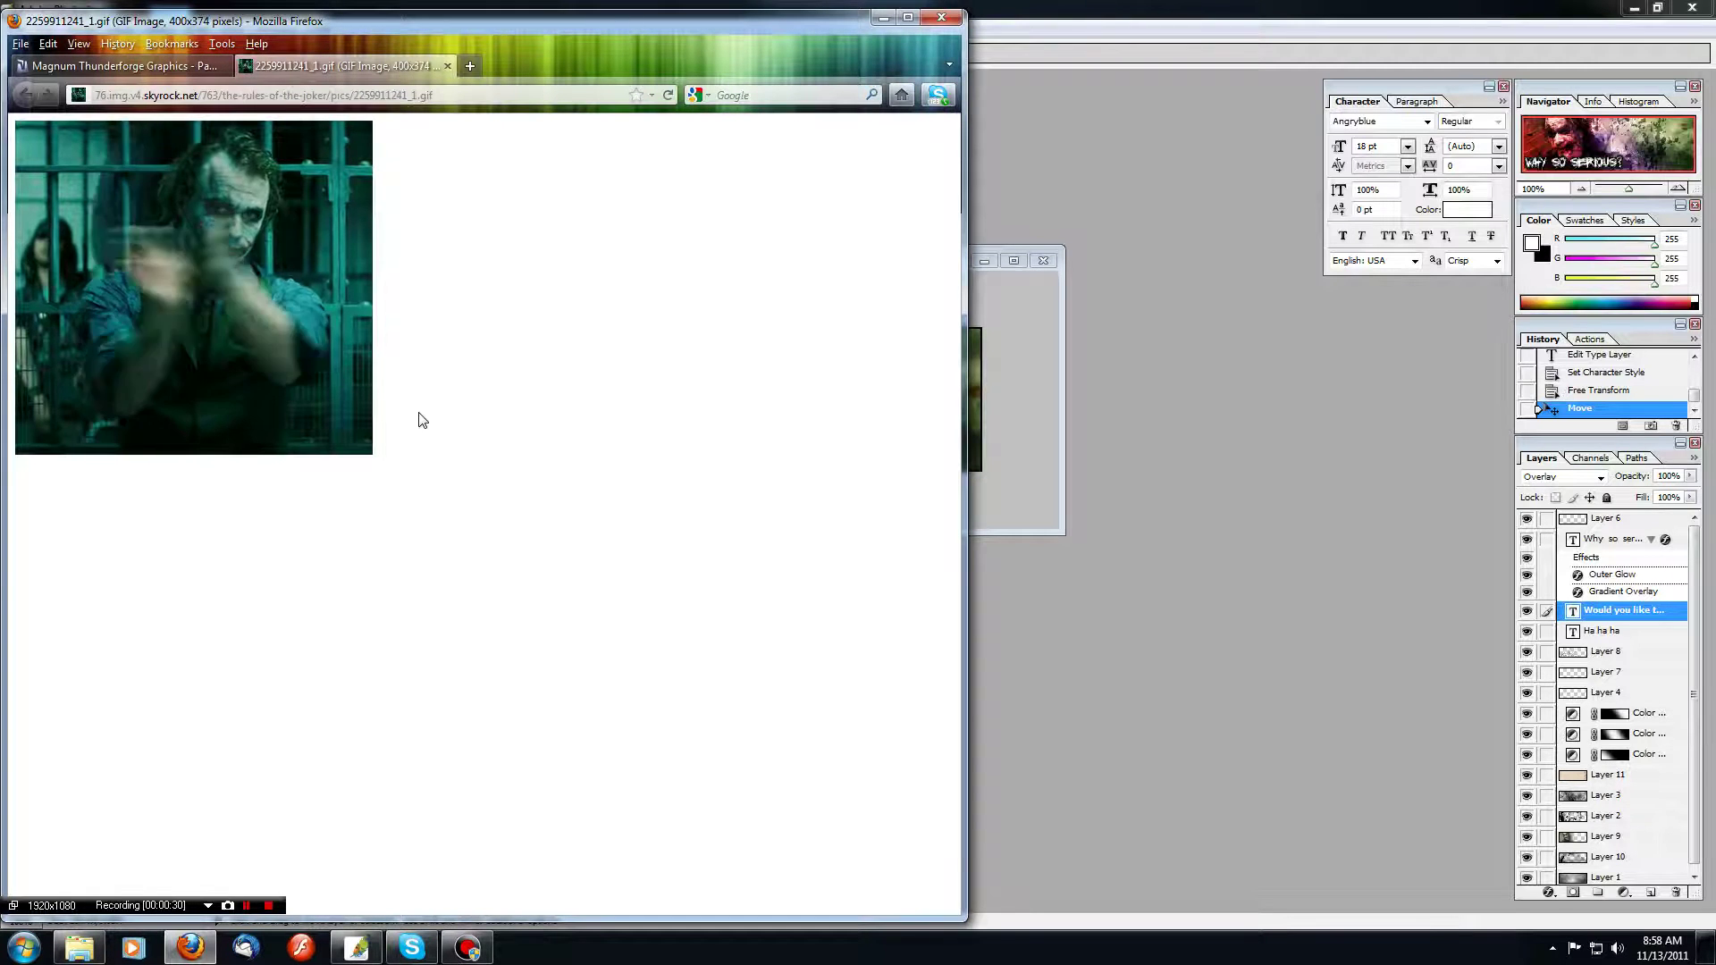
click(447, 65)
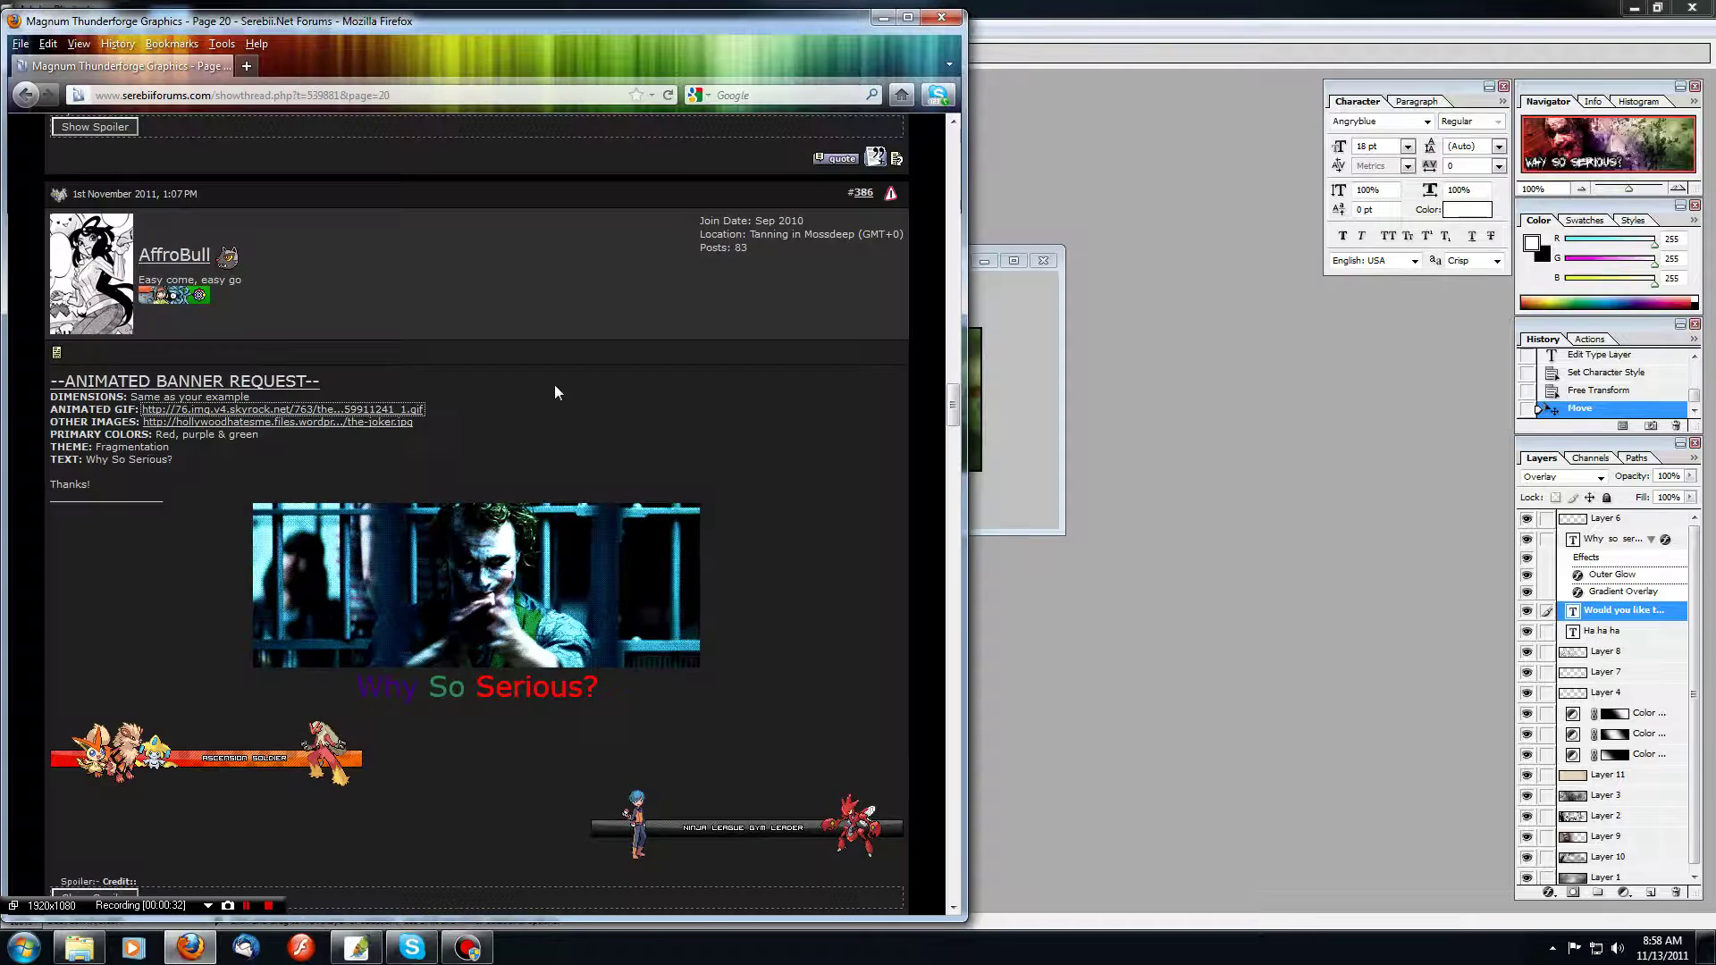
click(378, 425)
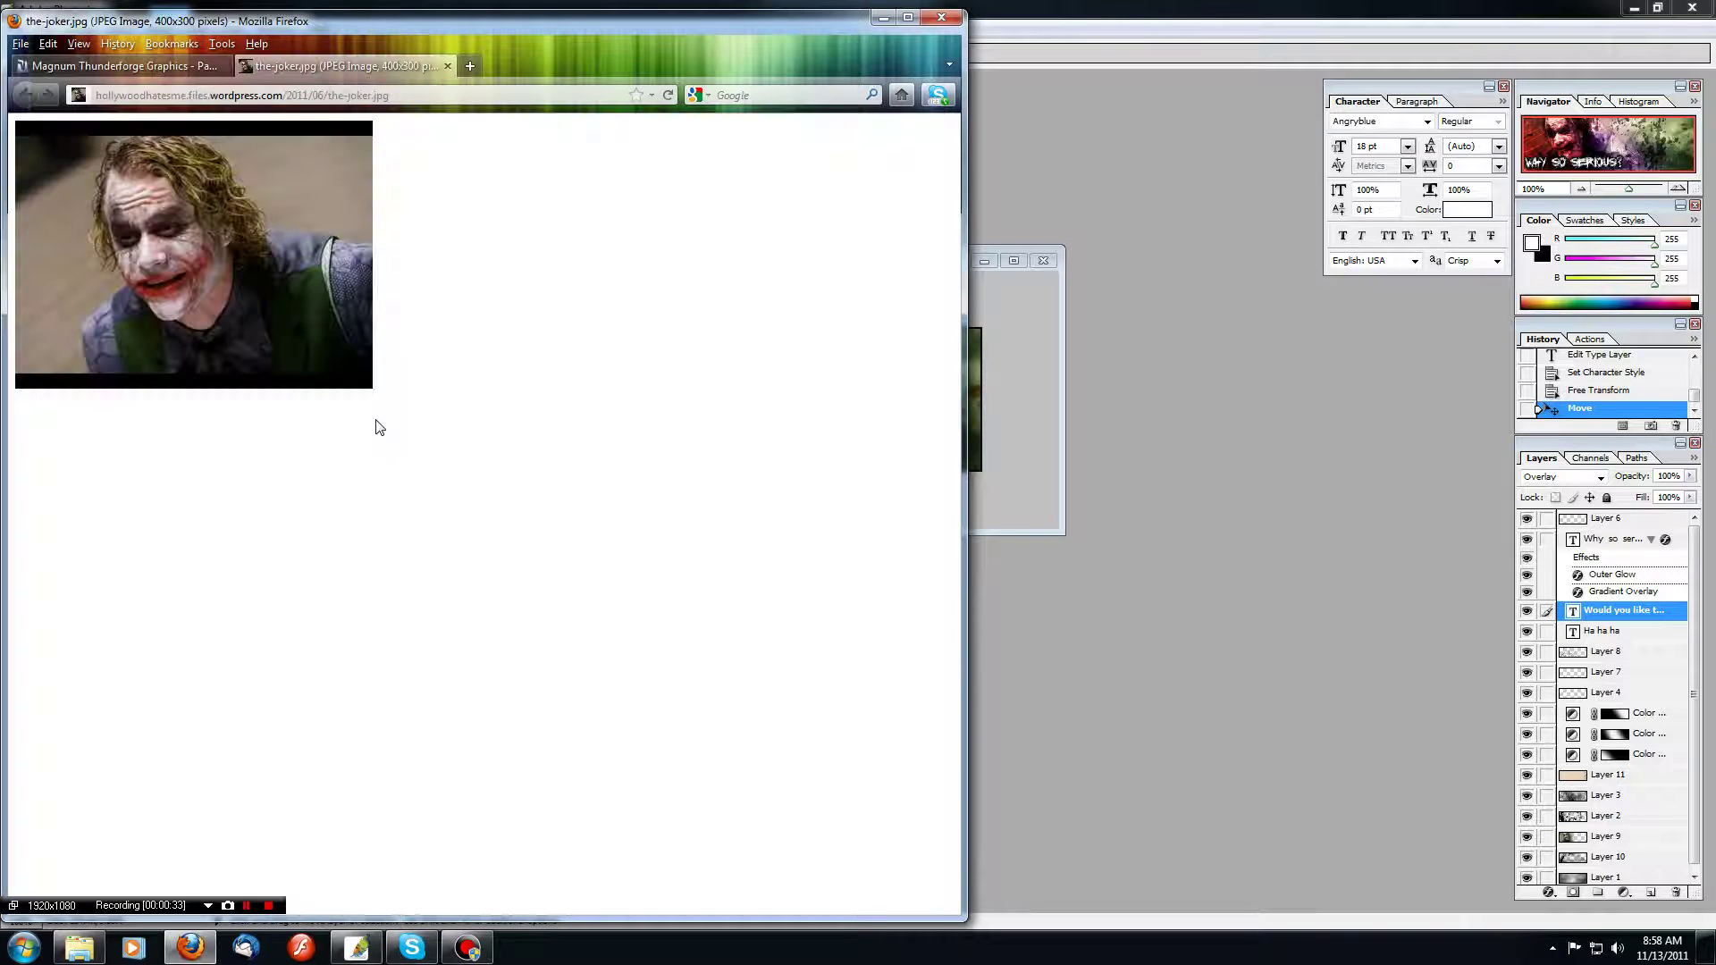
click(1050, 411)
click(356, 947)
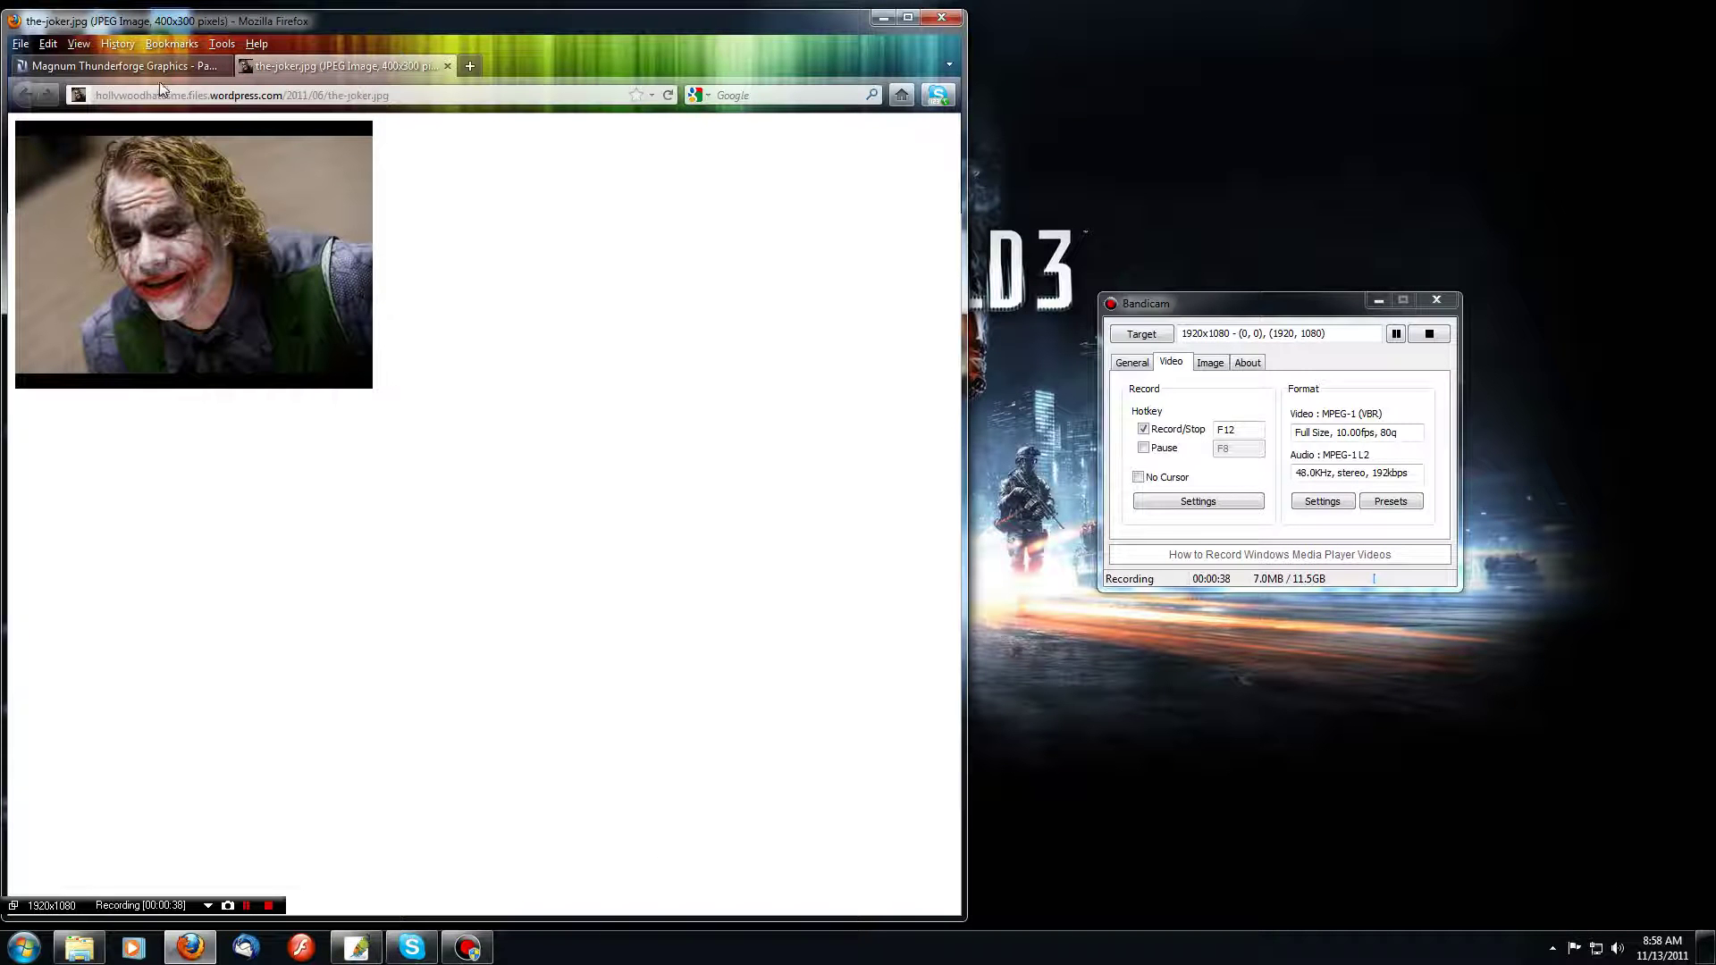
click(447, 65)
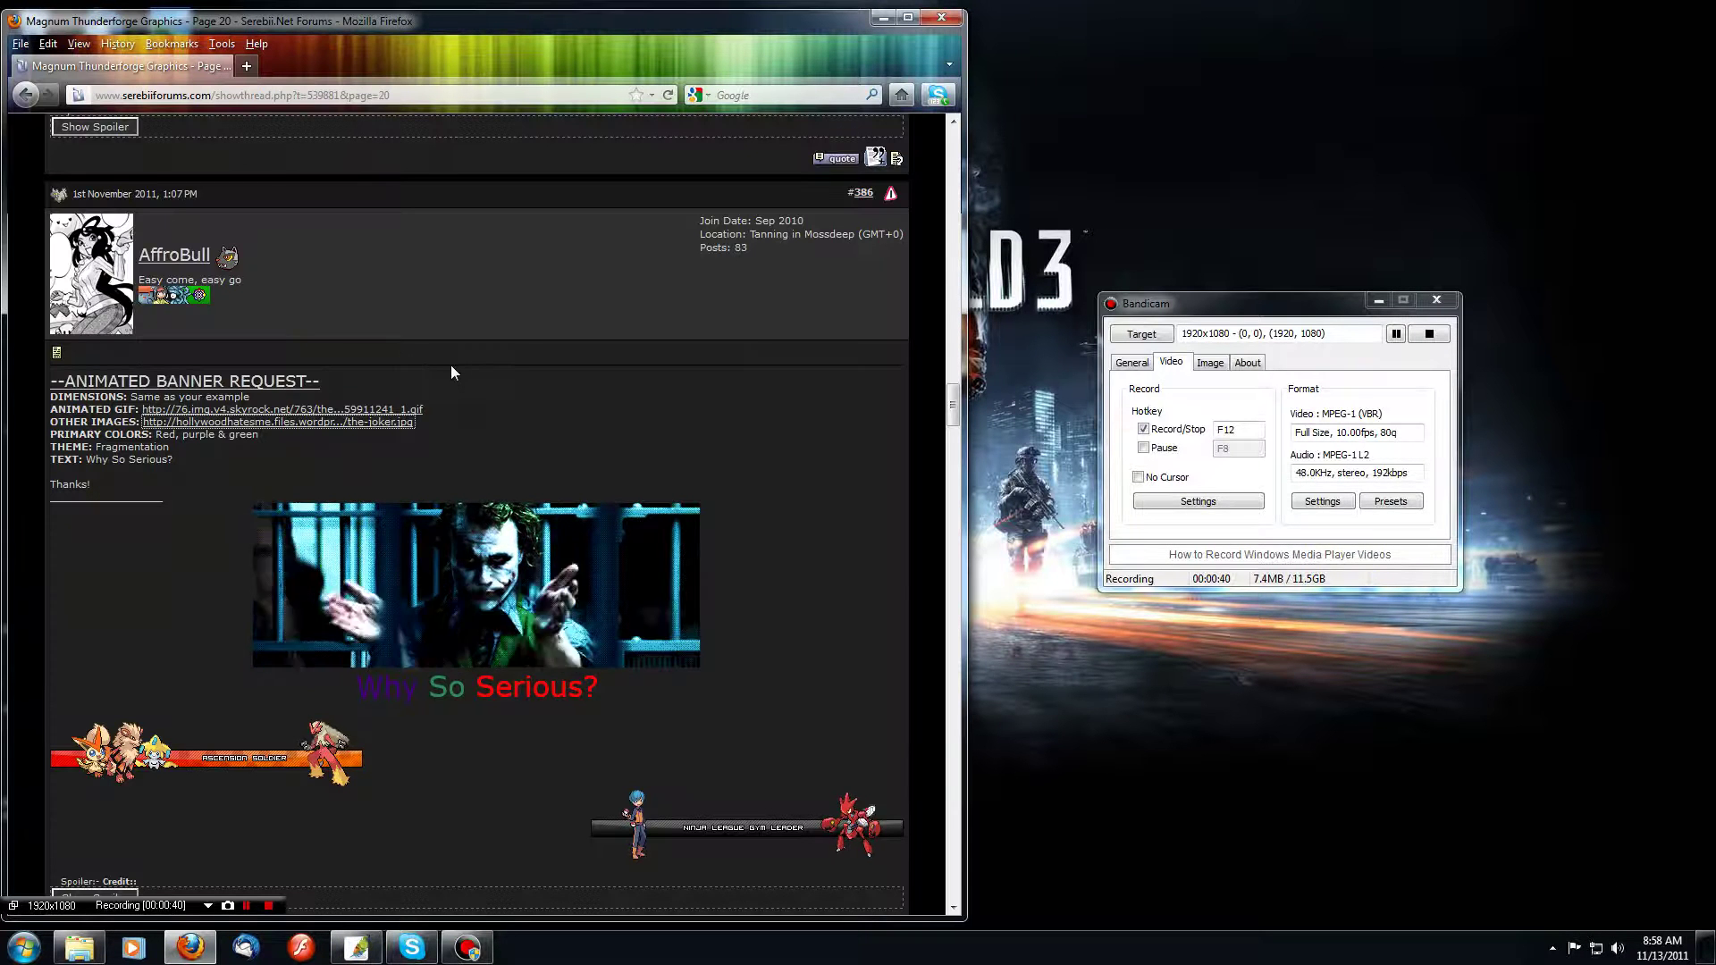
click(362, 949)
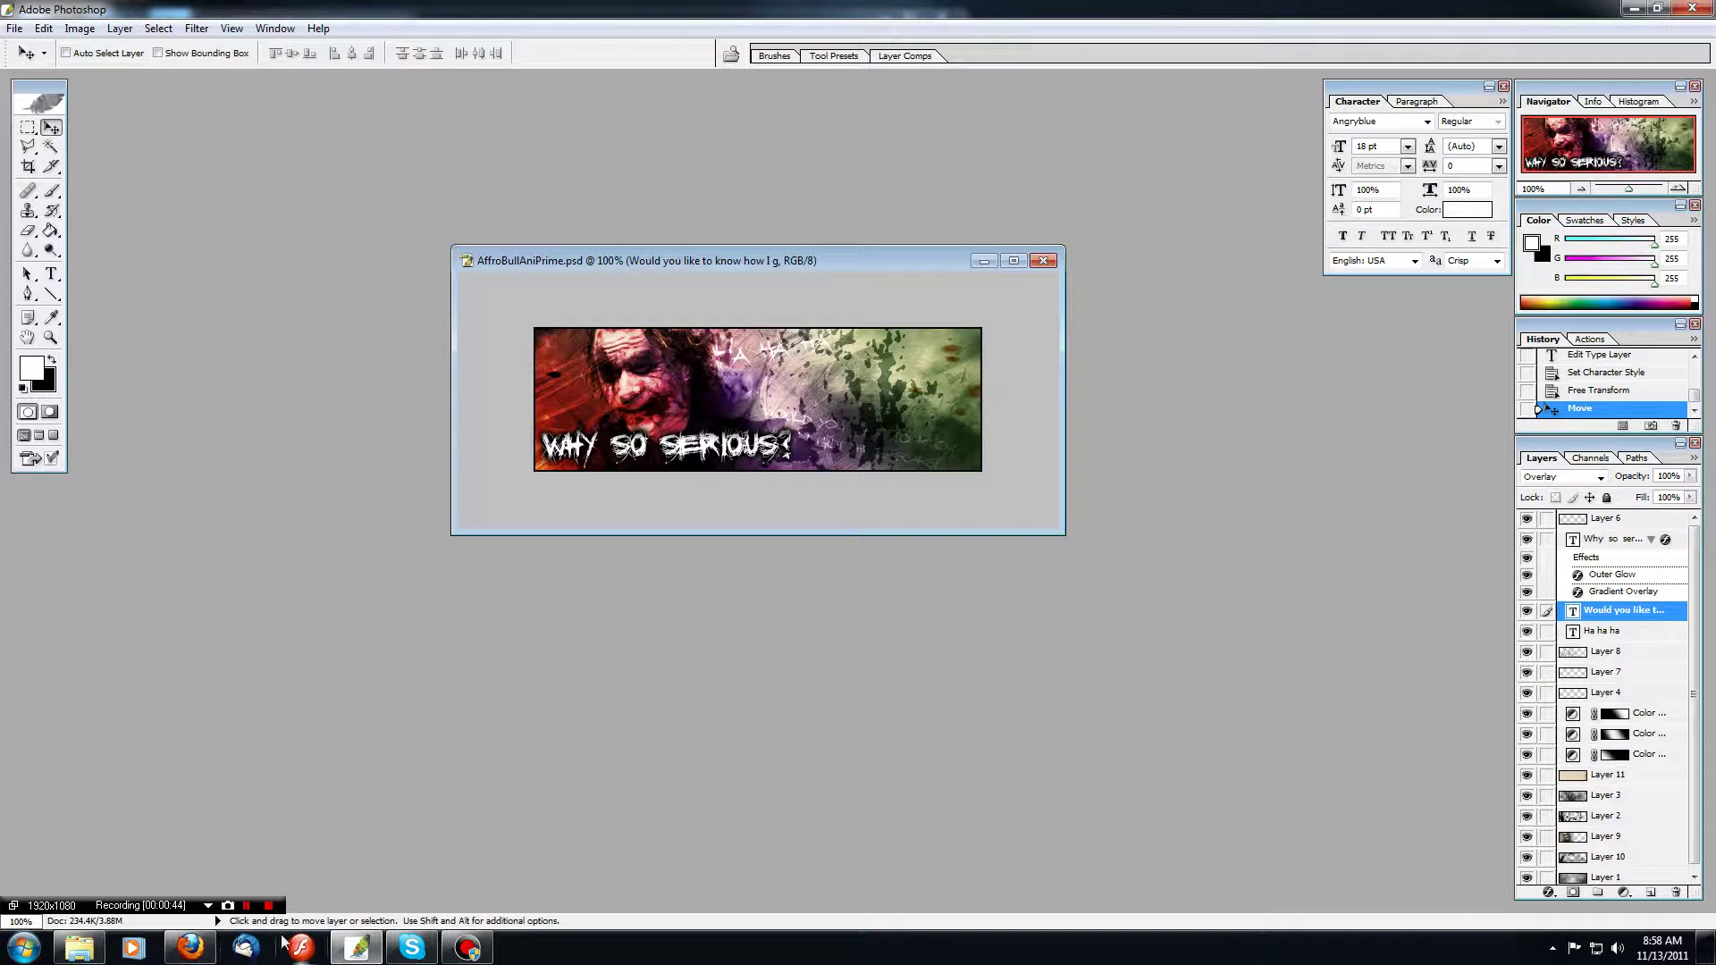
click(192, 950)
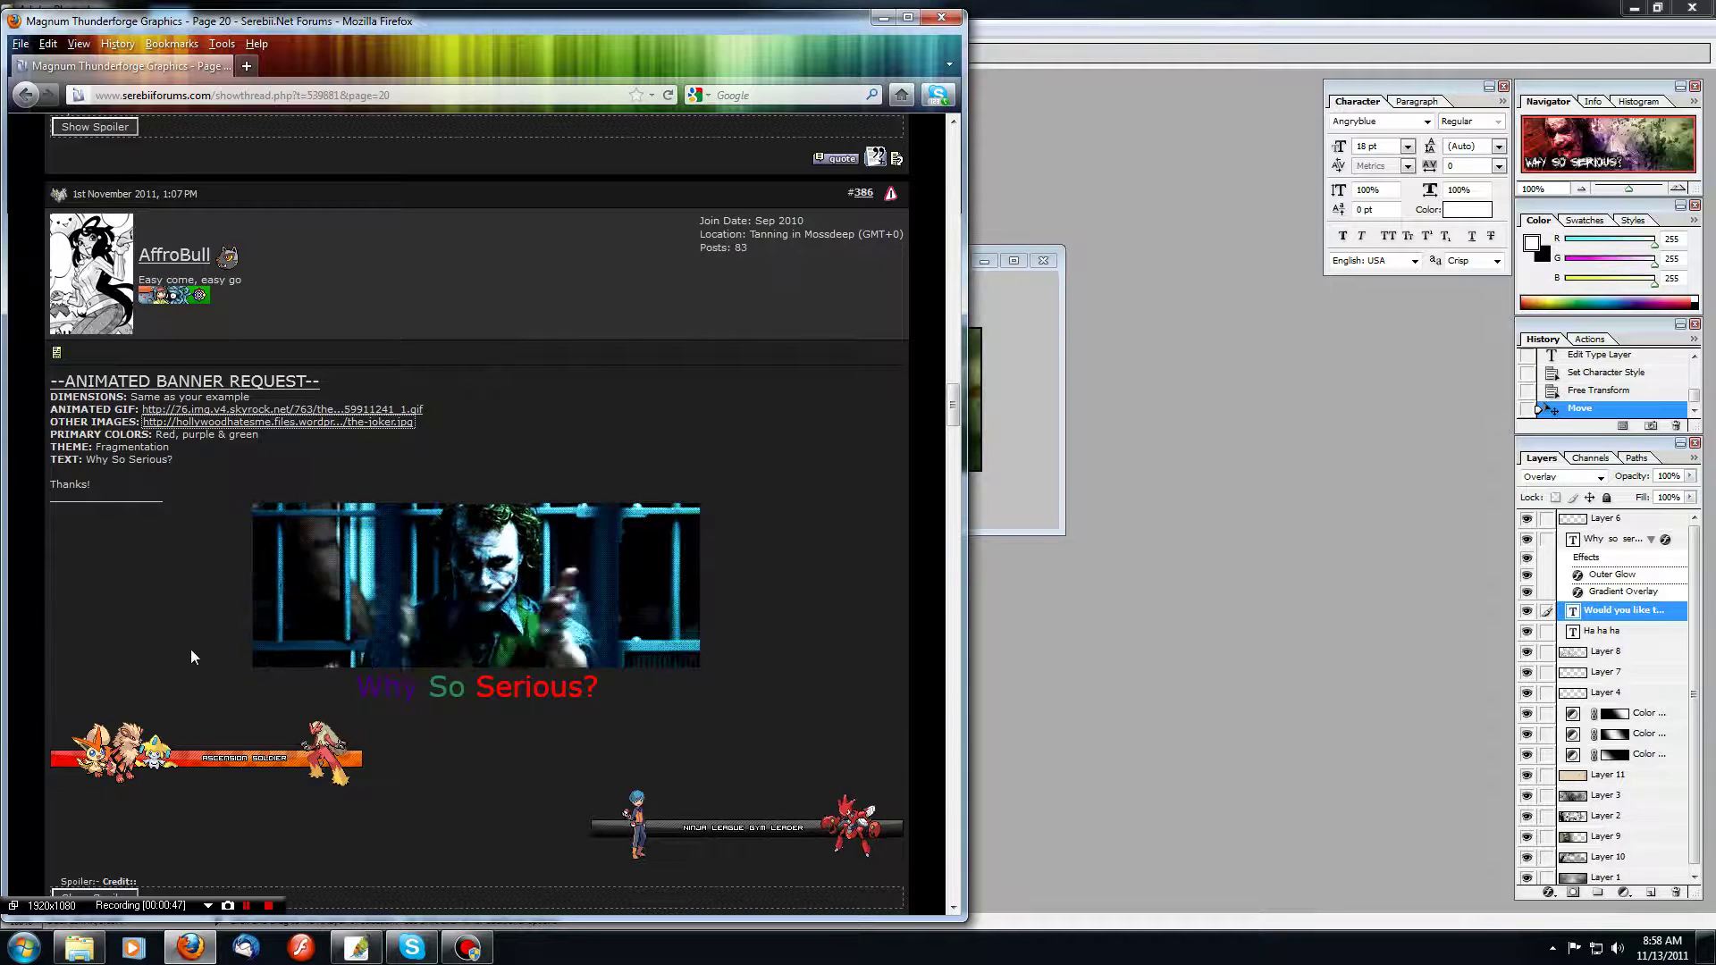
click(1024, 496)
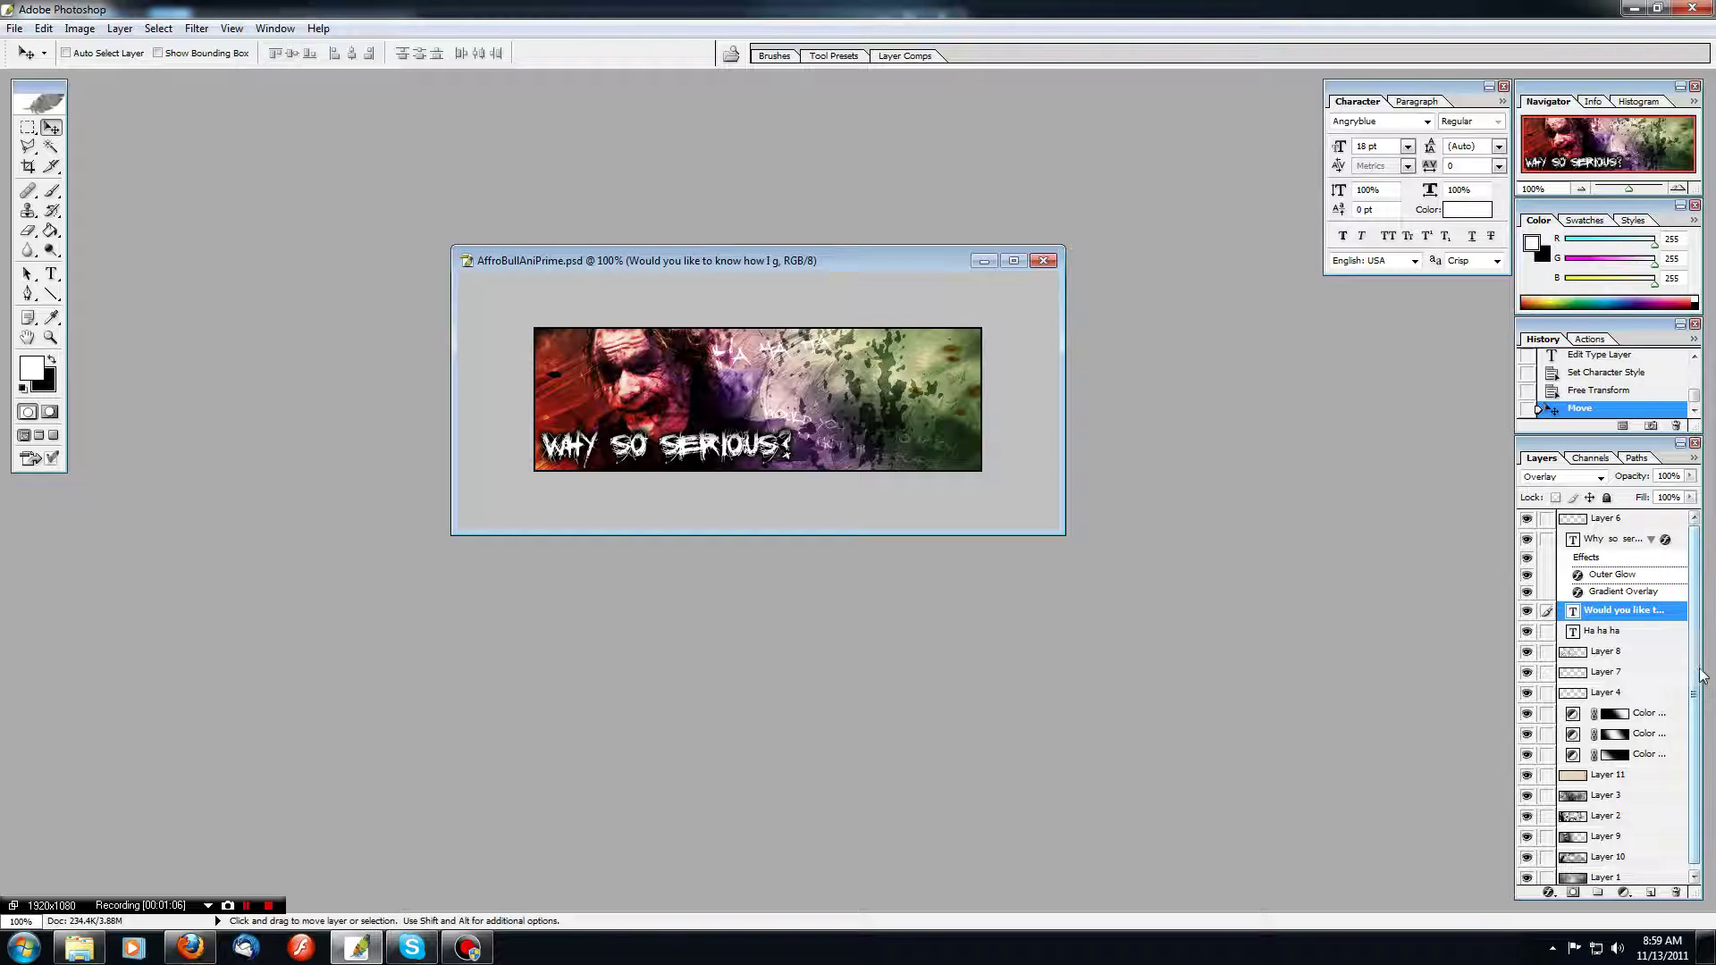
Enlarge the banner's document window and erase the right end of Layer 1 with a 300-size eraser brush.
scroll(1693, 697, down, 1)
click(1614, 876)
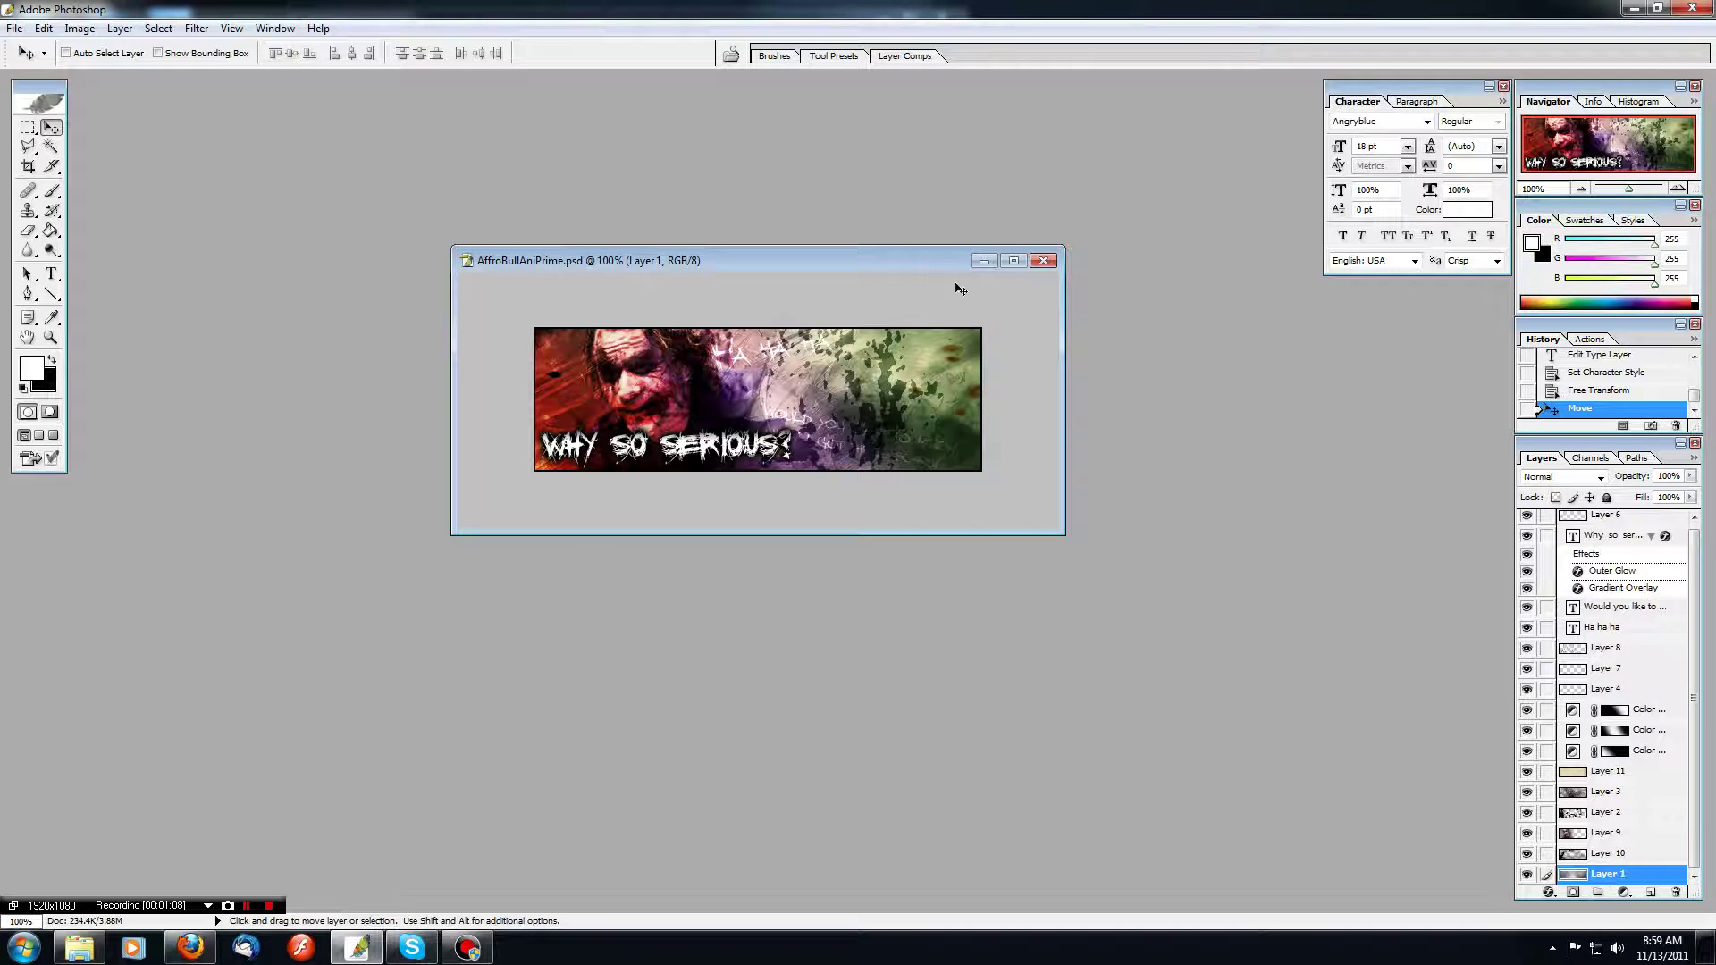
drag(908, 261, 762, 233)
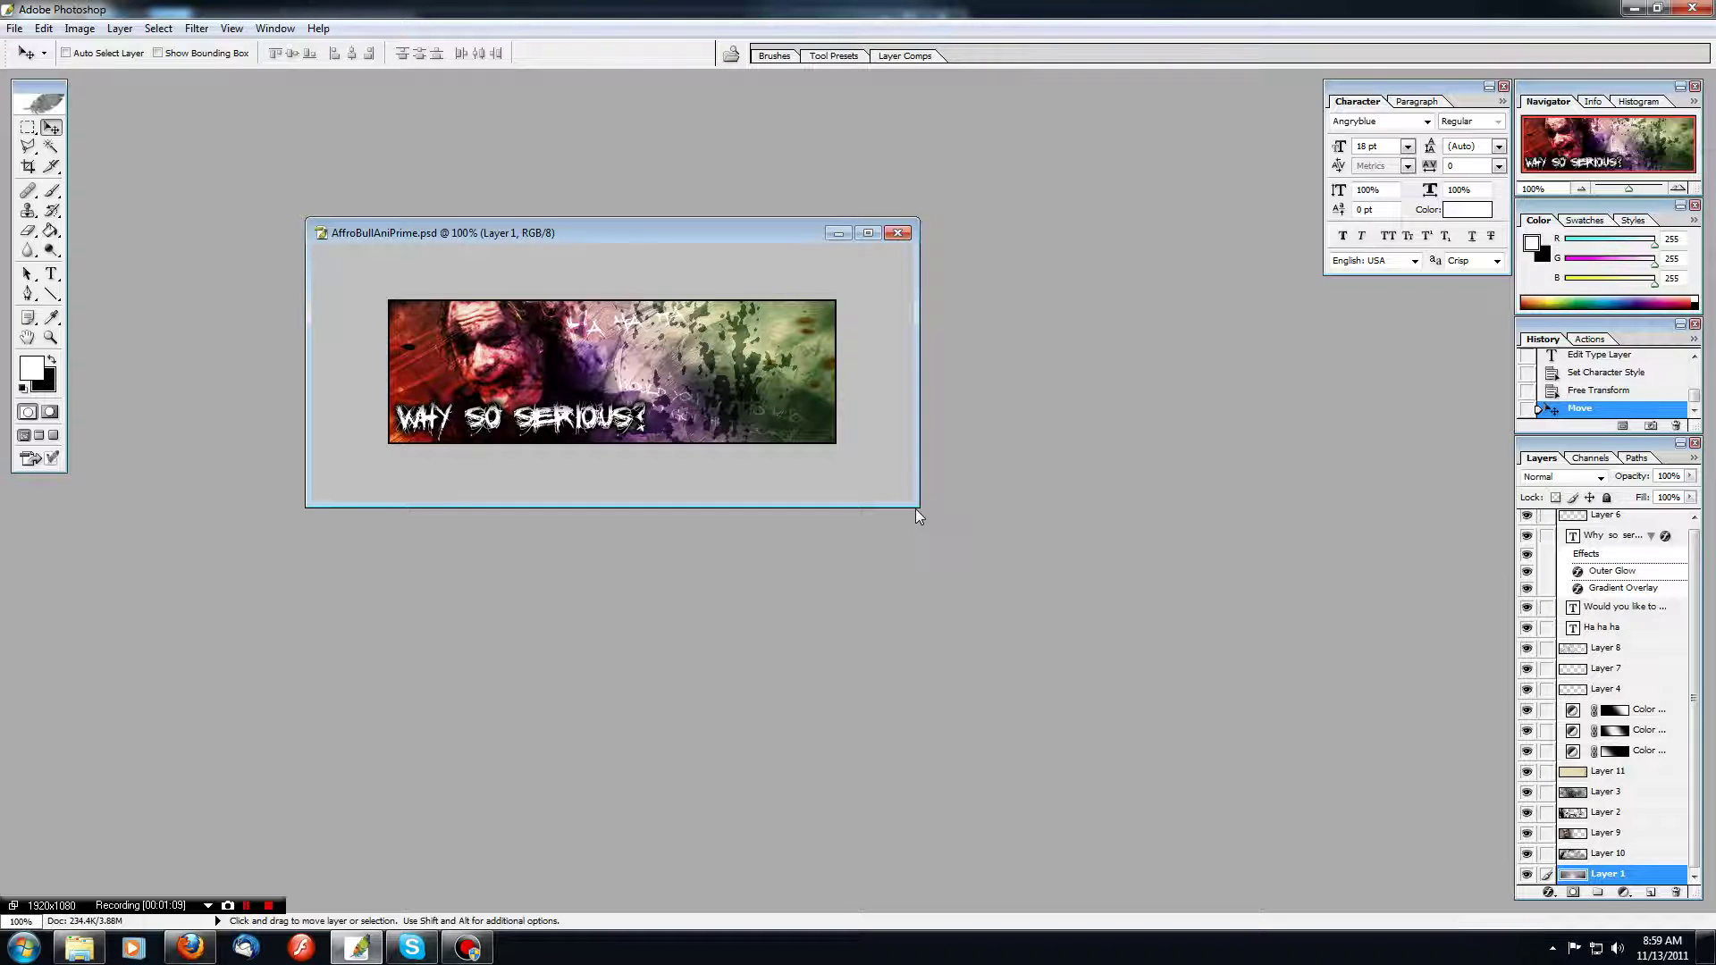
drag(918, 507, 1297, 712)
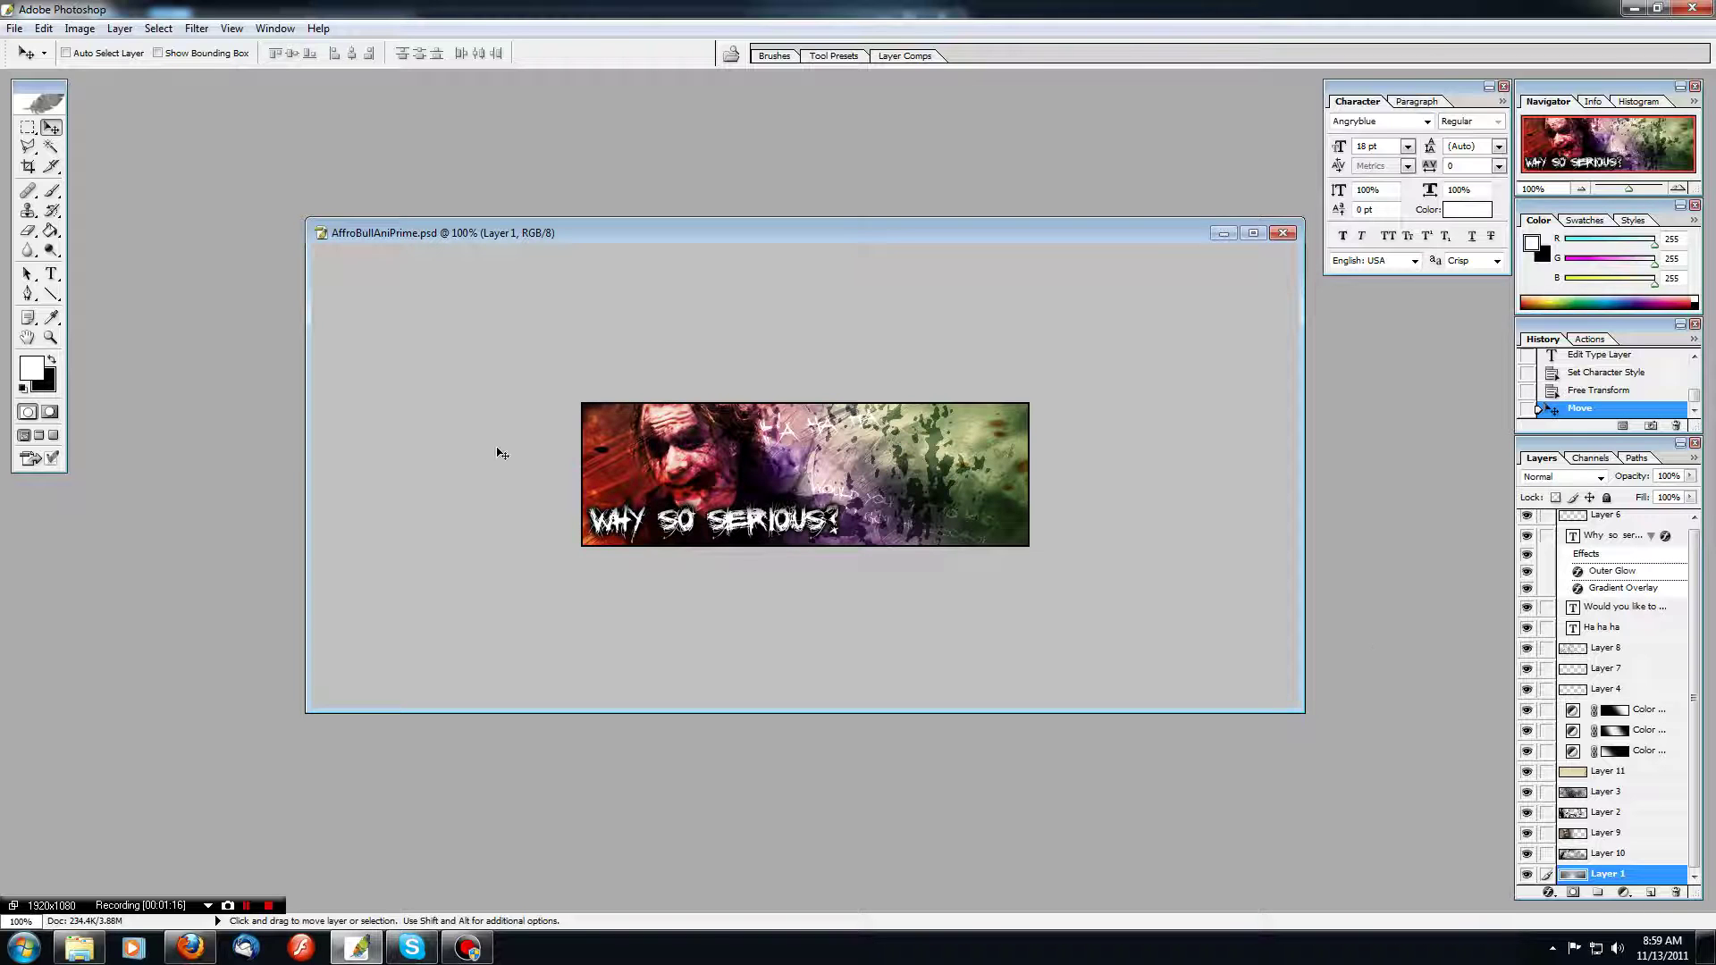
click(28, 229)
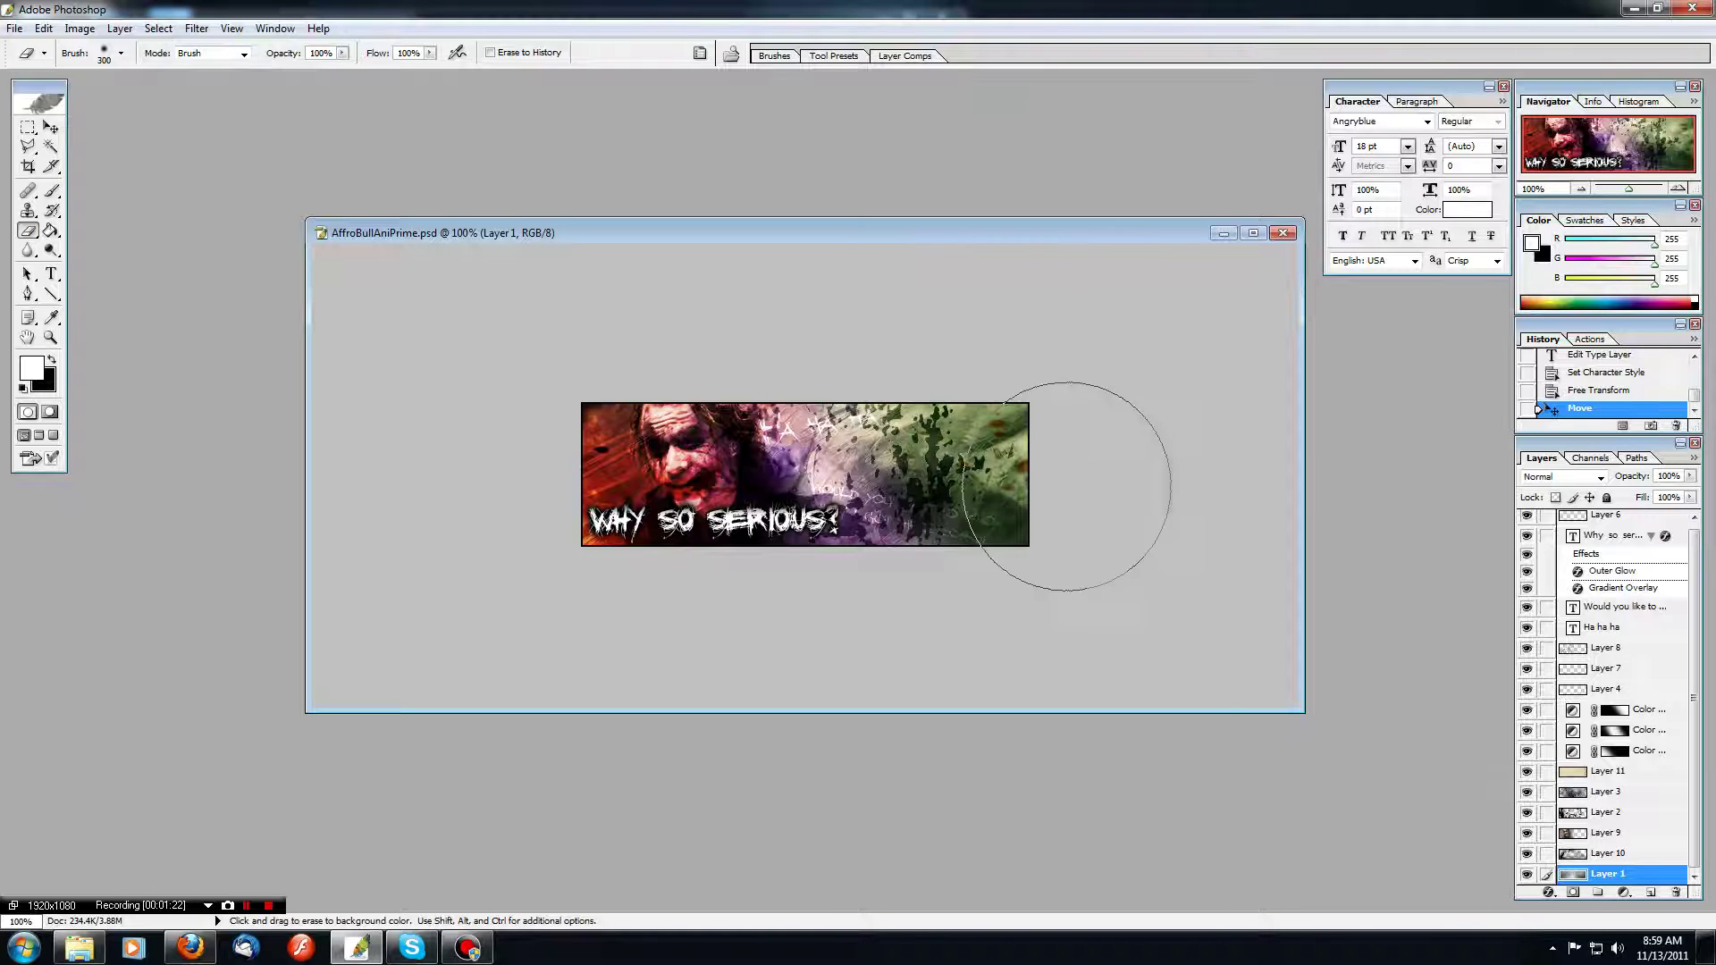
click(1094, 527)
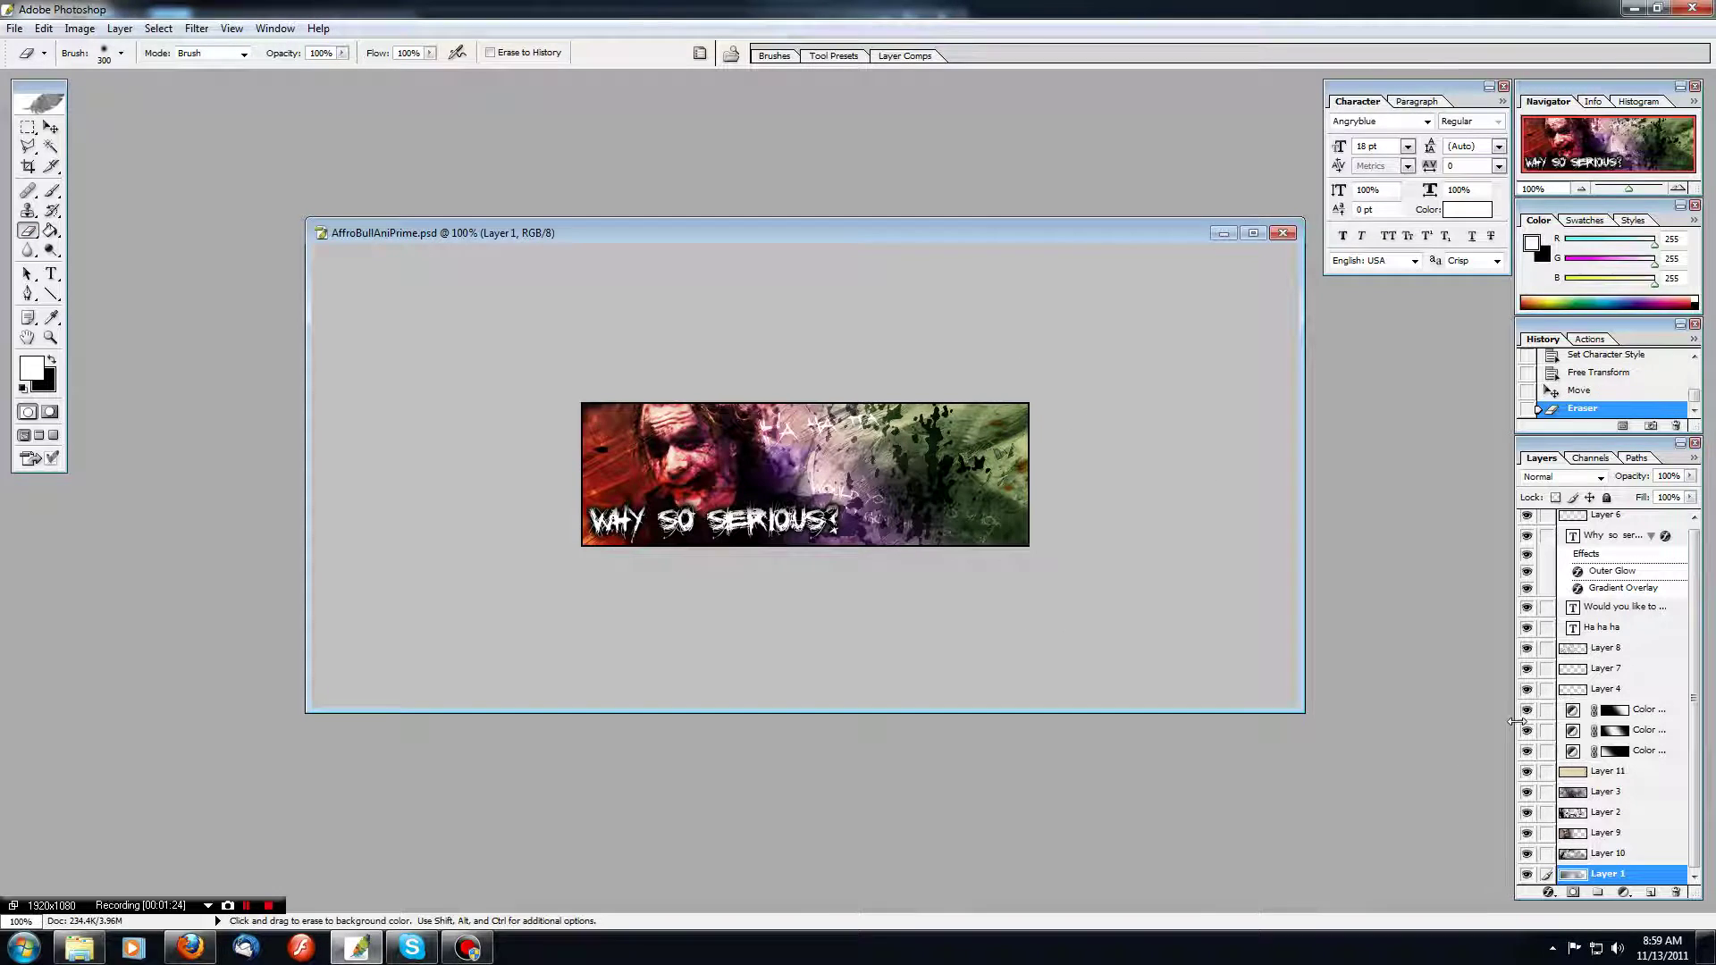
Erase the right end of Layer 11 with the 300-size eraser, finishing with the Move tool active.
click(1596, 774)
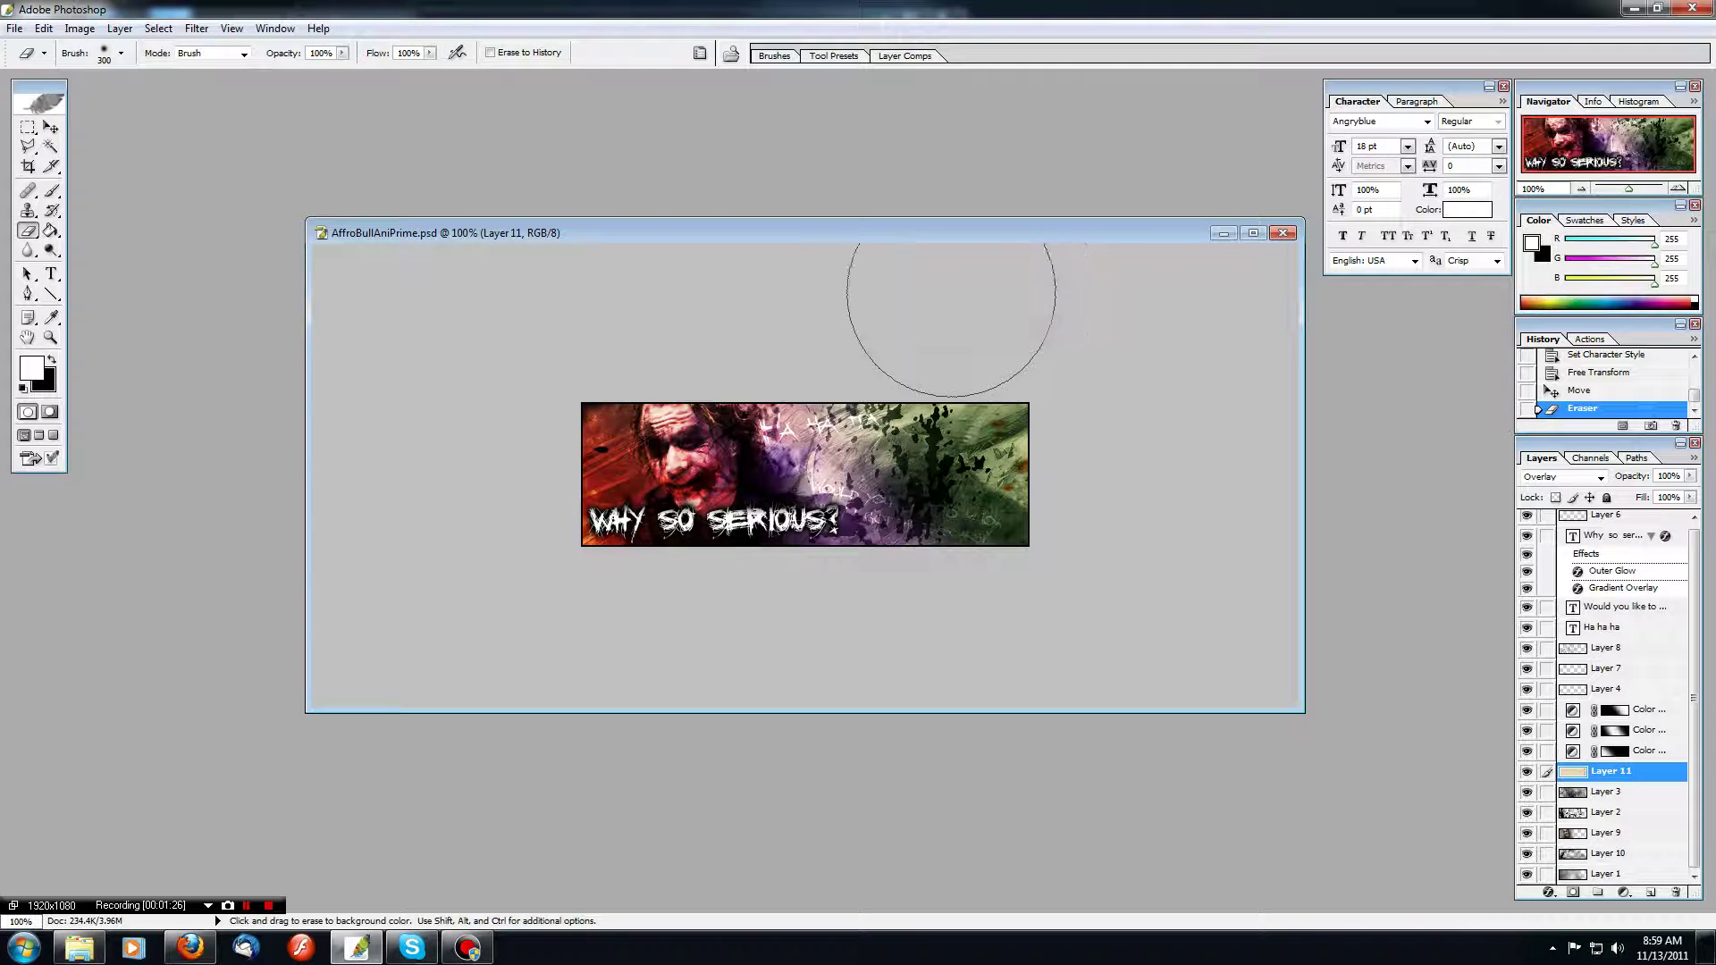
mouse_move(974, 349)
mouse_down()
mouse_move(1096, 563)
mouse_move(981, 287)
mouse_move(1079, 502)
mouse_move(1068, 601)
mouse_up()
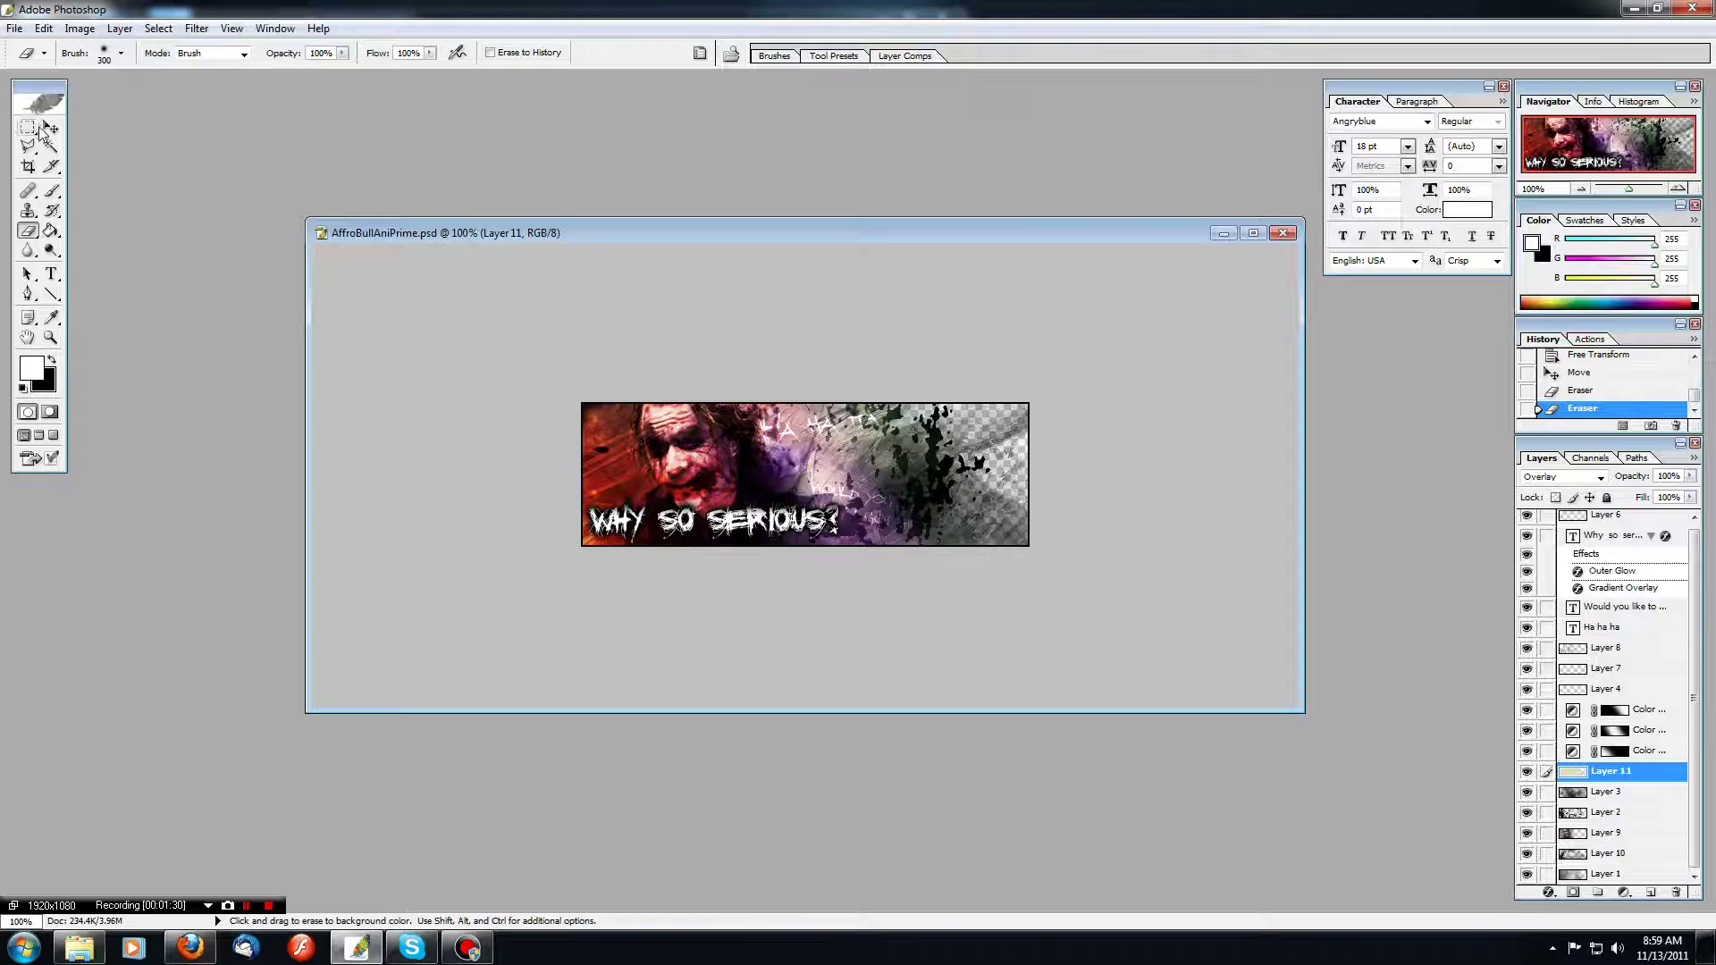
click(51, 128)
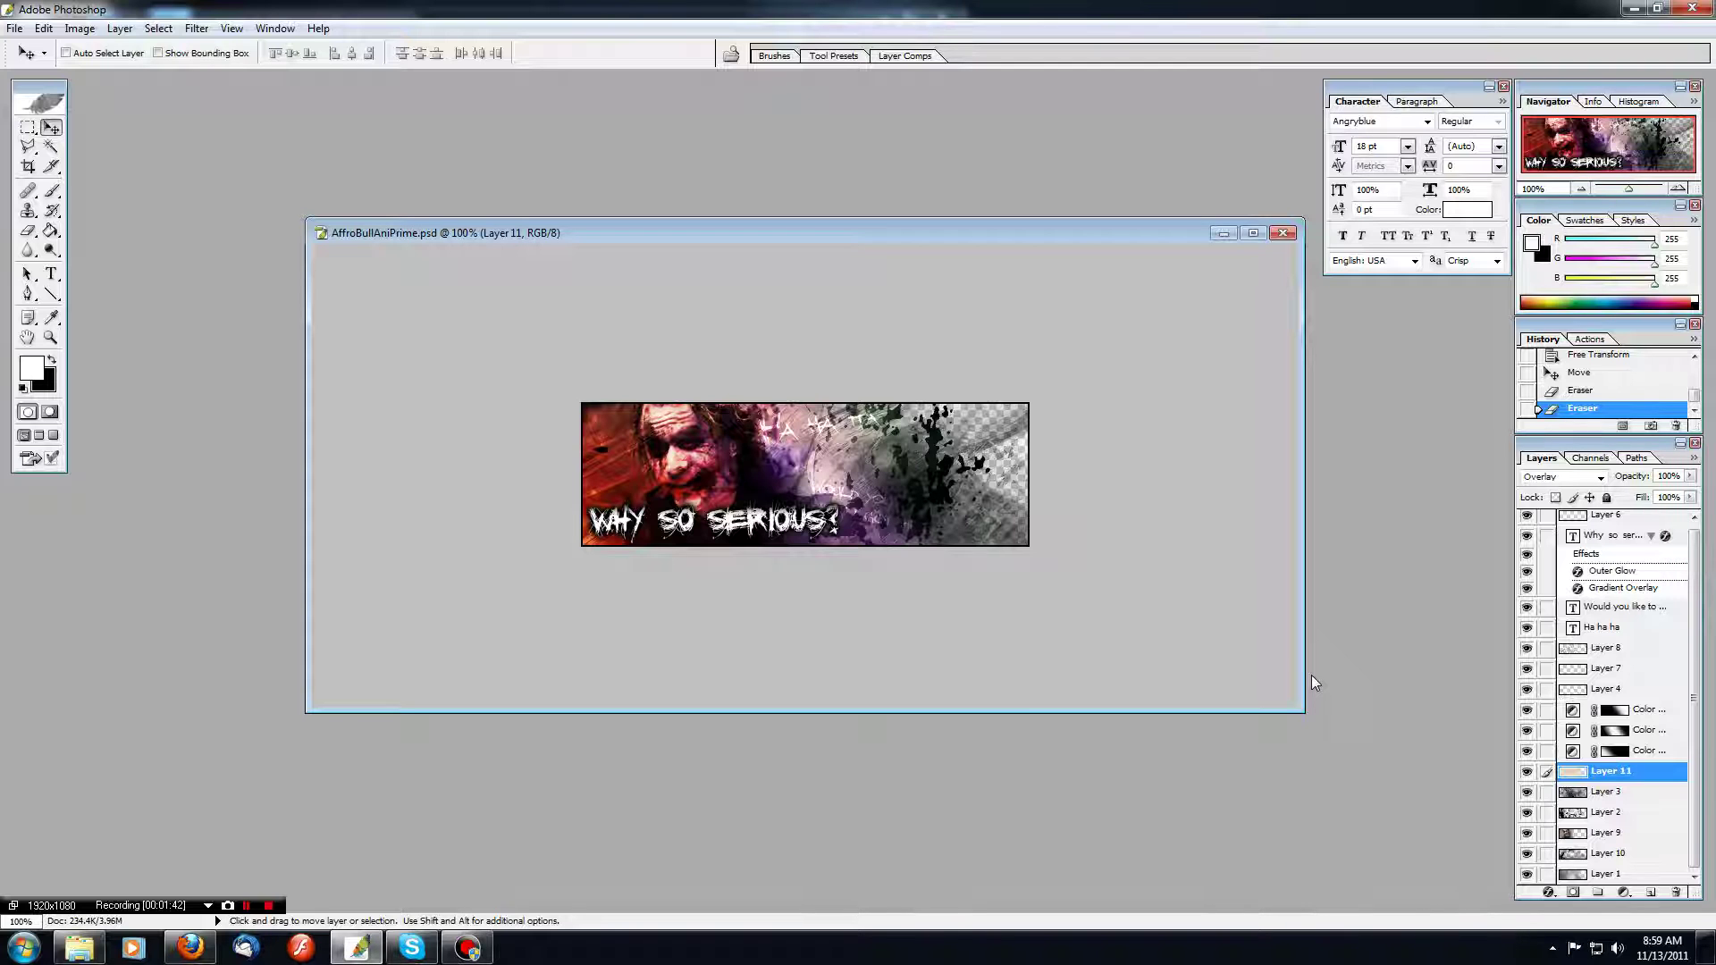
Switch the banner to ImageReady for editing, and reposition and enlarge its document window.
click(52, 458)
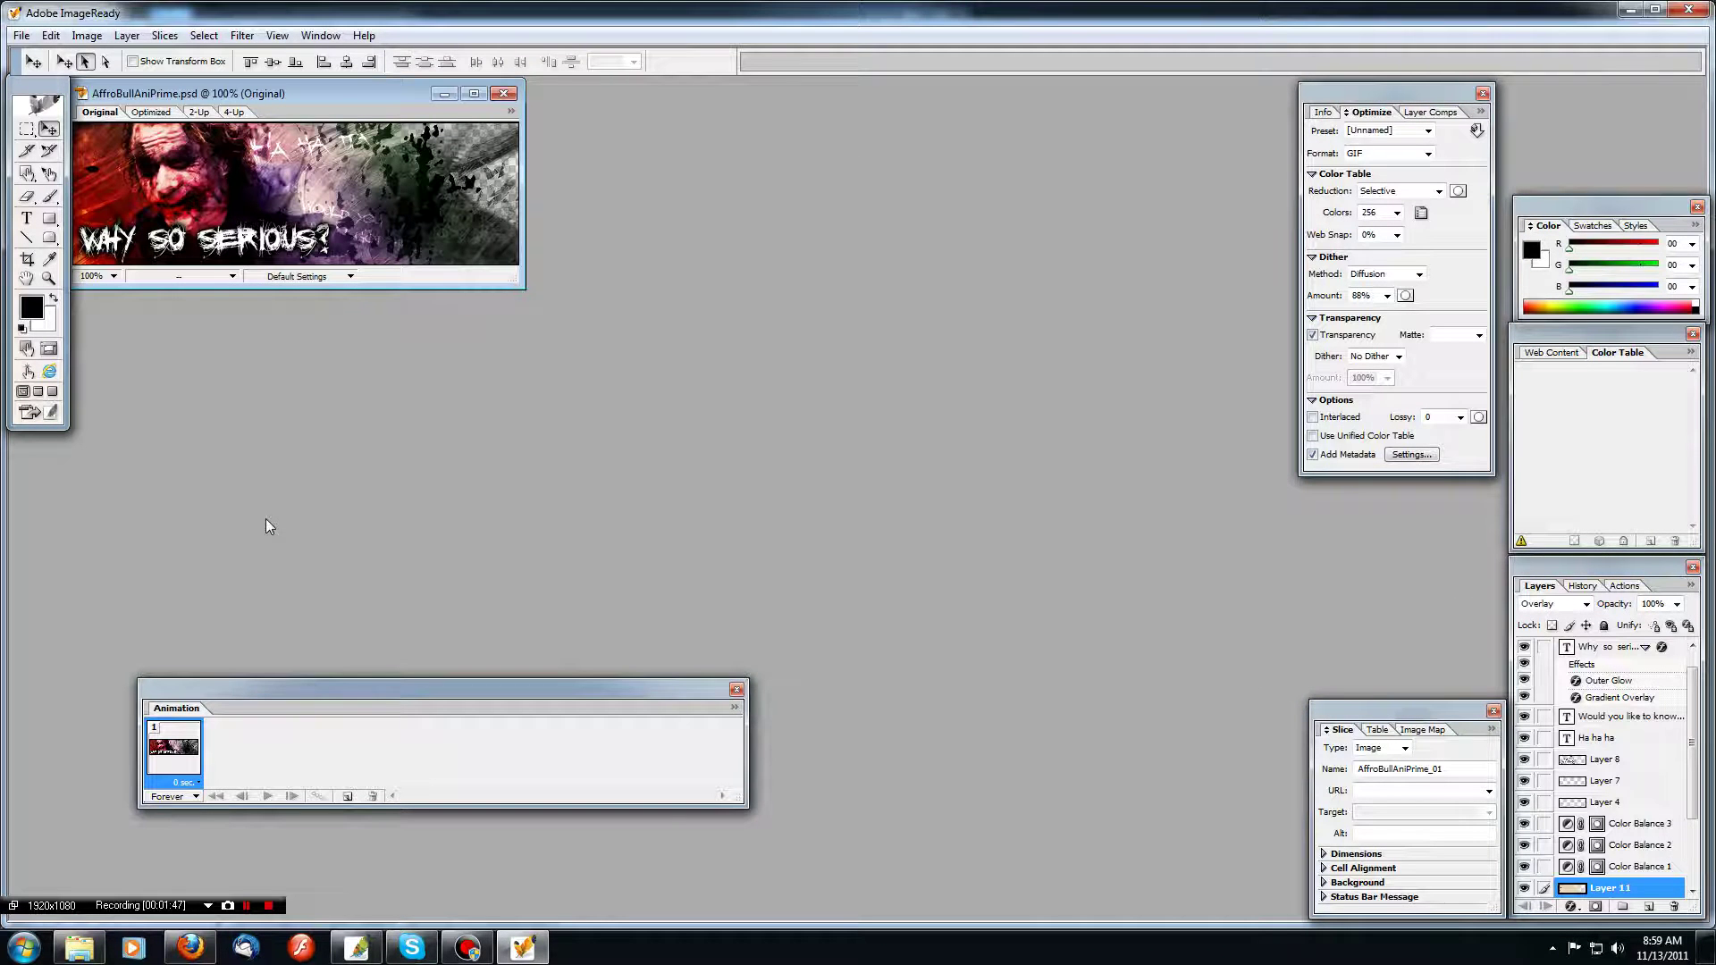
drag(340, 94, 850, 221)
drag(1027, 412, 1220, 581)
click(22, 35)
click(39, 73)
click(739, 447)
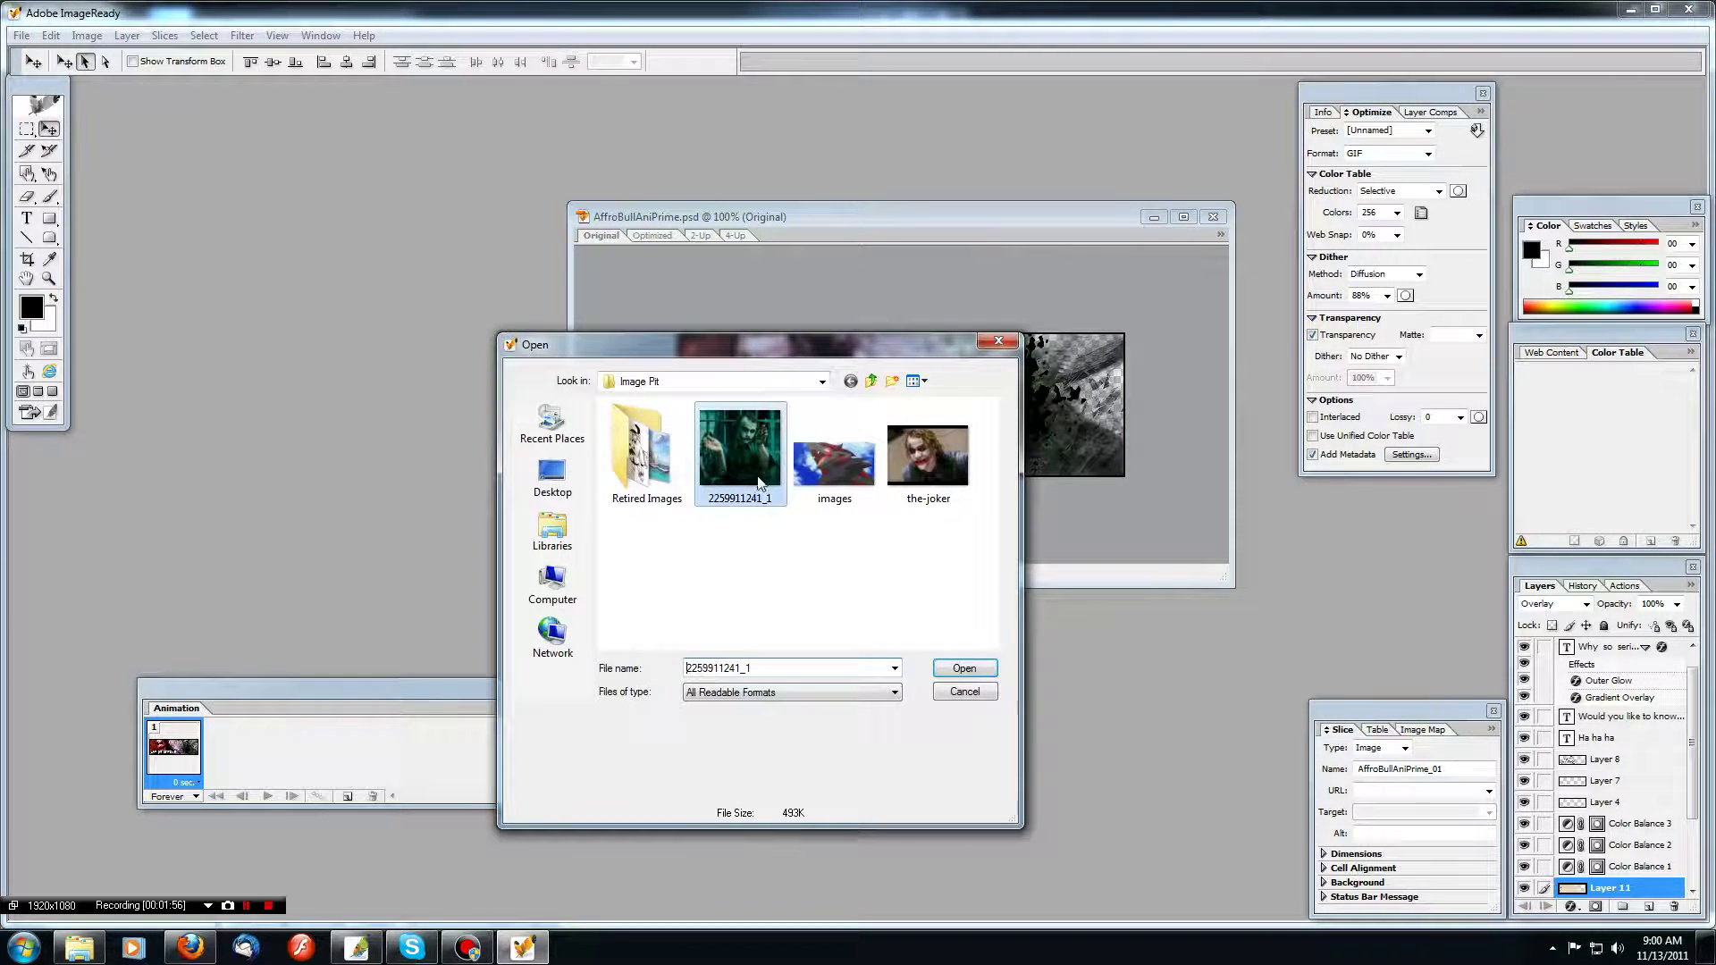
click(984, 667)
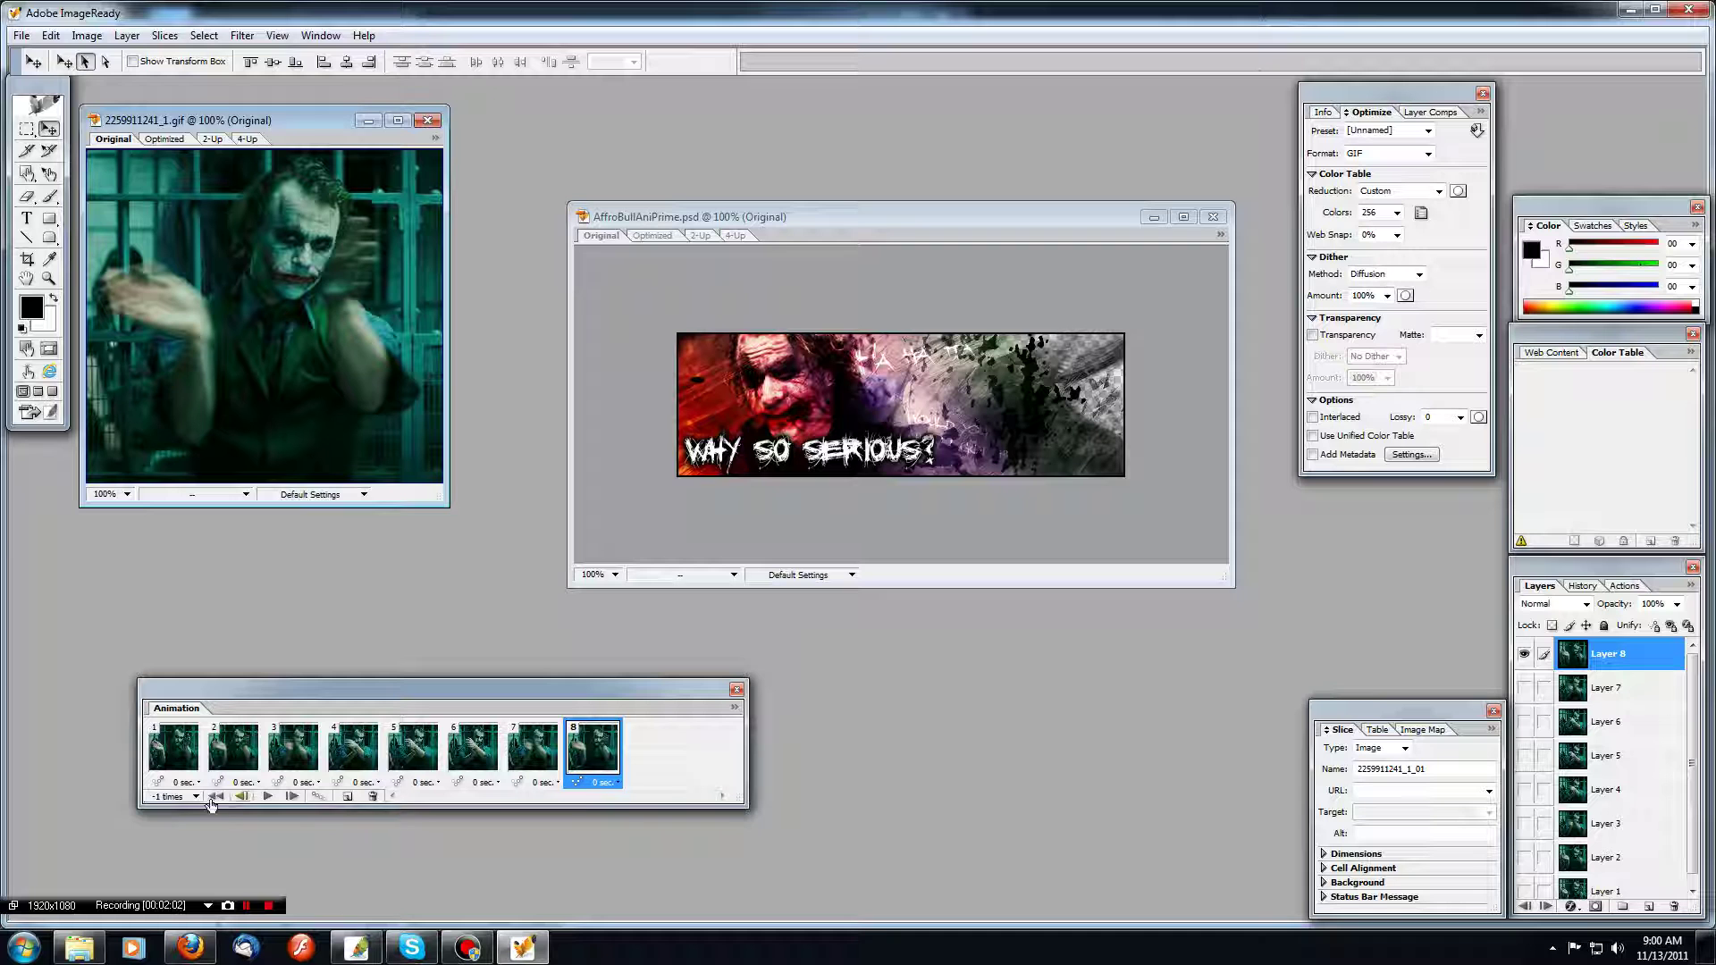
click(268, 796)
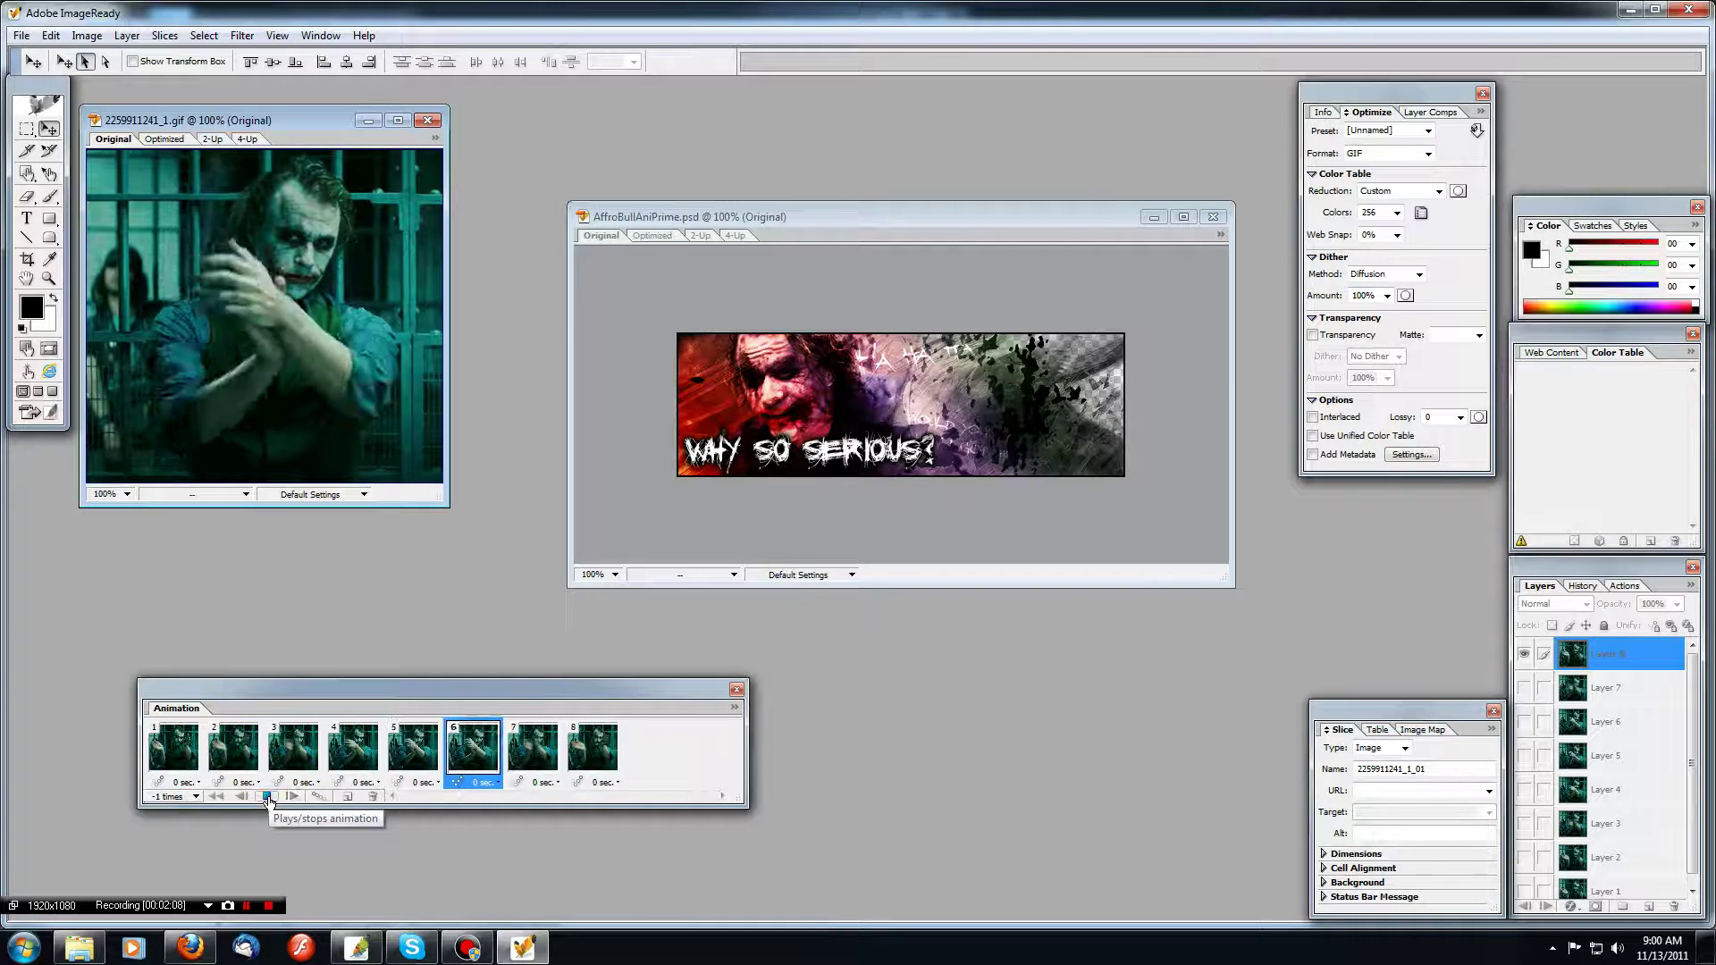
click(268, 796)
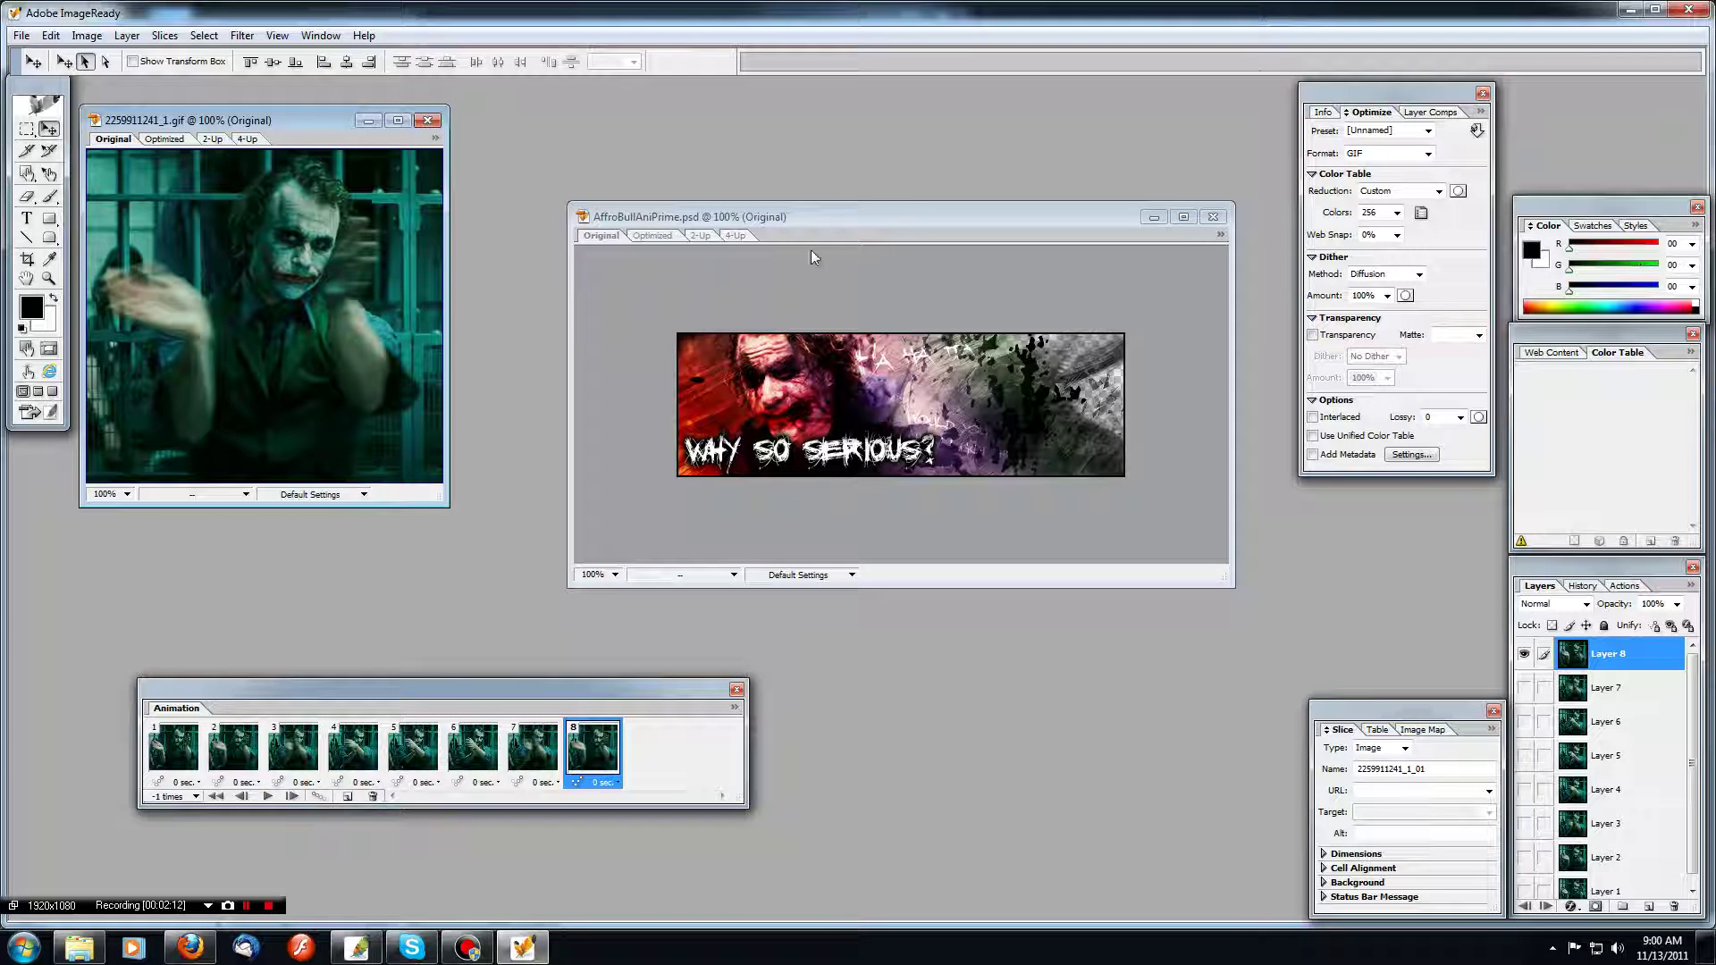
Check the pixel dimensions of the AffroBullAniPrime banner using Image Size.
click(897, 215)
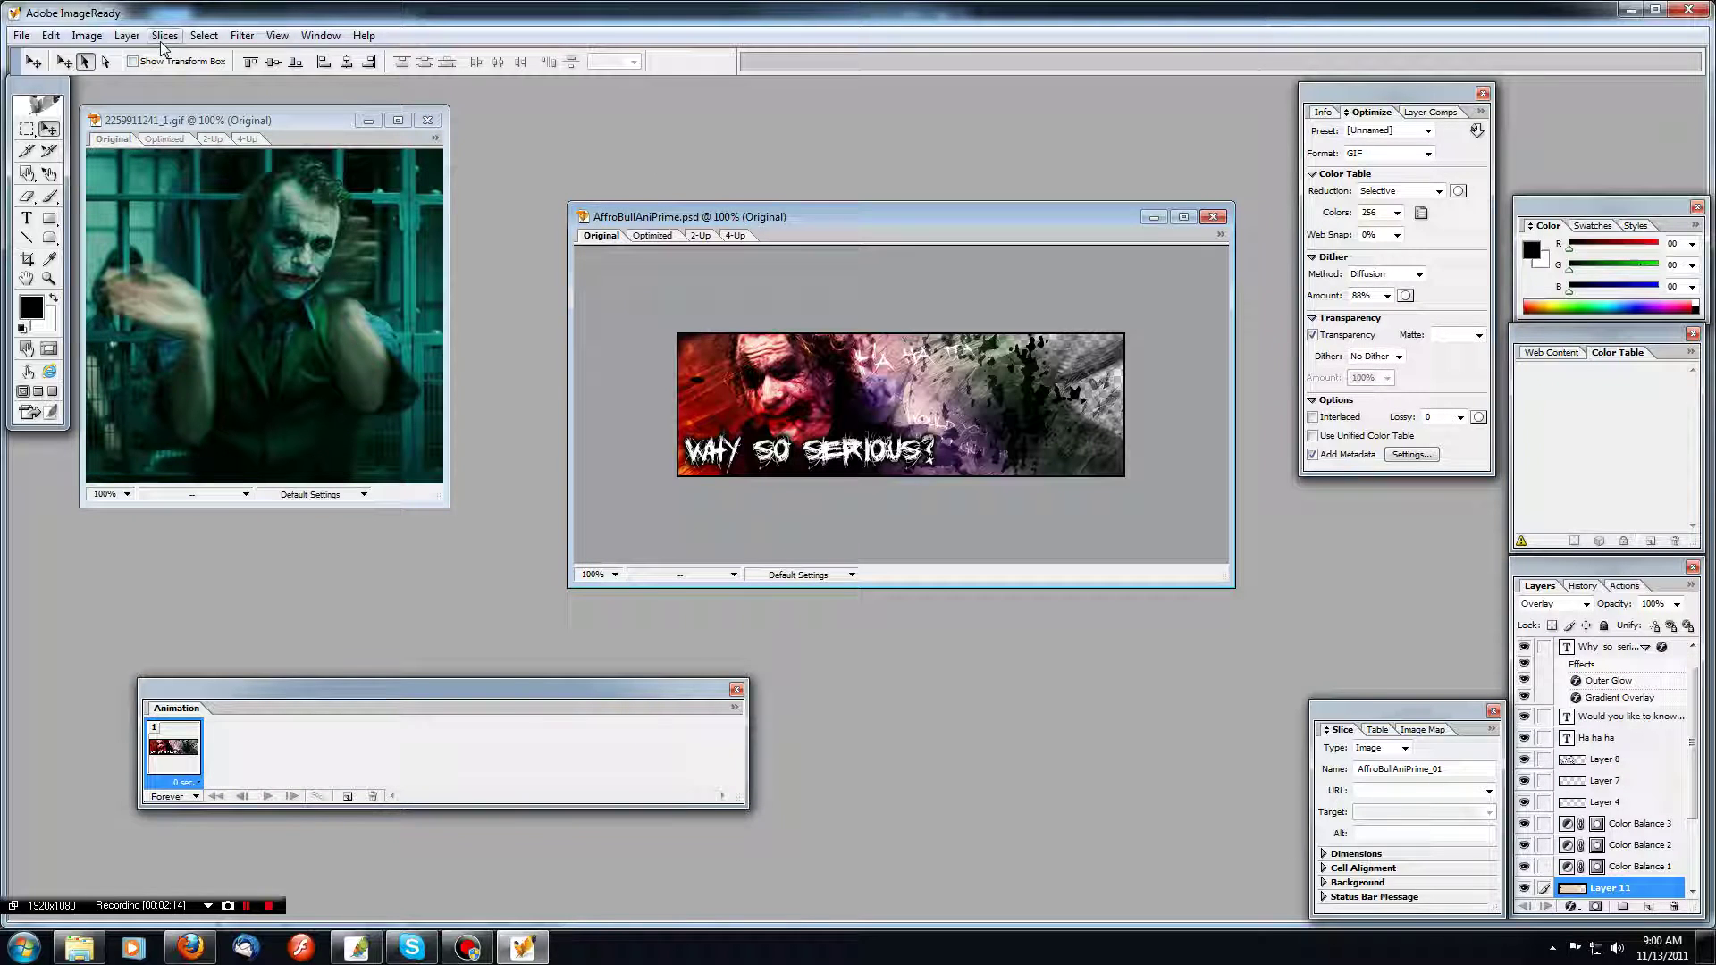
click(89, 36)
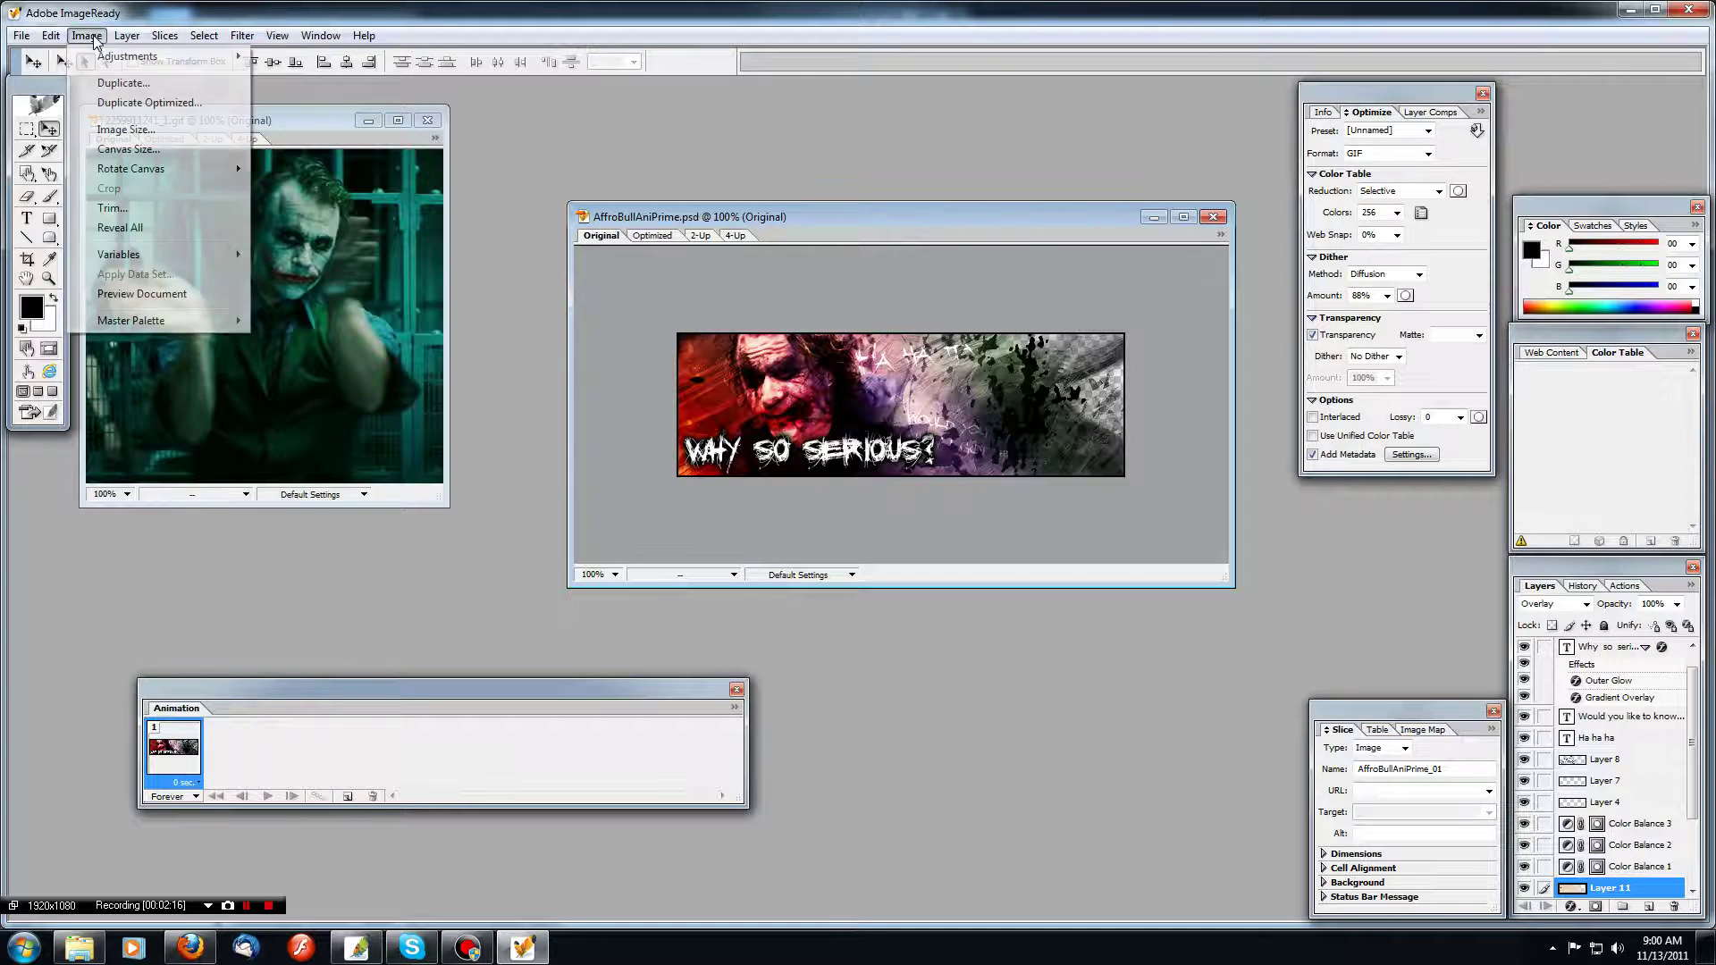
click(112, 129)
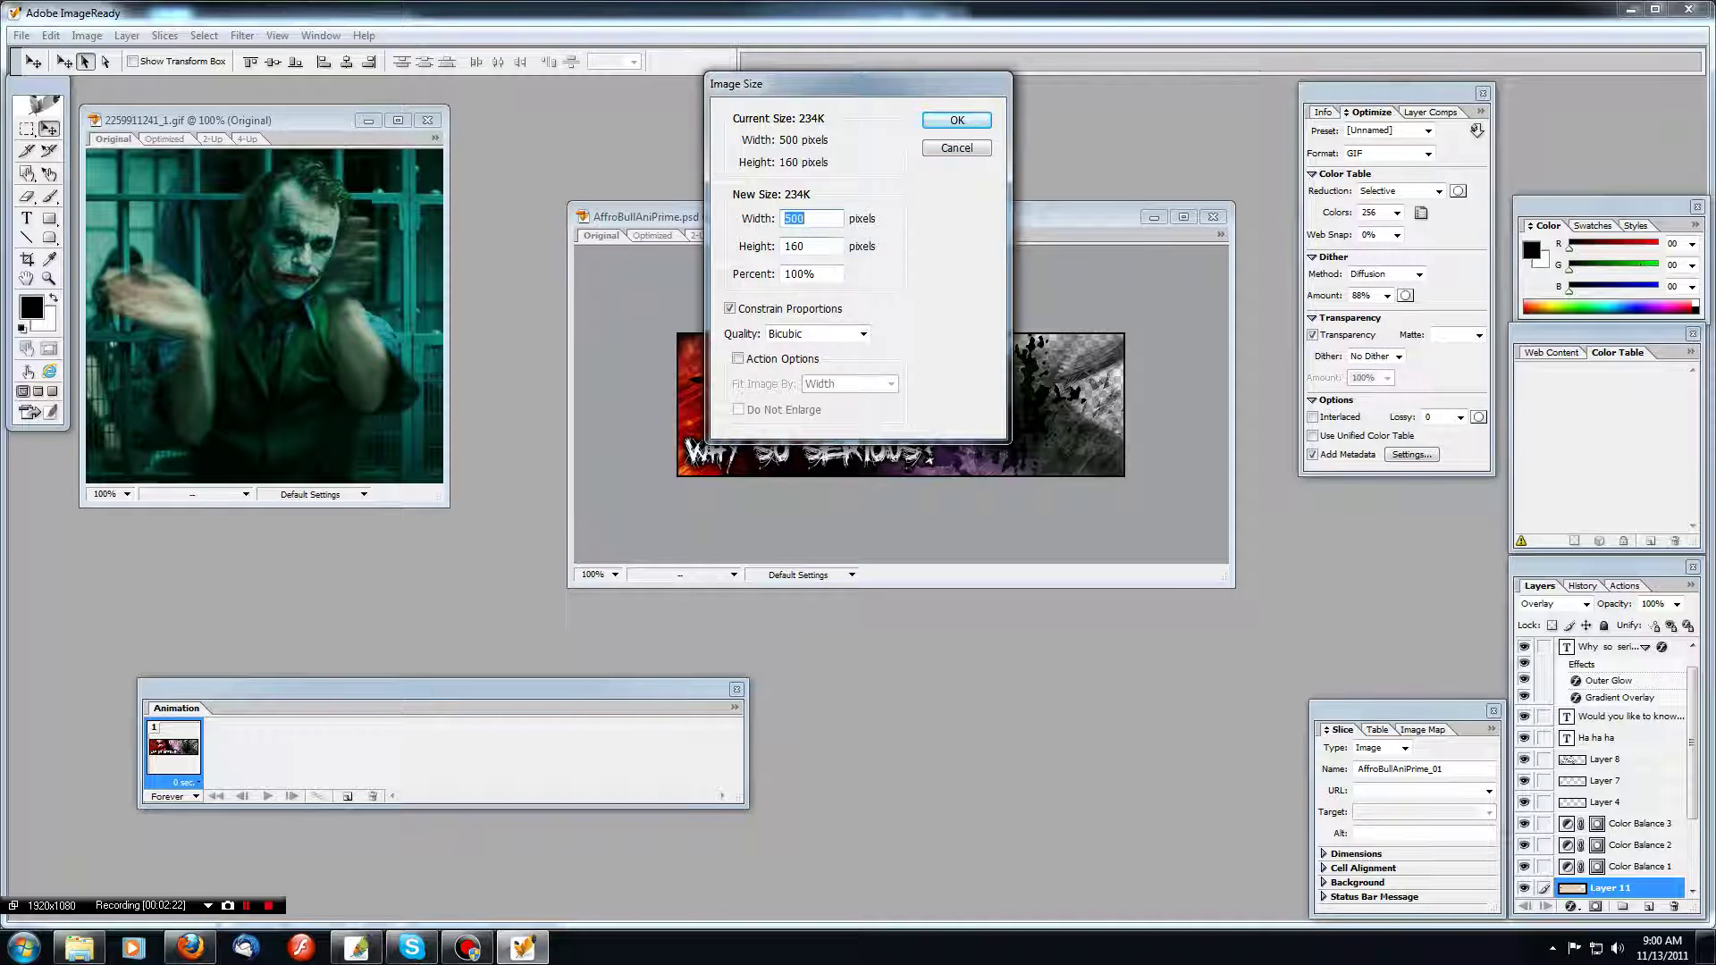
click(956, 120)
click(263, 120)
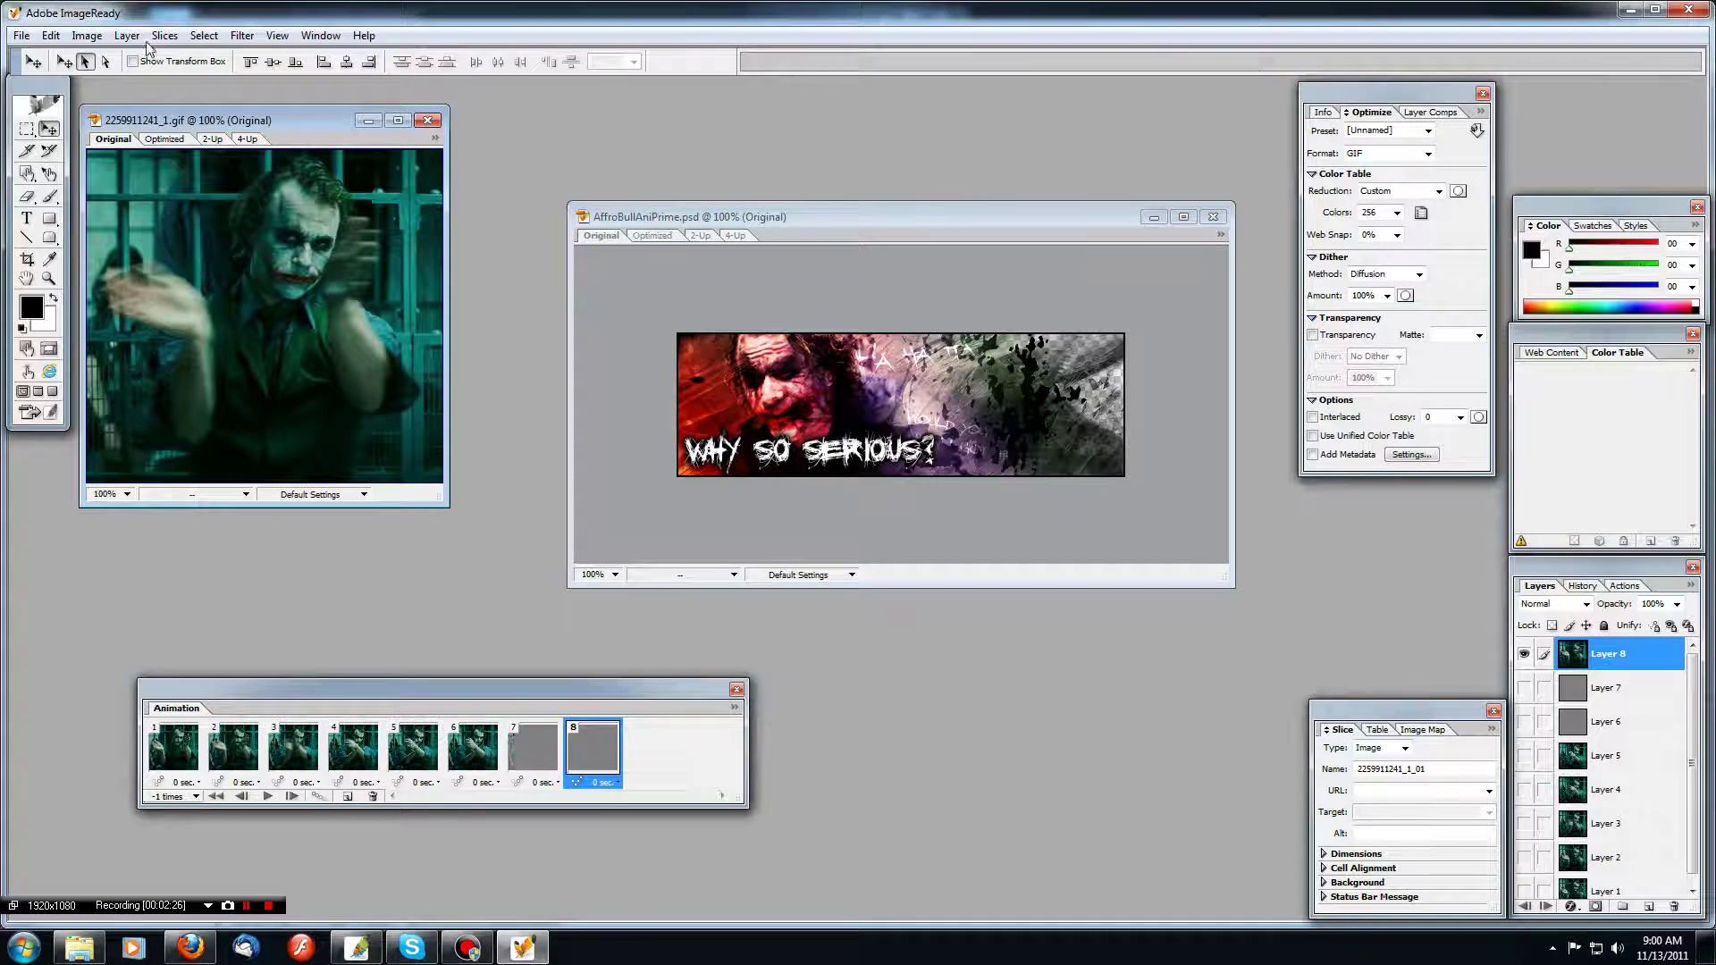
click(88, 37)
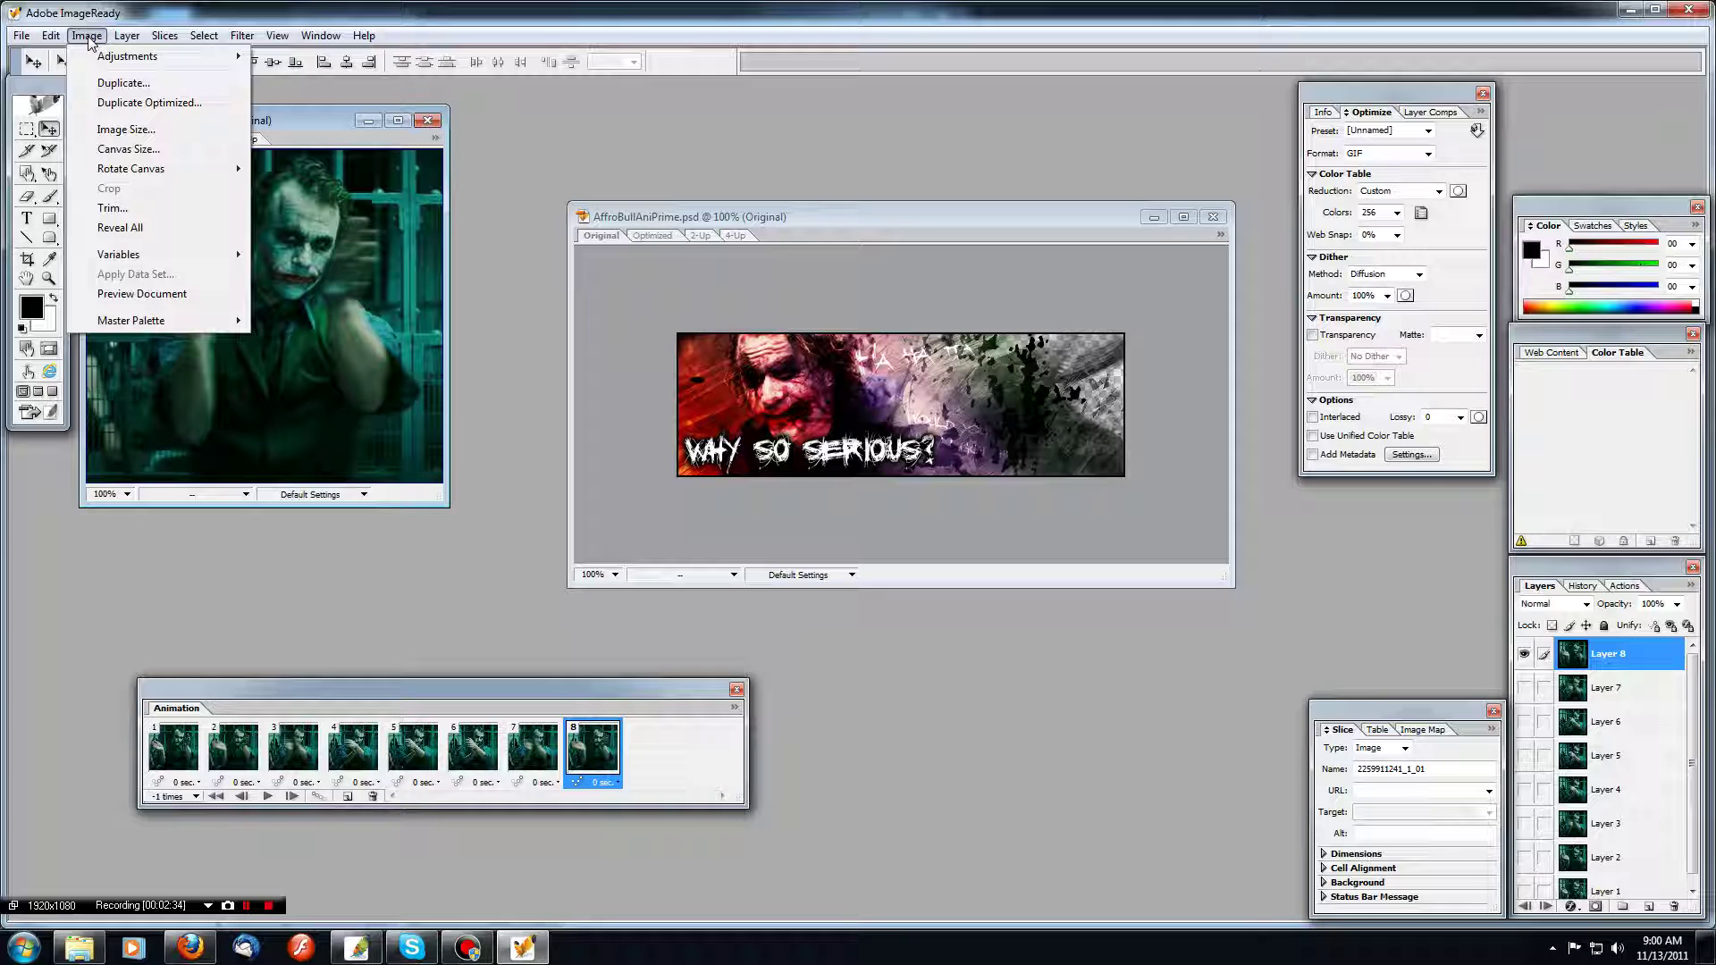
click(130, 132)
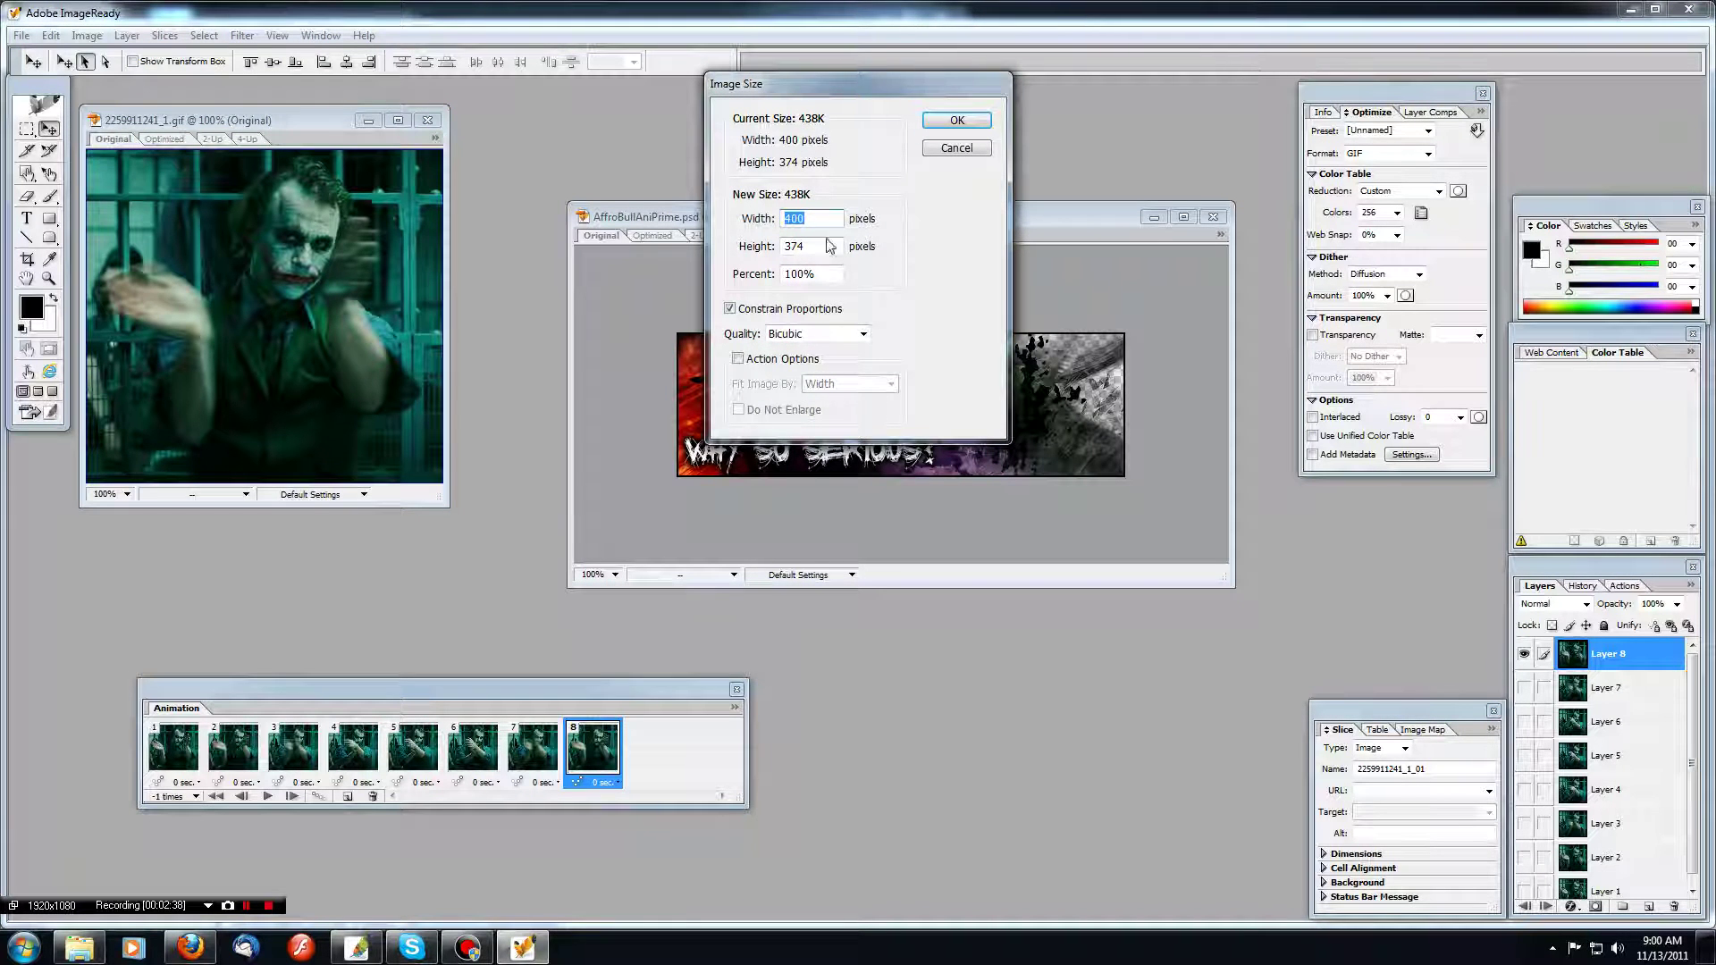
key(Tab)
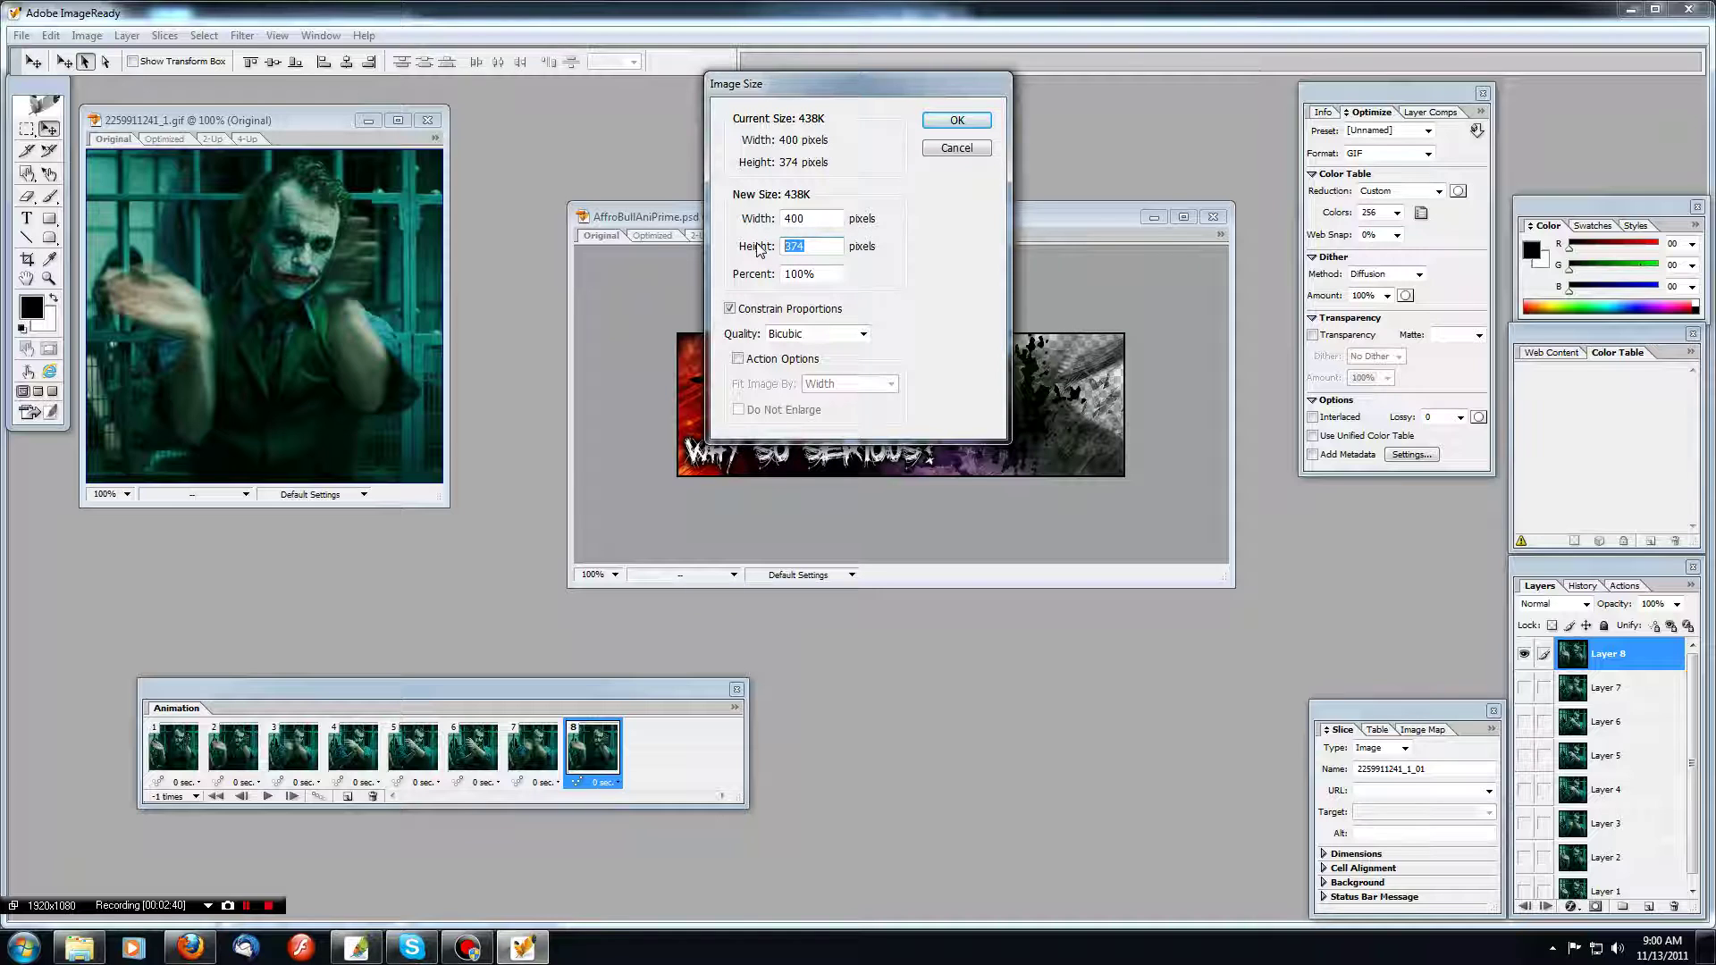
text(200)
click(968, 121)
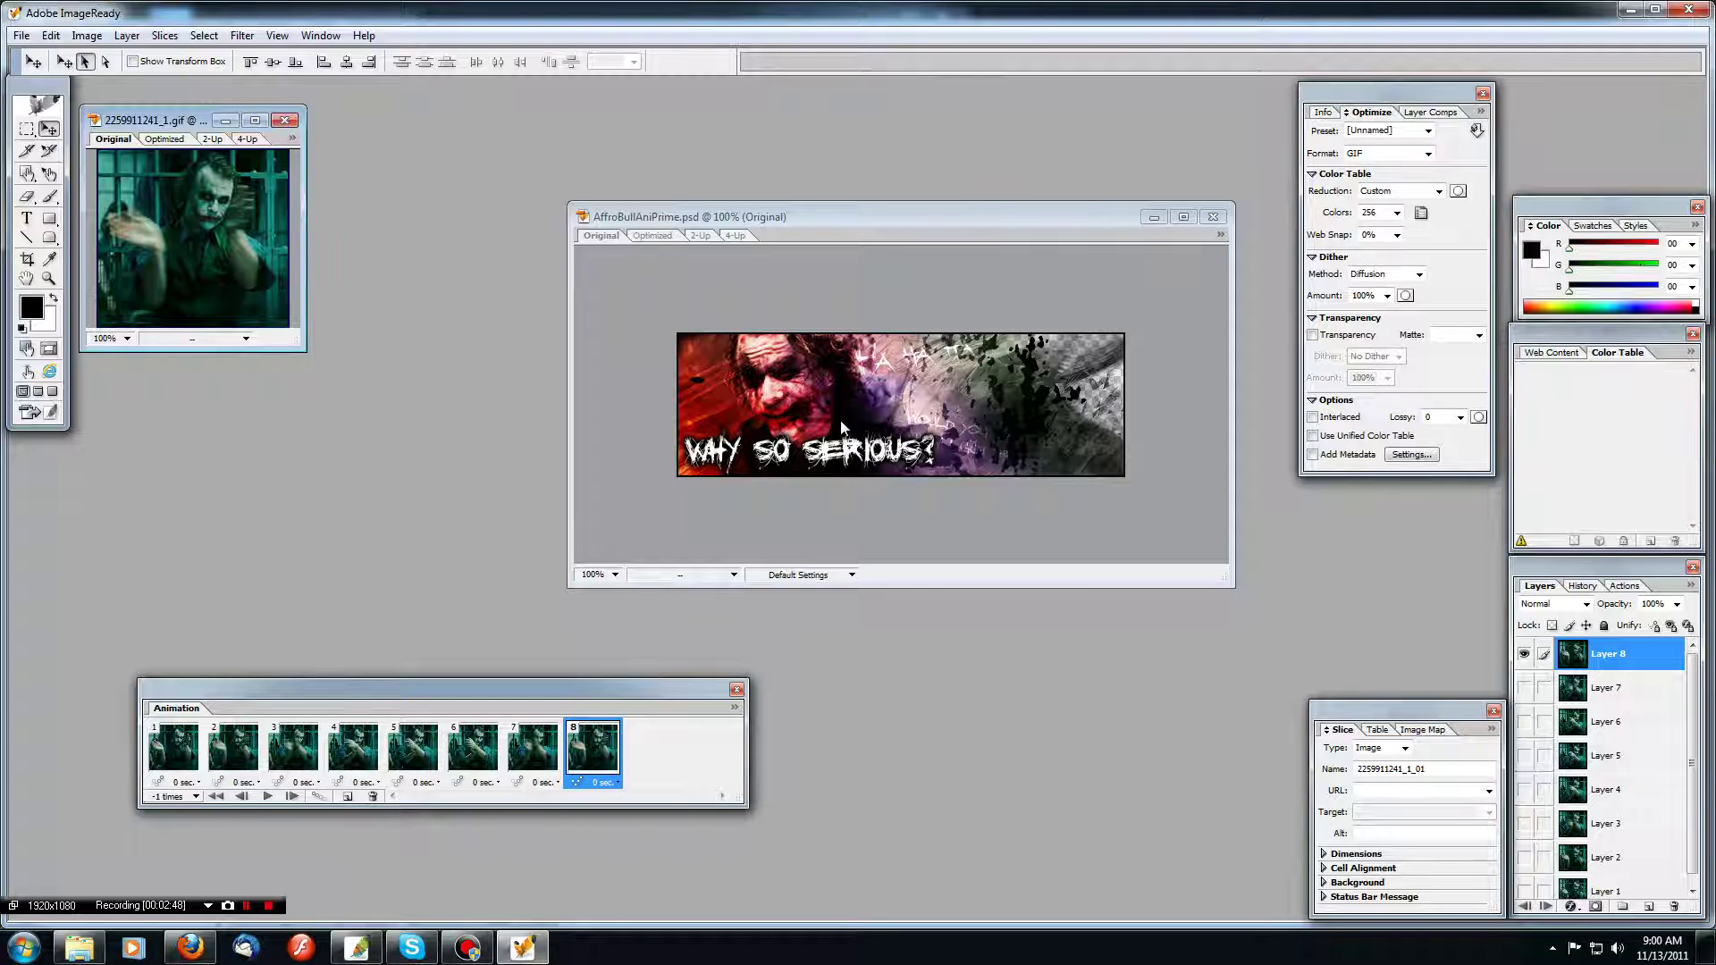
Add a new layer to the AffroBullAniPrime banner and place it below Layer 1, at the bottom of the stack.
click(975, 236)
drag(1698, 715, 1705, 847)
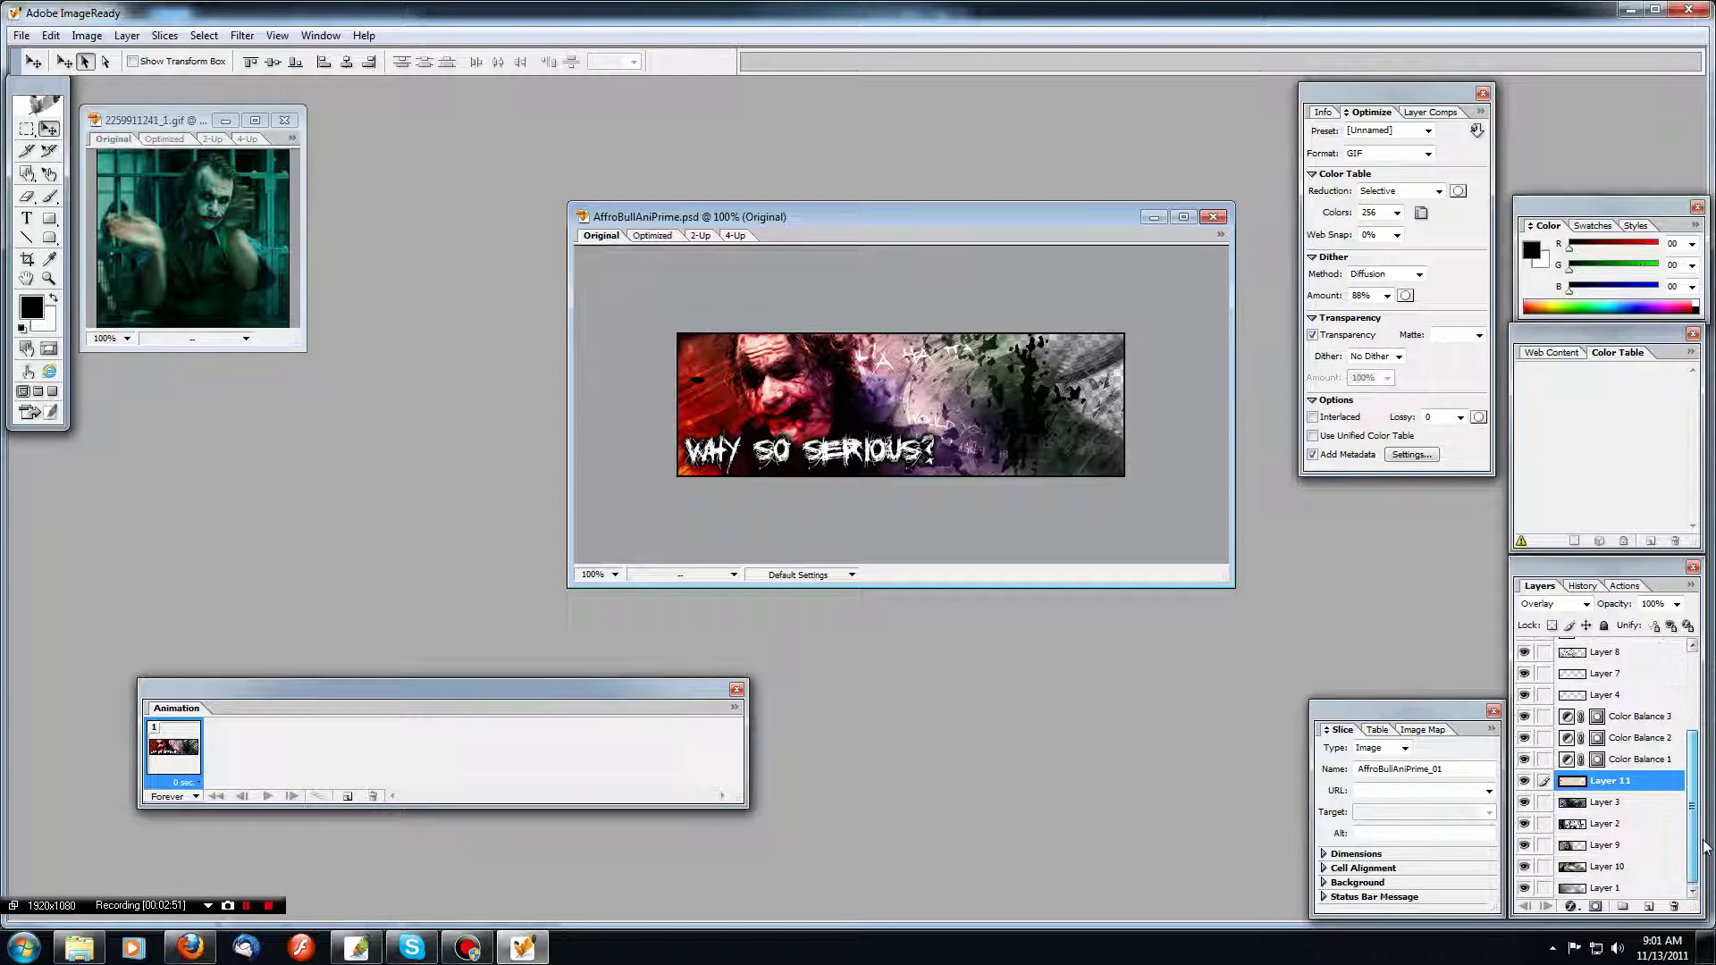
click(1649, 907)
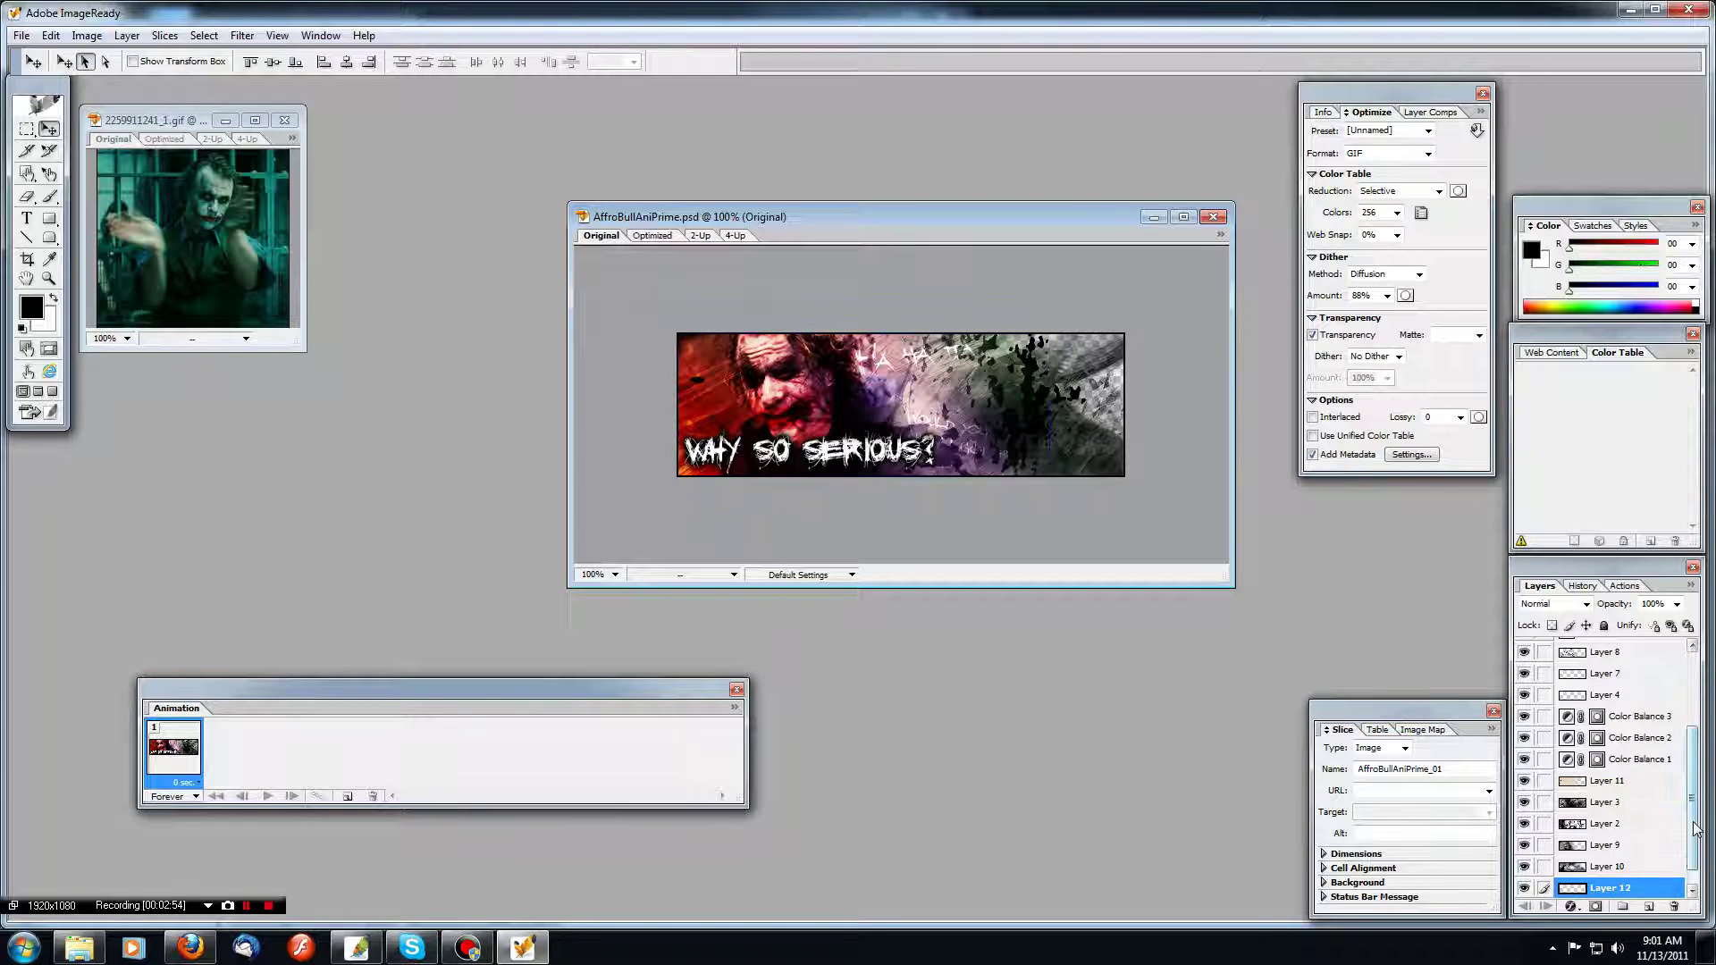
scroll(1696, 829, down, 1)
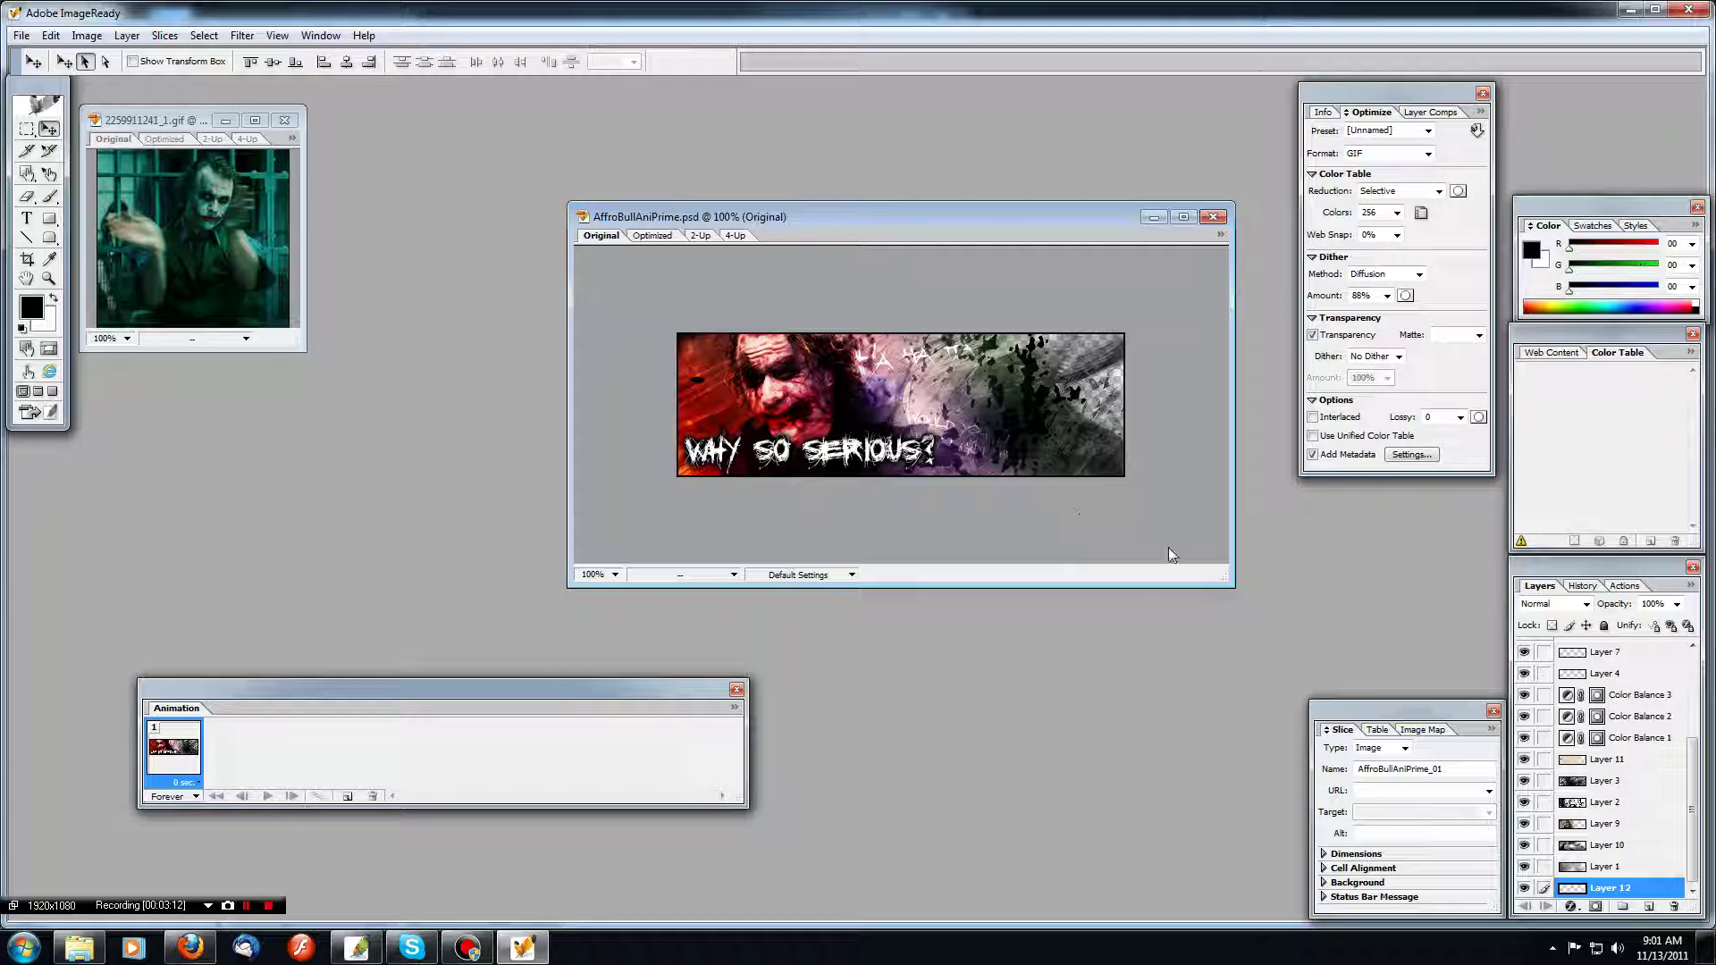
click(156, 123)
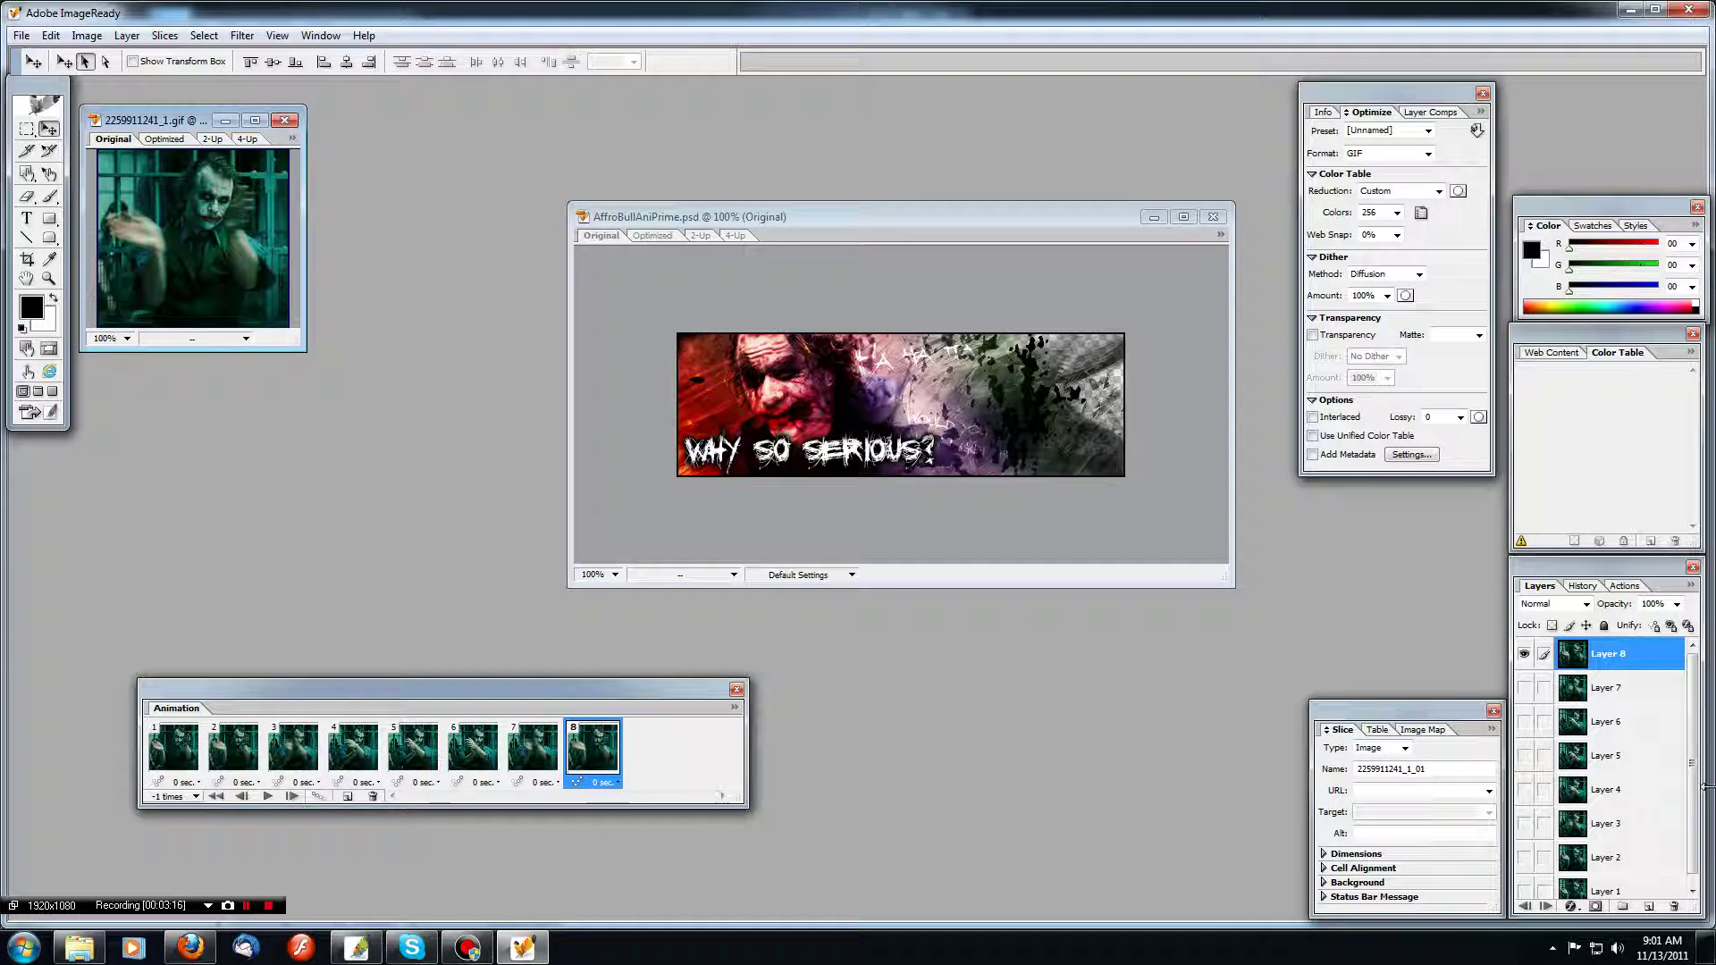
click(1620, 889)
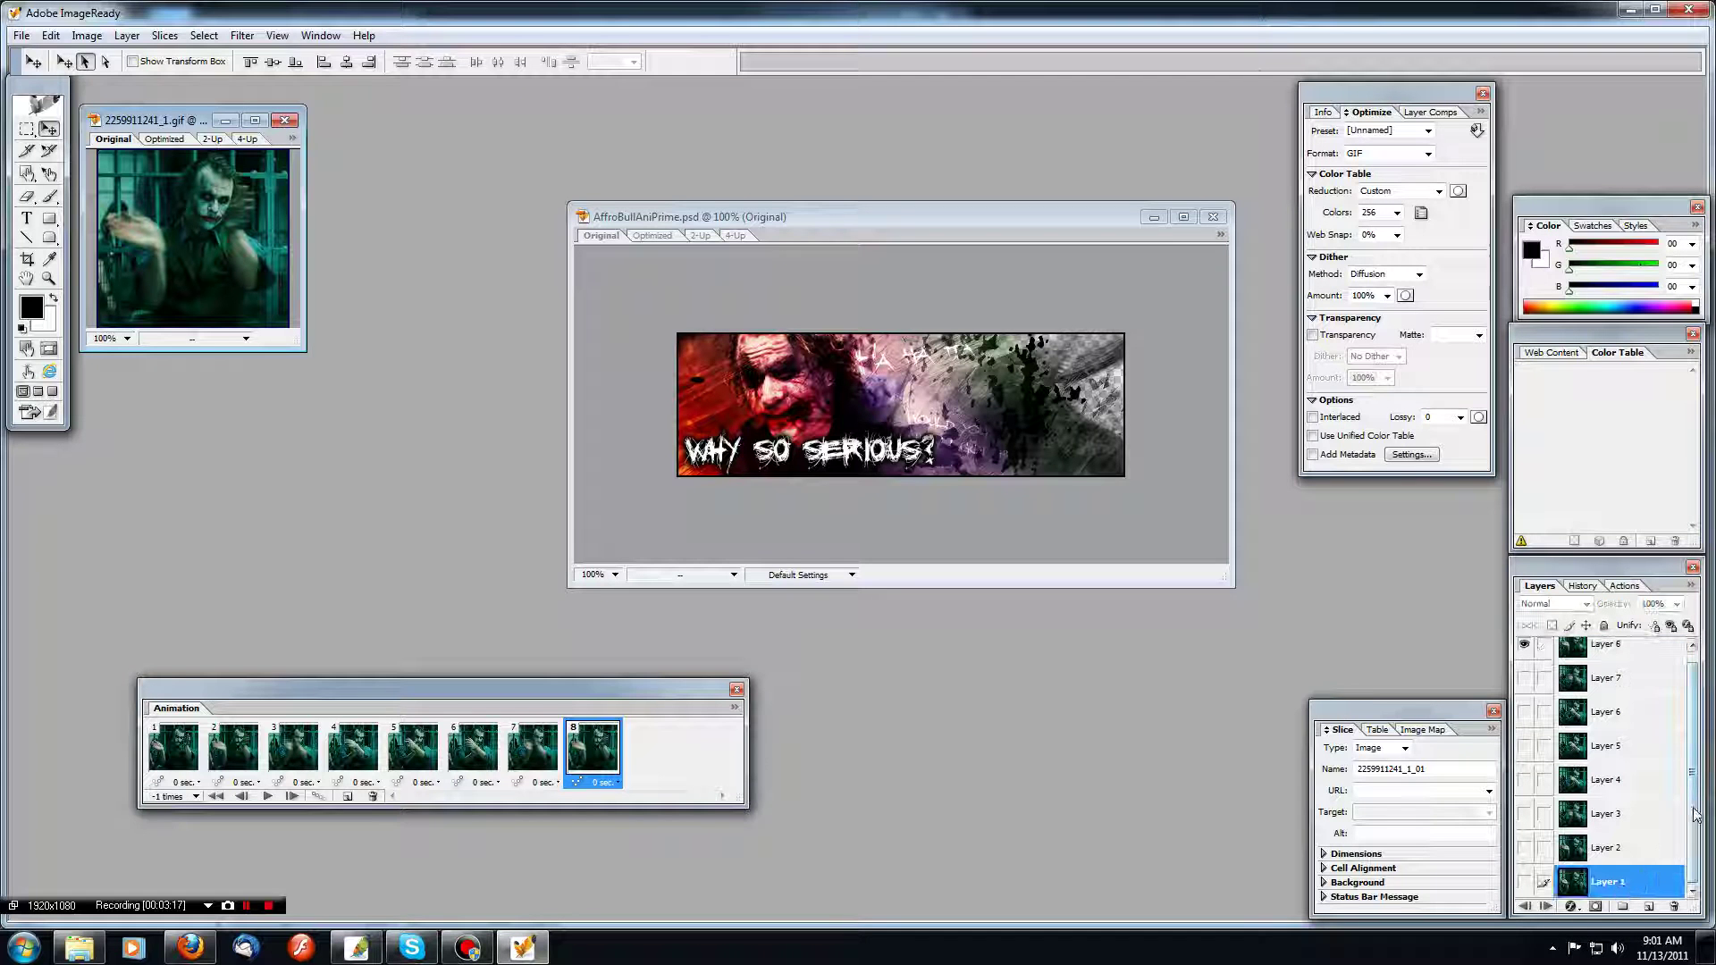
click(174, 746)
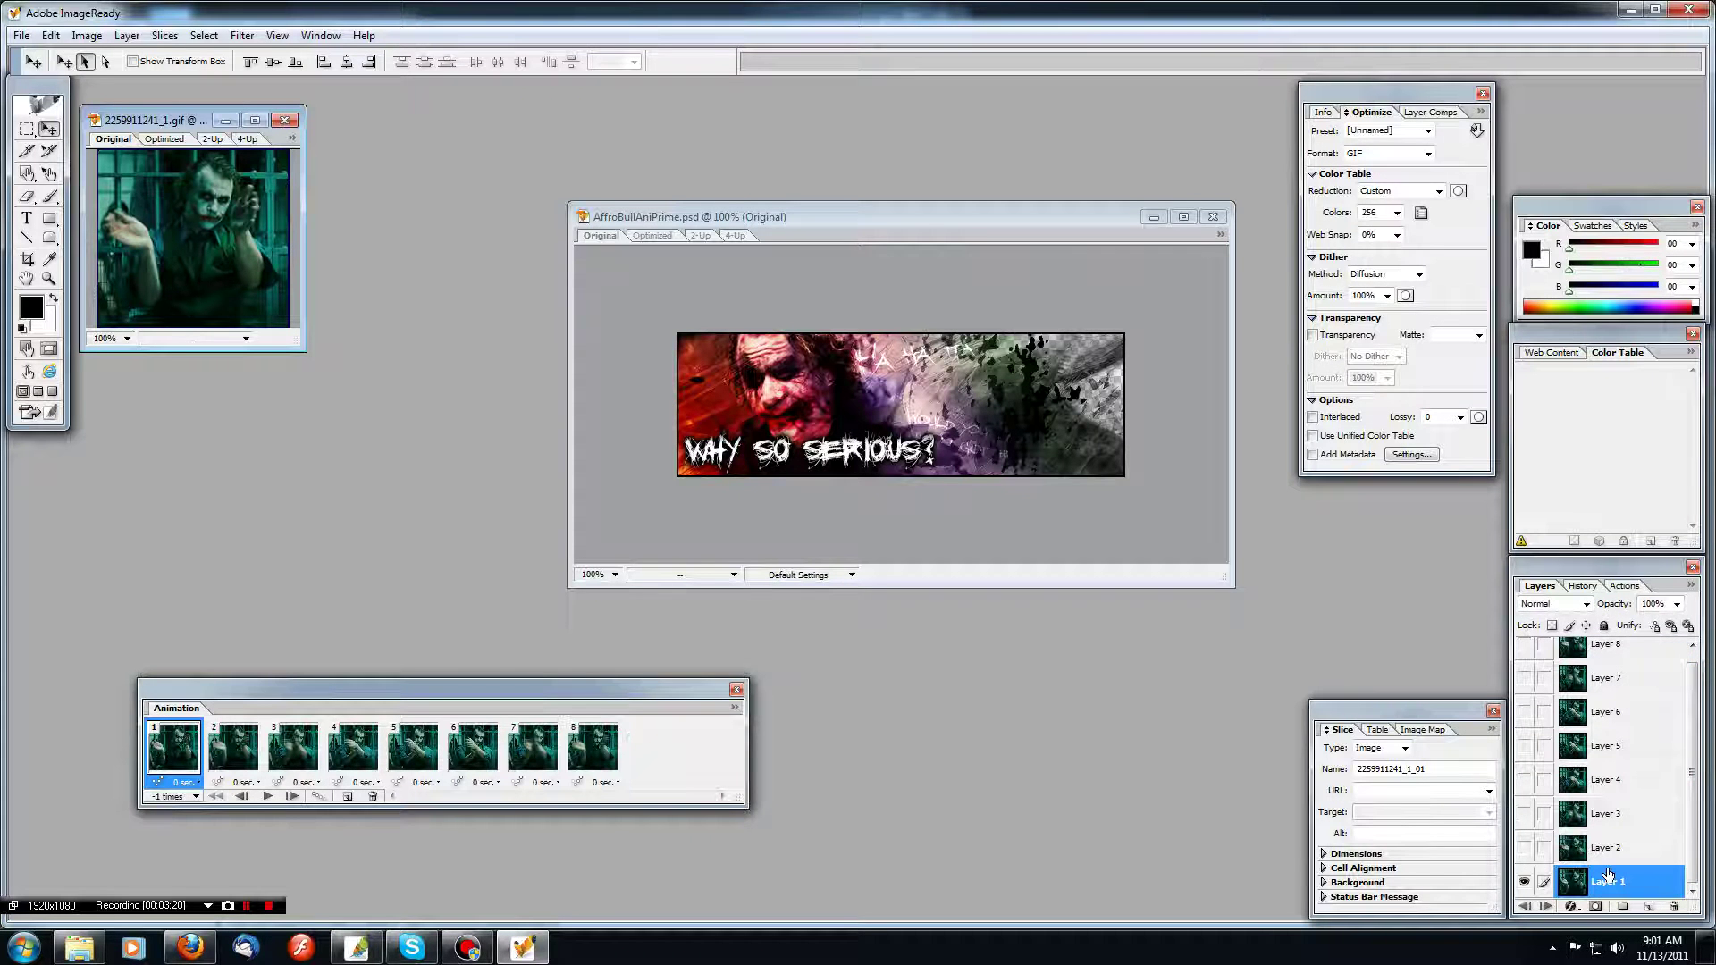
scroll(1684, 770, up, 1)
shift+click(1609, 653)
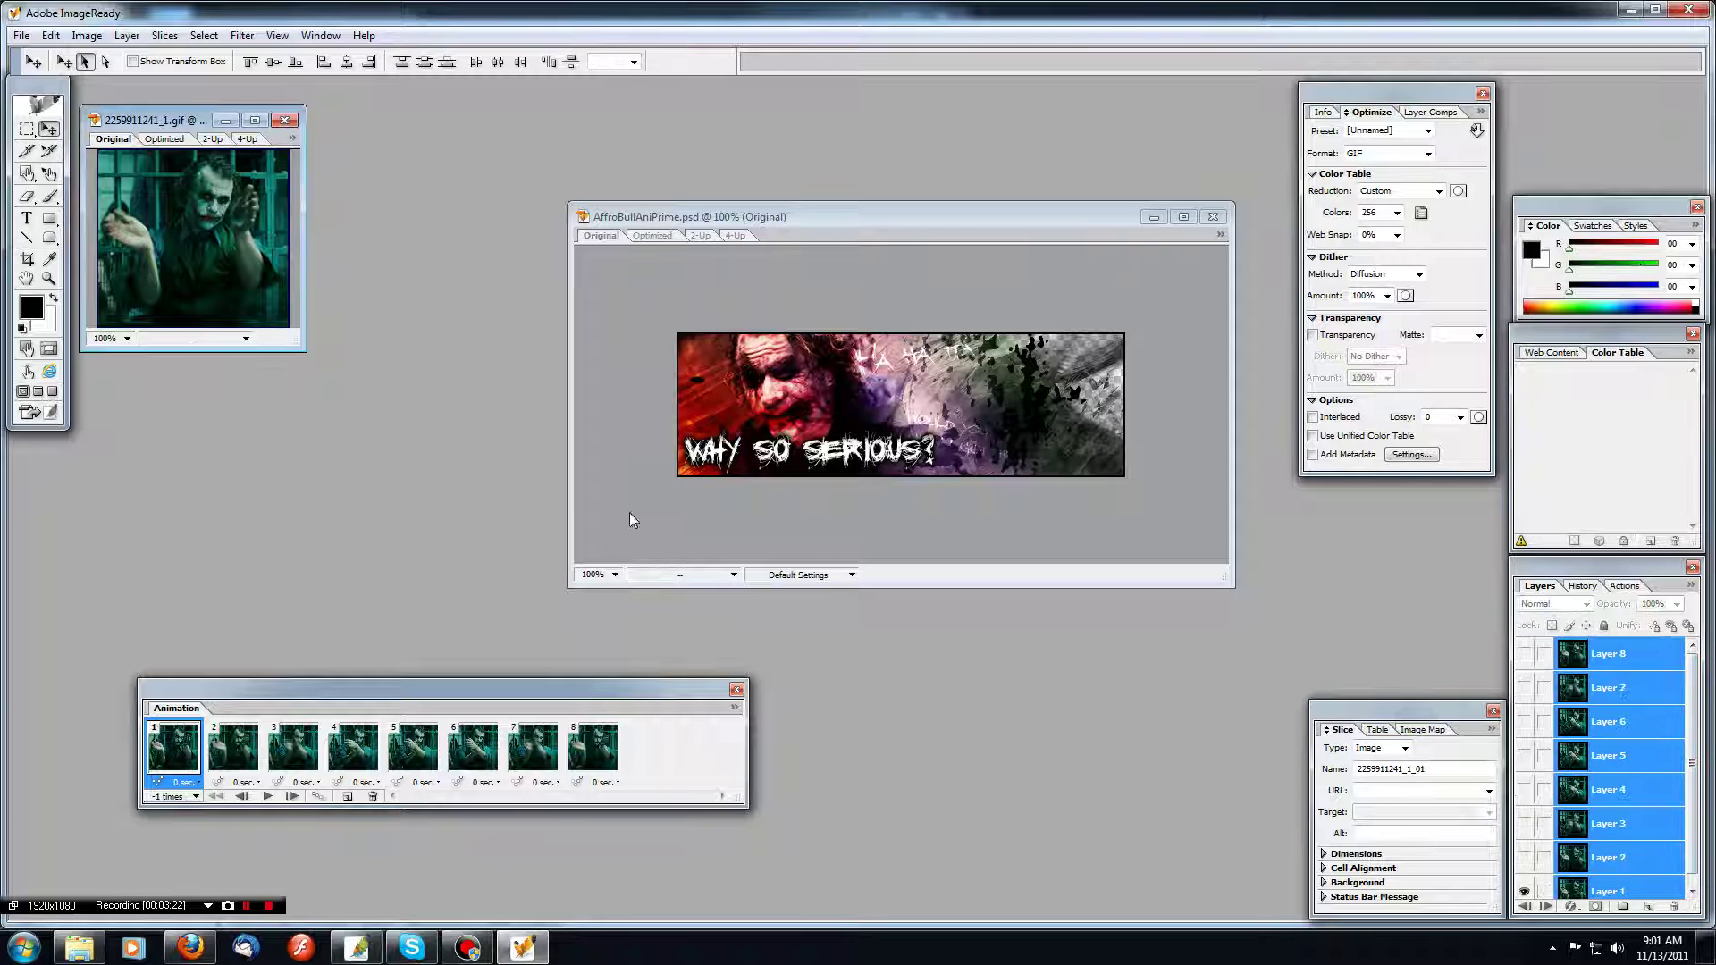
drag(198, 218, 1075, 402)
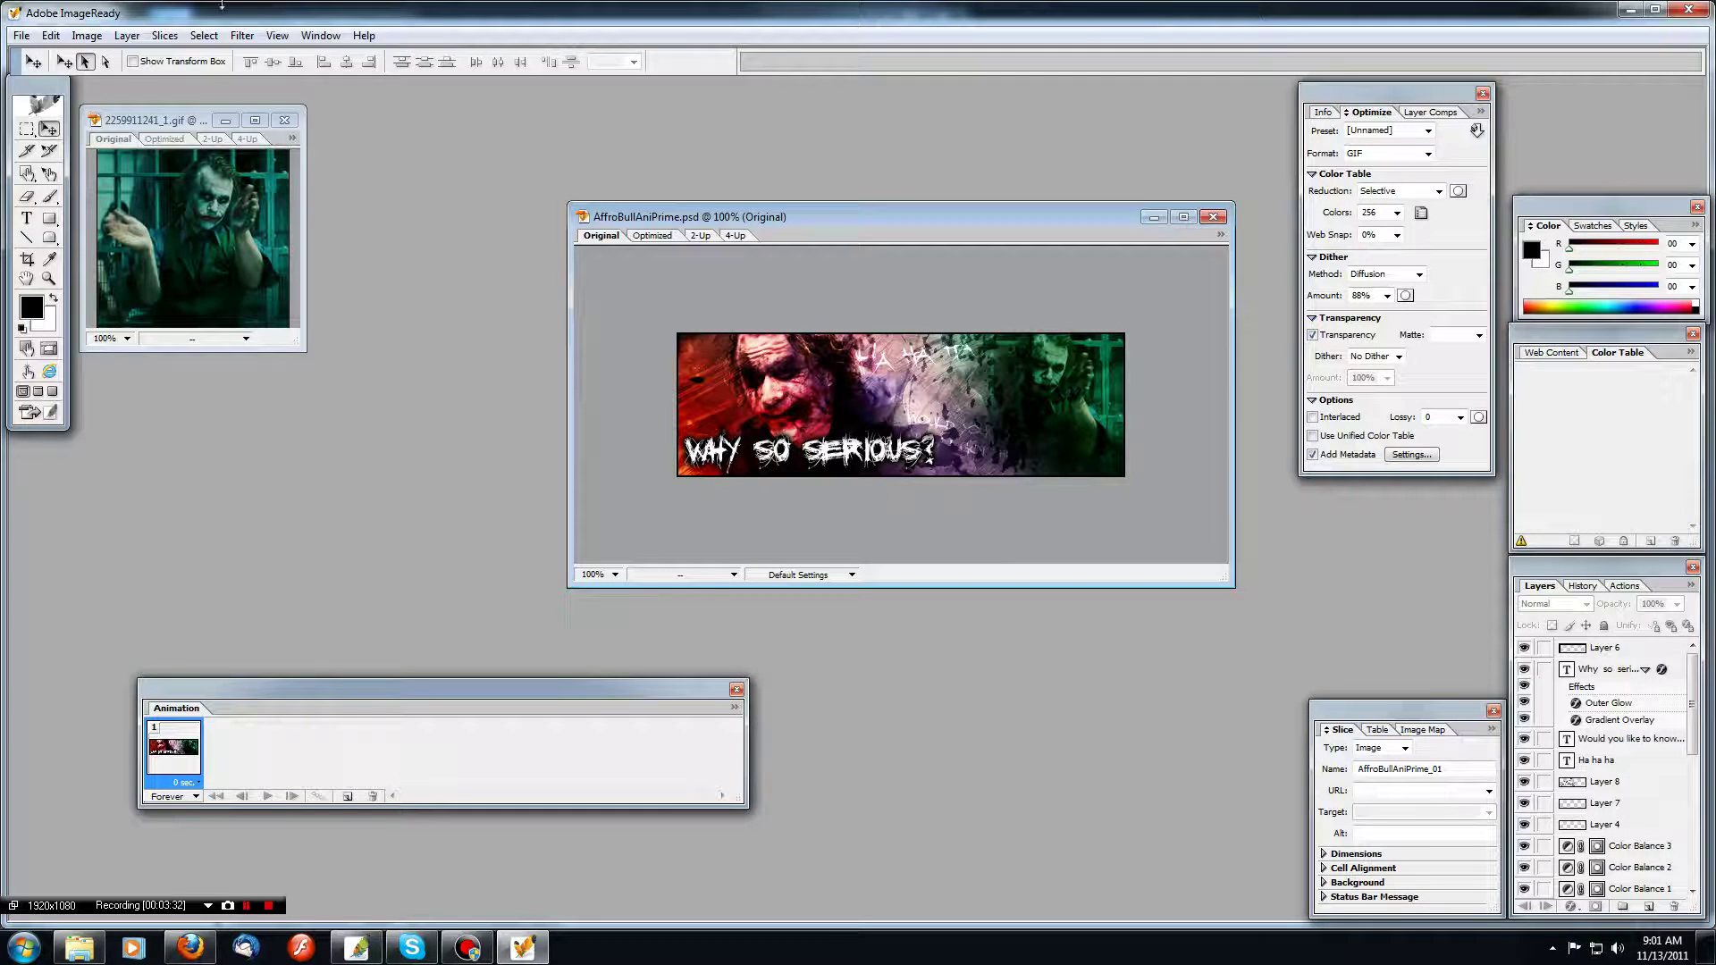
click(242, 36)
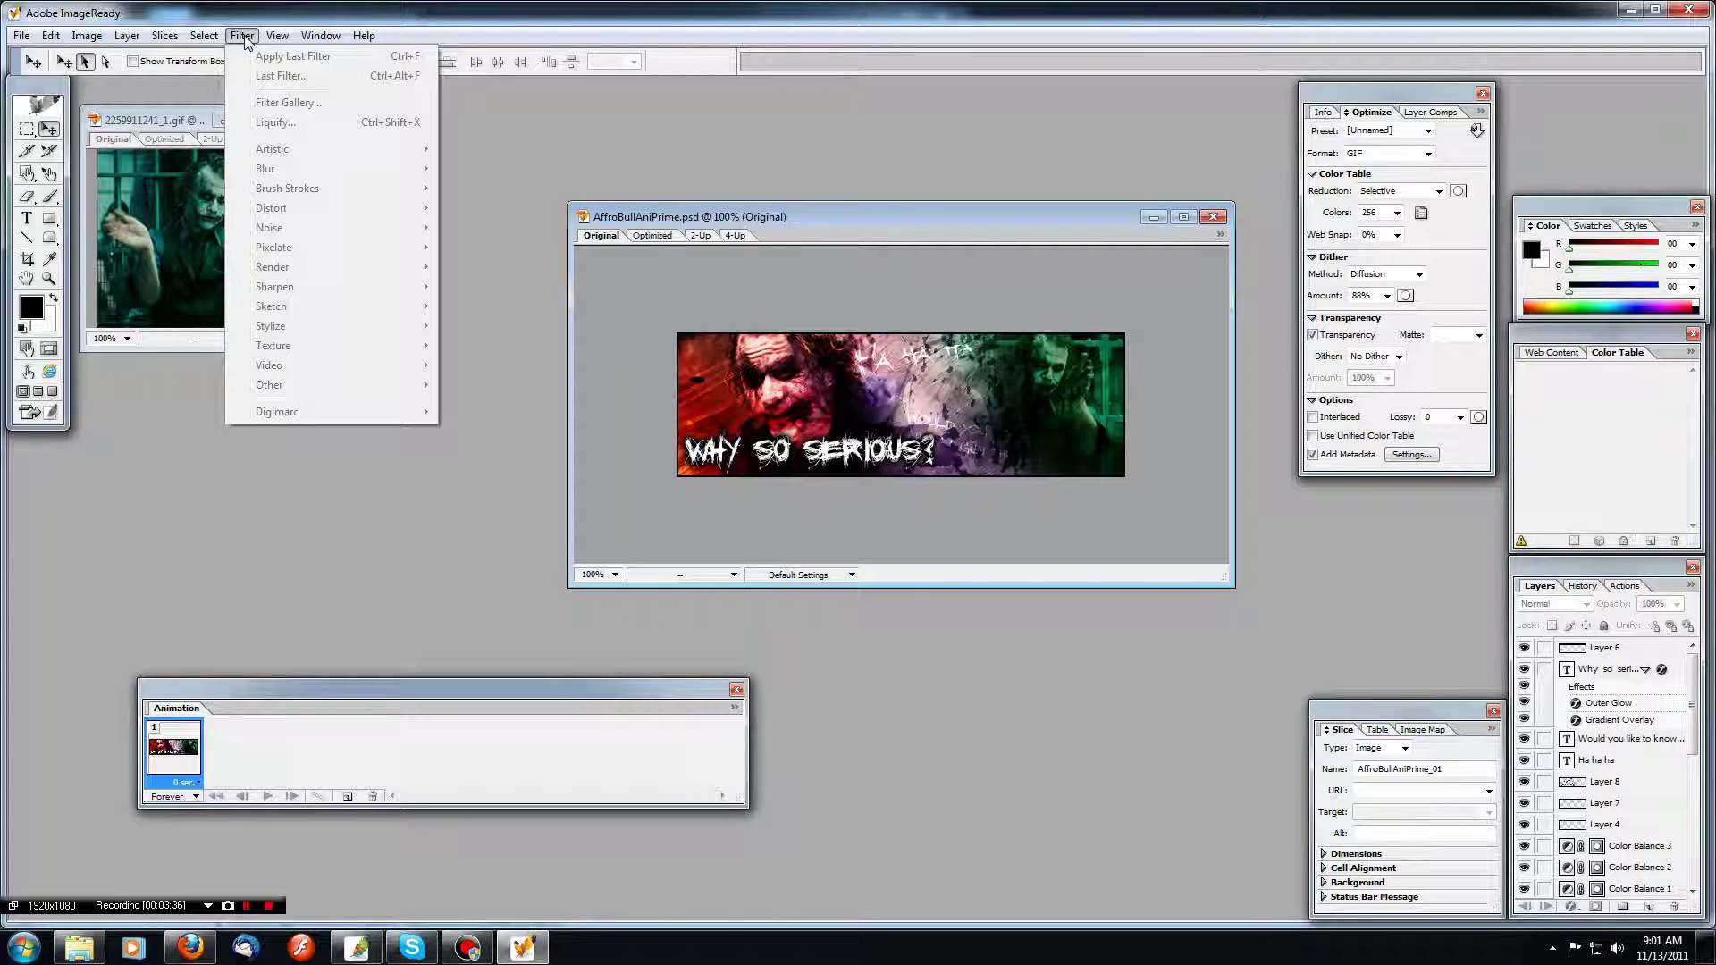
mouse_move(270, 40)
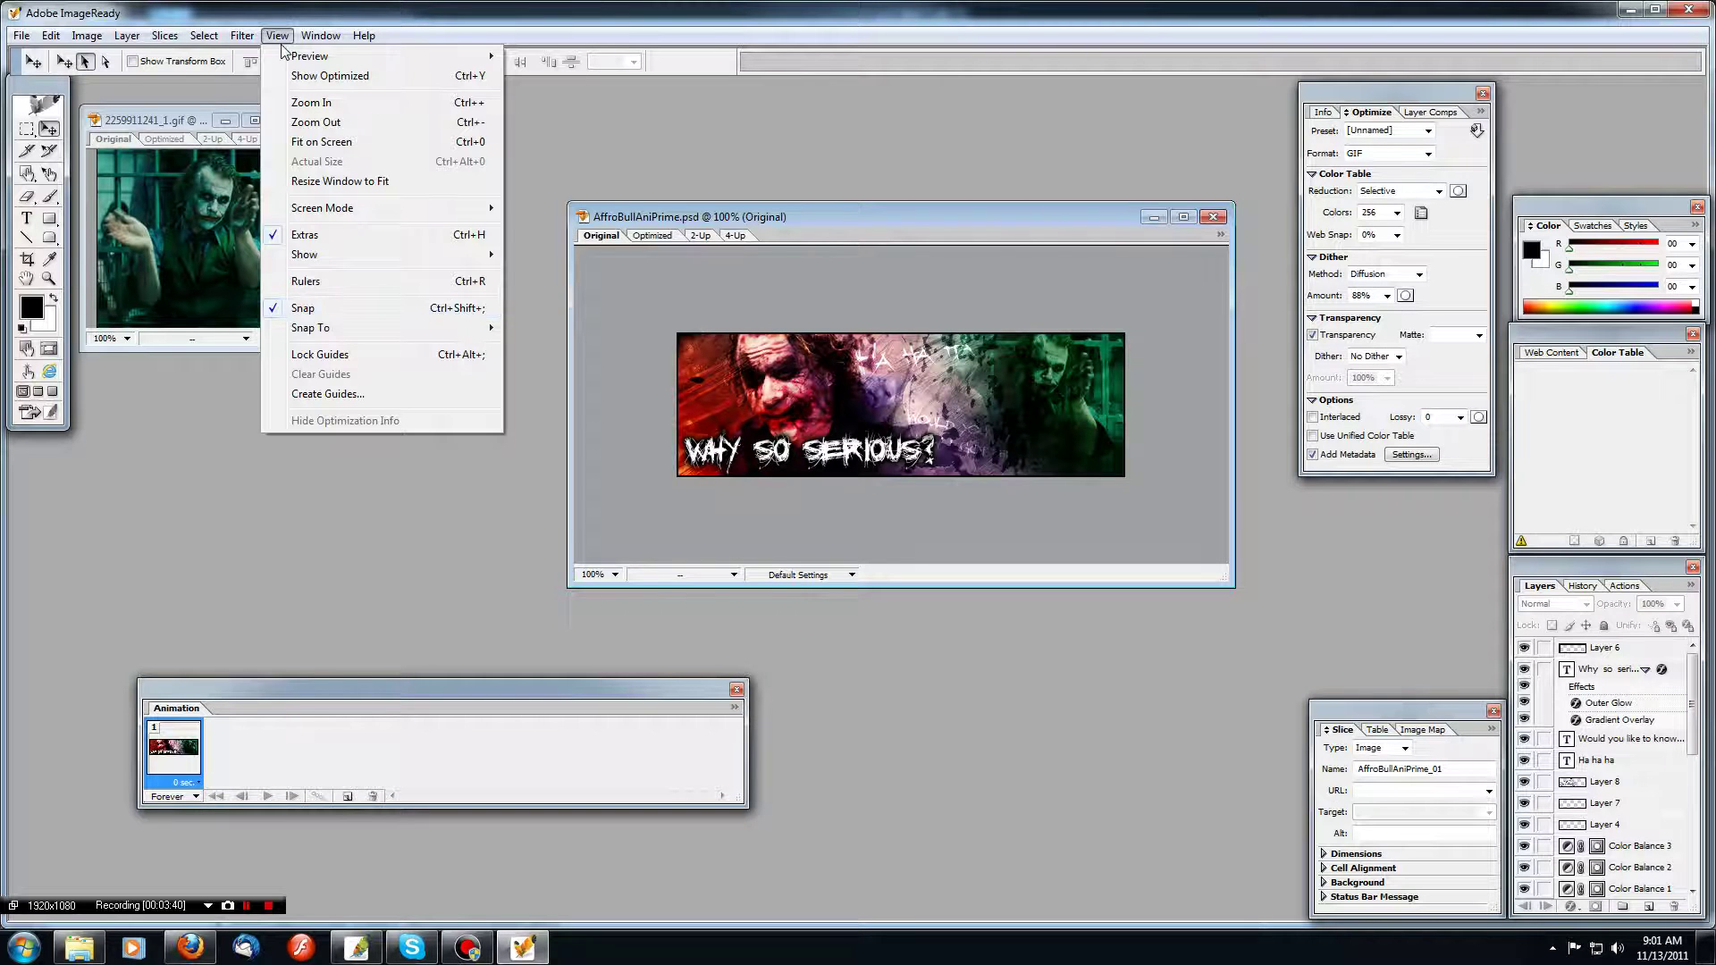
click(319, 35)
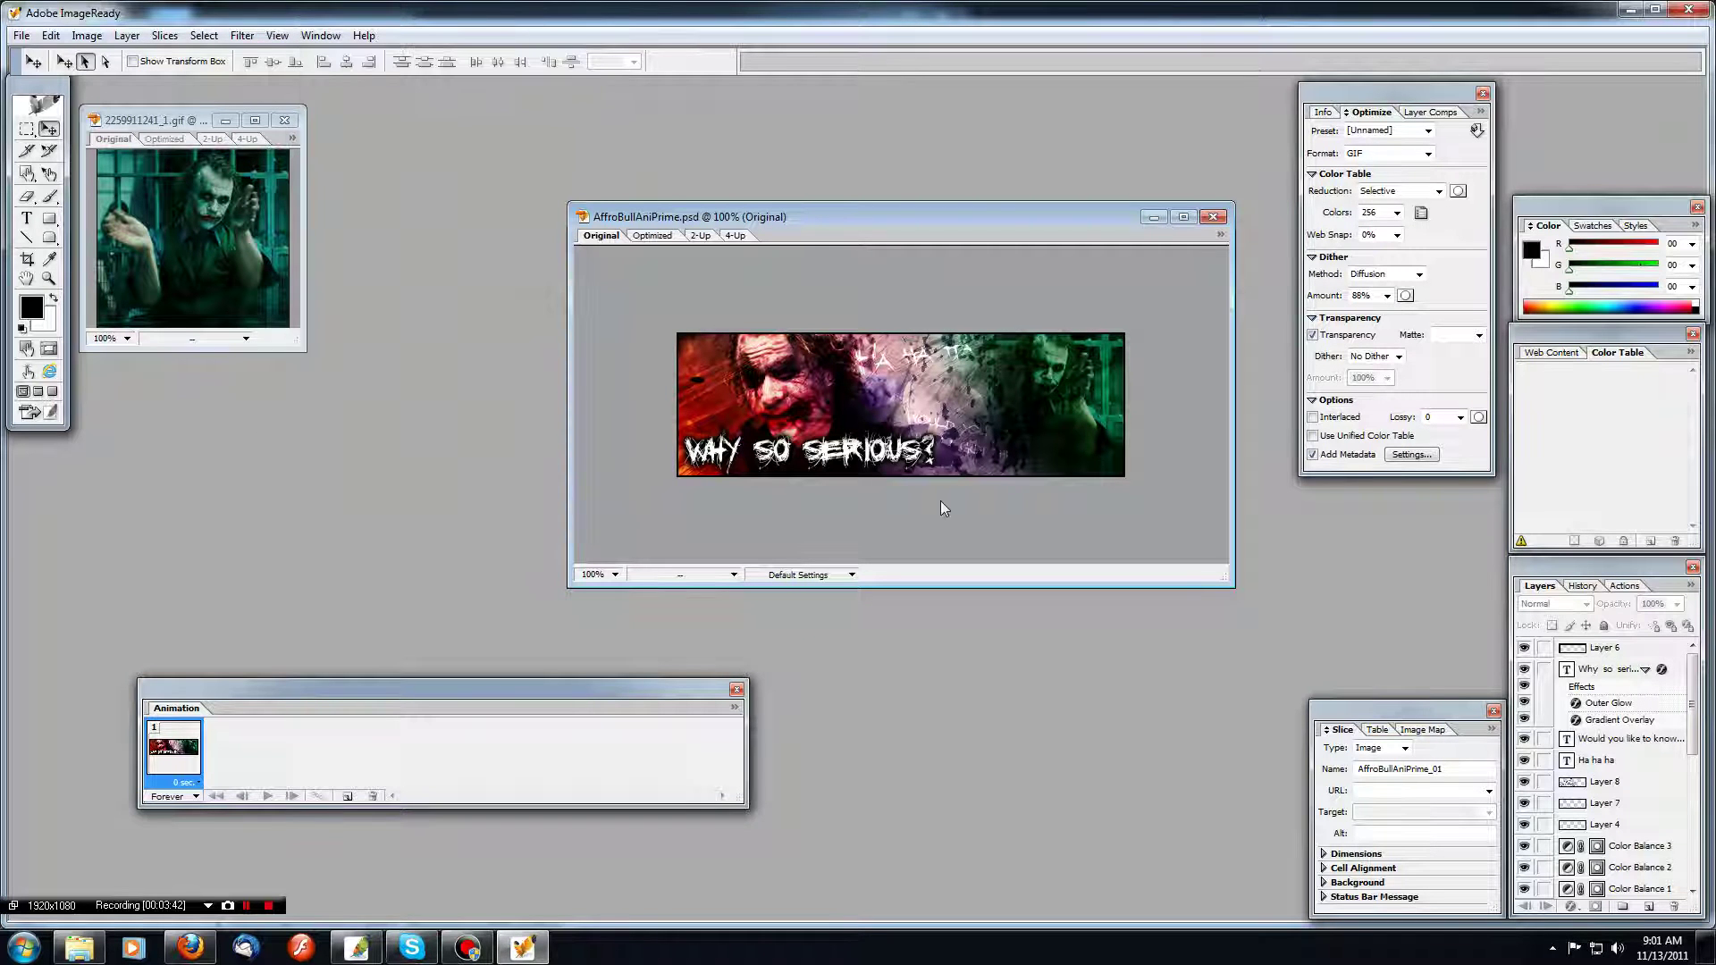
click(348, 796)
click(348, 796)
click(348, 796)
click(347, 796)
click(348, 796)
click(347, 796)
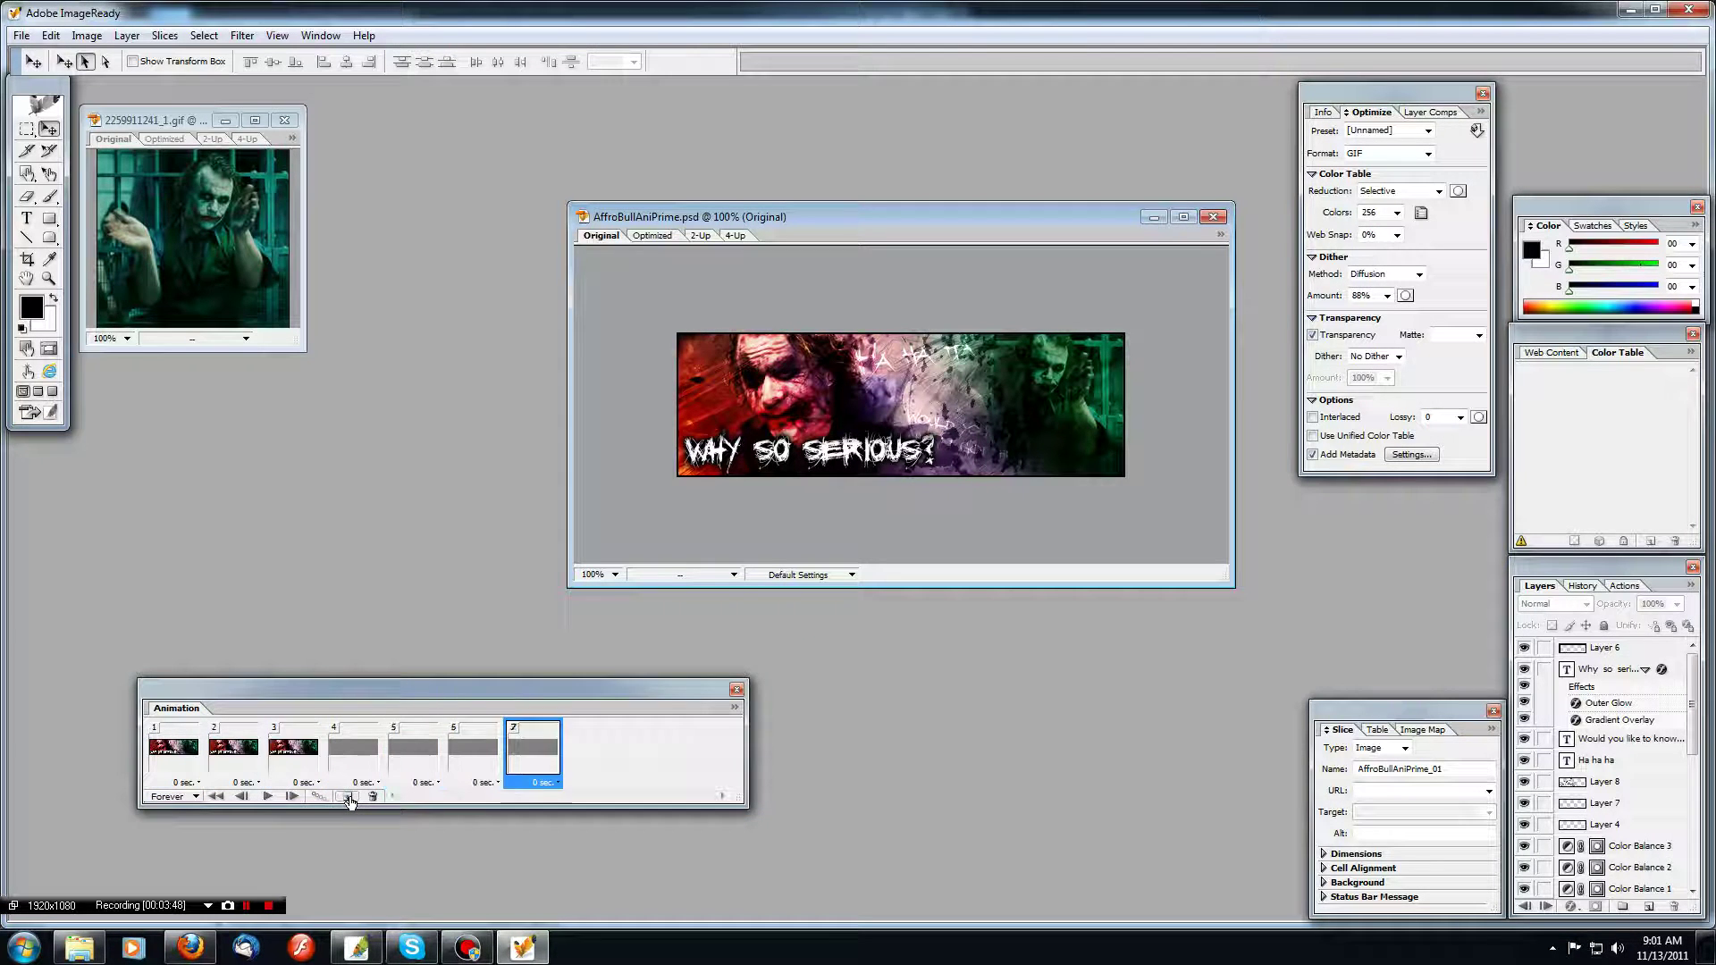
click(348, 797)
click(174, 118)
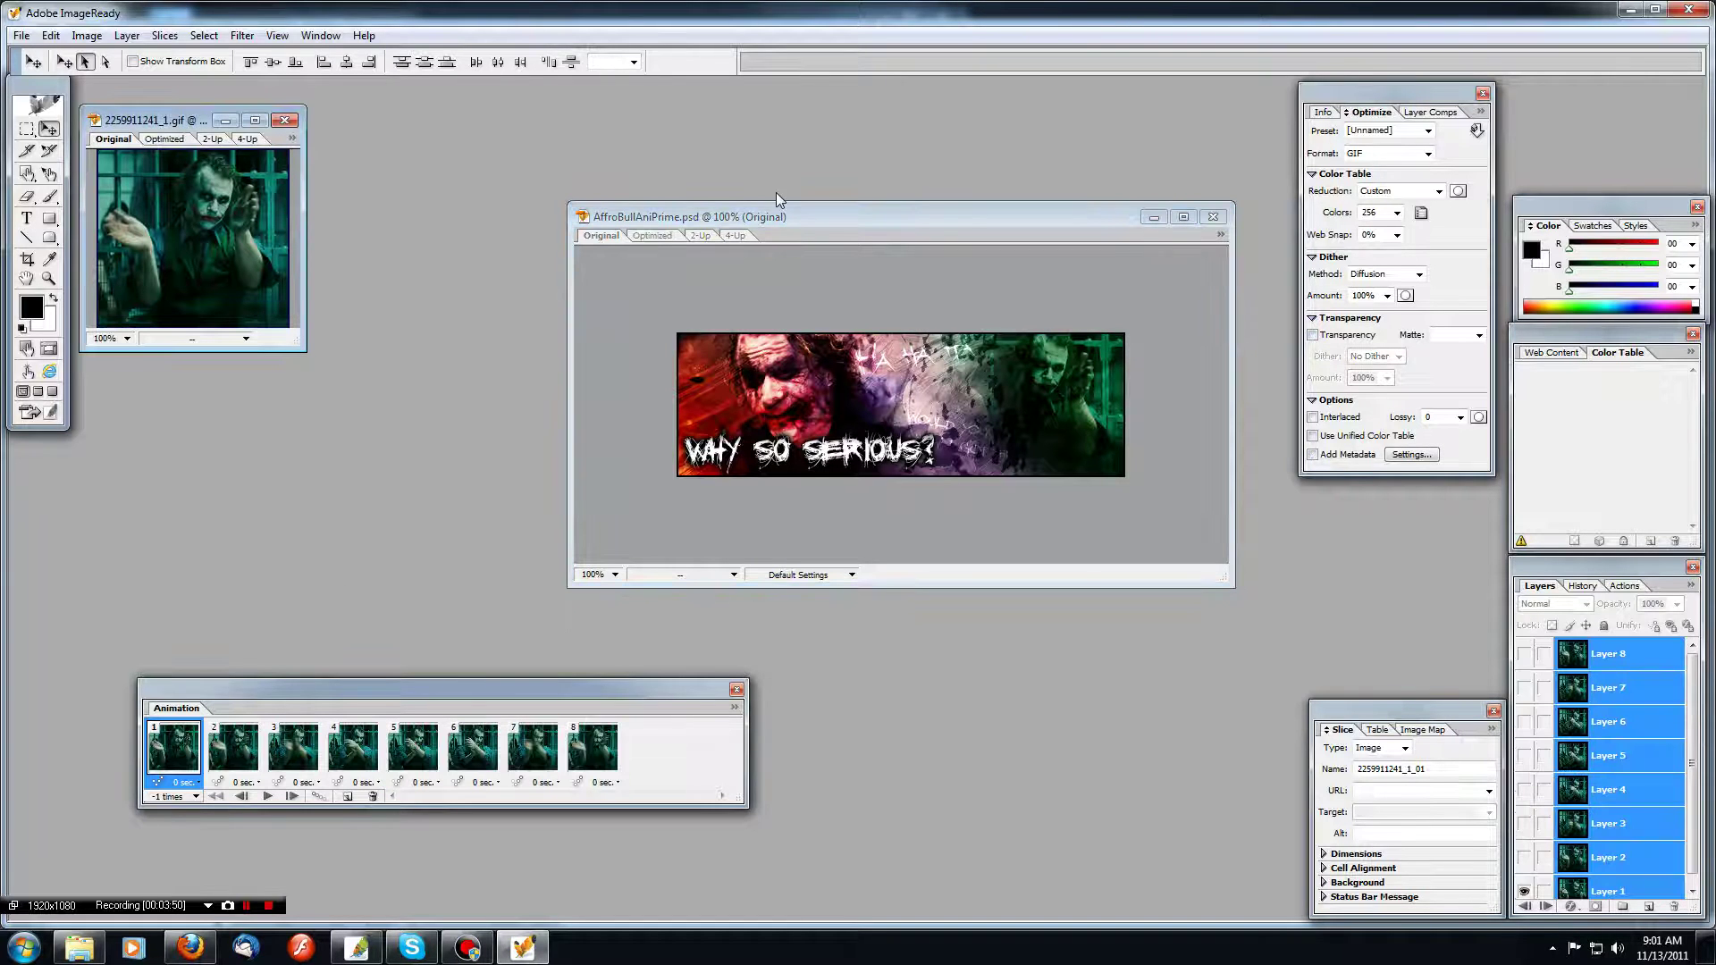
click(887, 214)
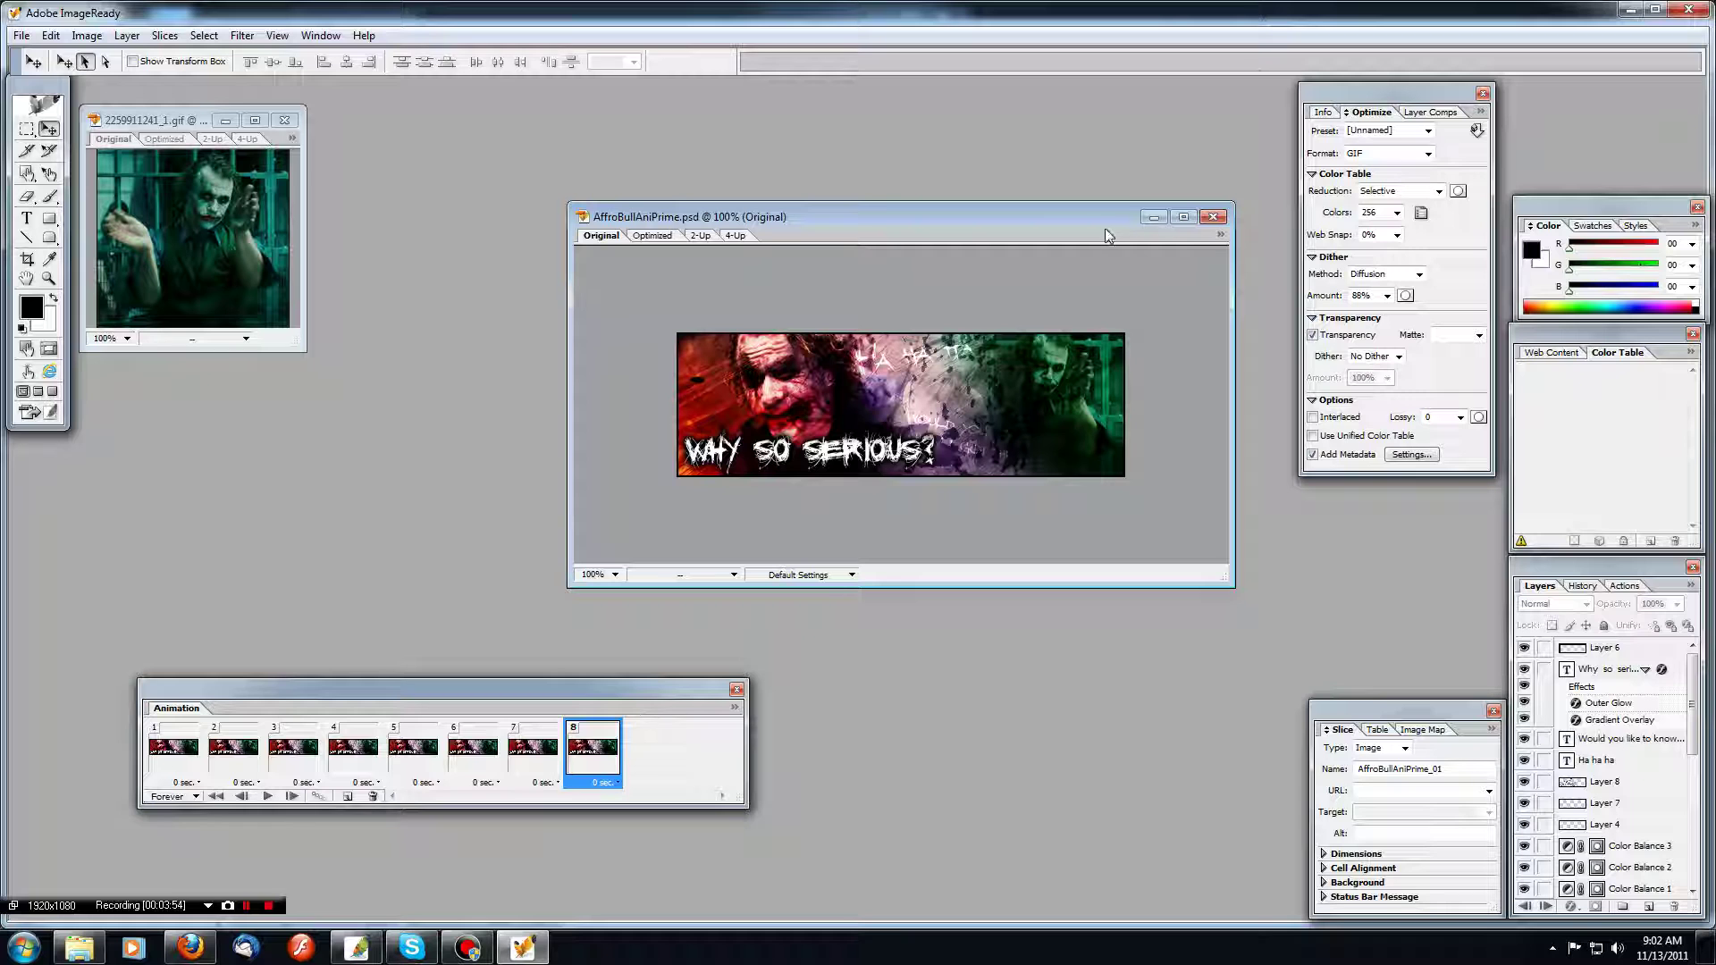
Lock the banner's original Layer 1 and Layer 10, directly above the copied GIF layers.
drag(1693, 735, 1703, 867)
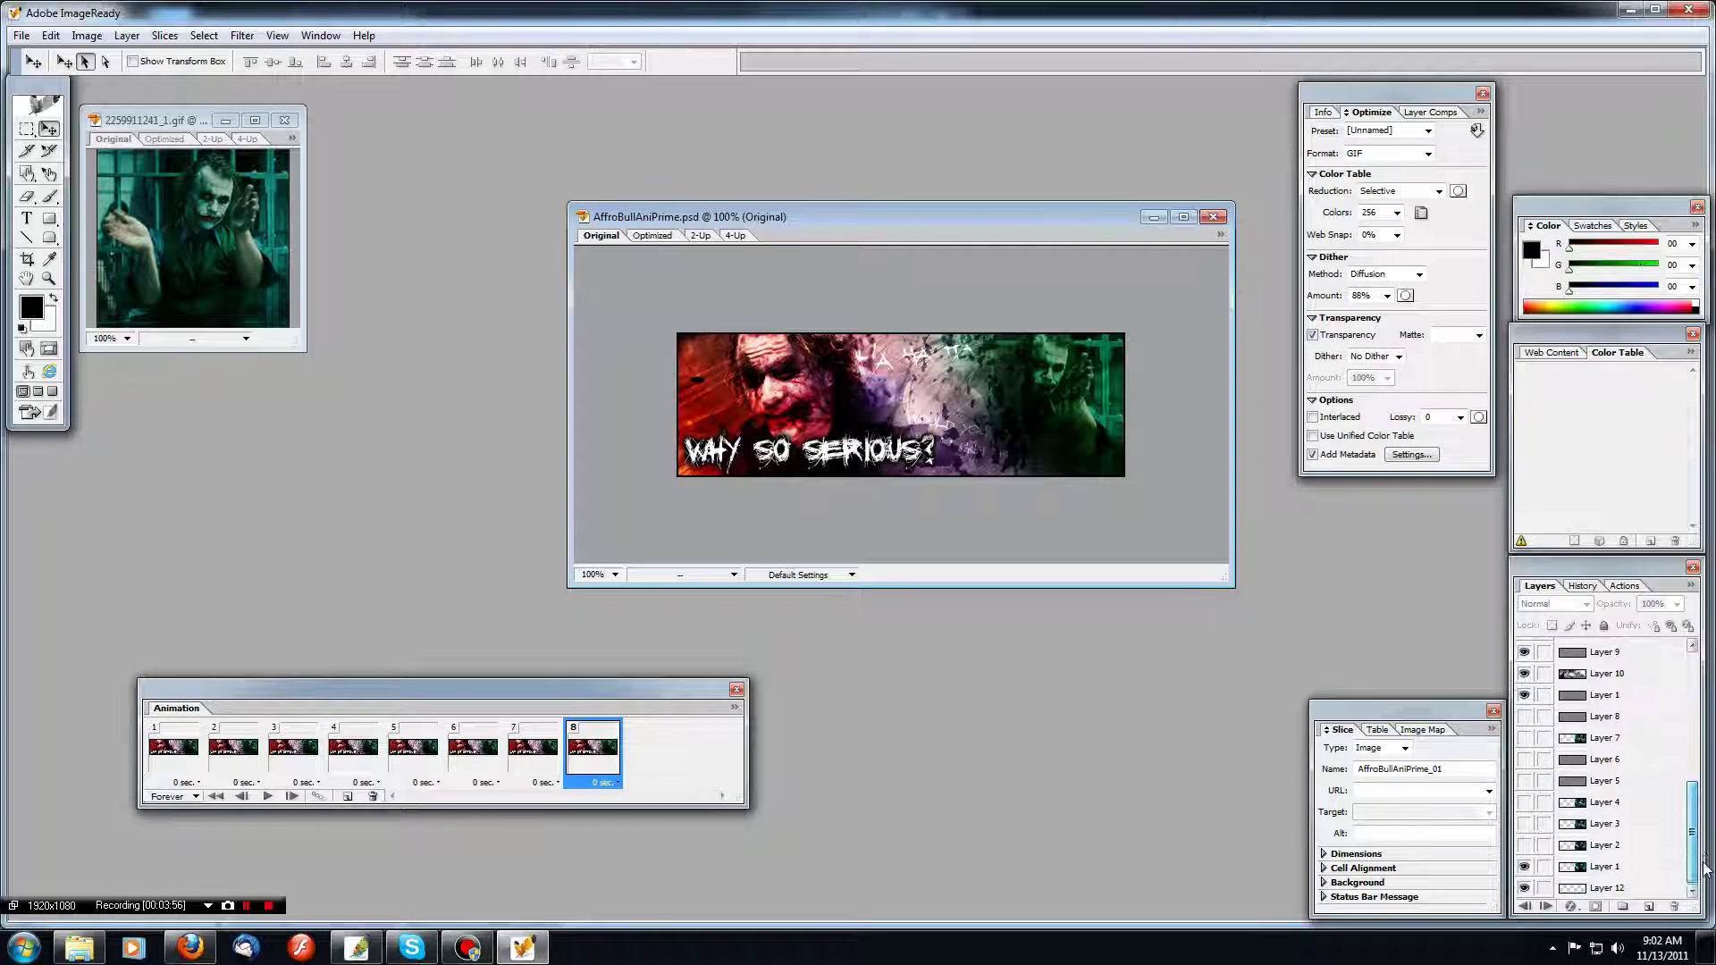
scroll(1608, 768, up, 3)
click(1618, 854)
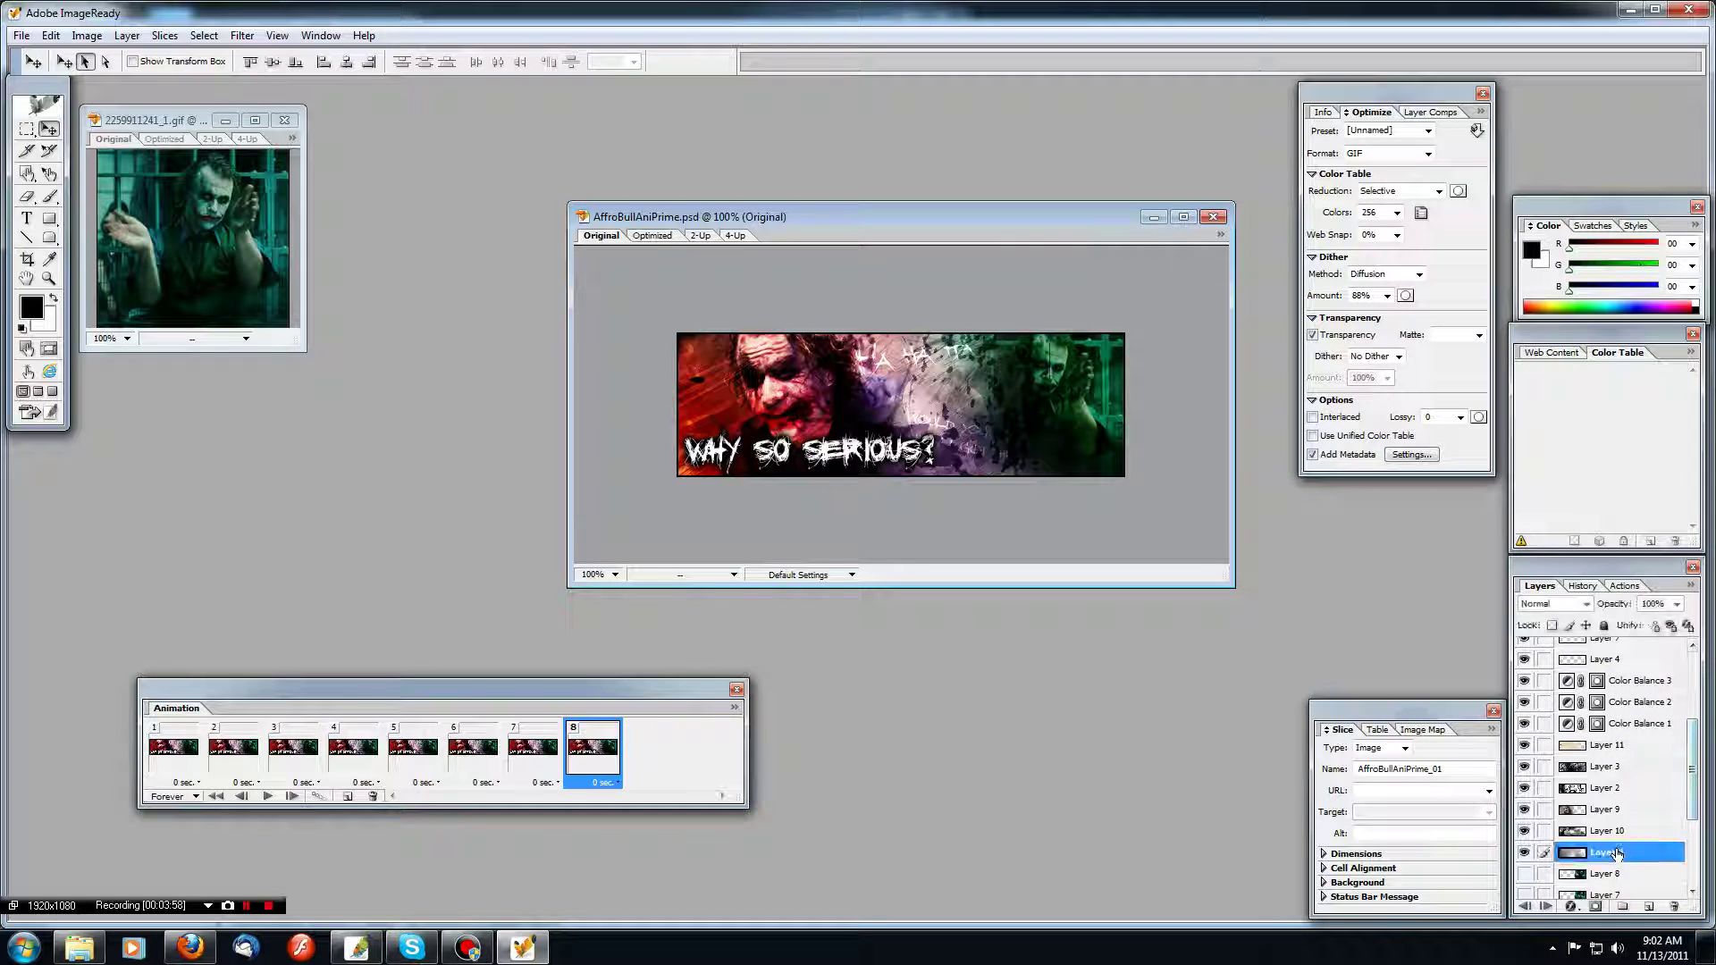
click(1604, 626)
click(1596, 831)
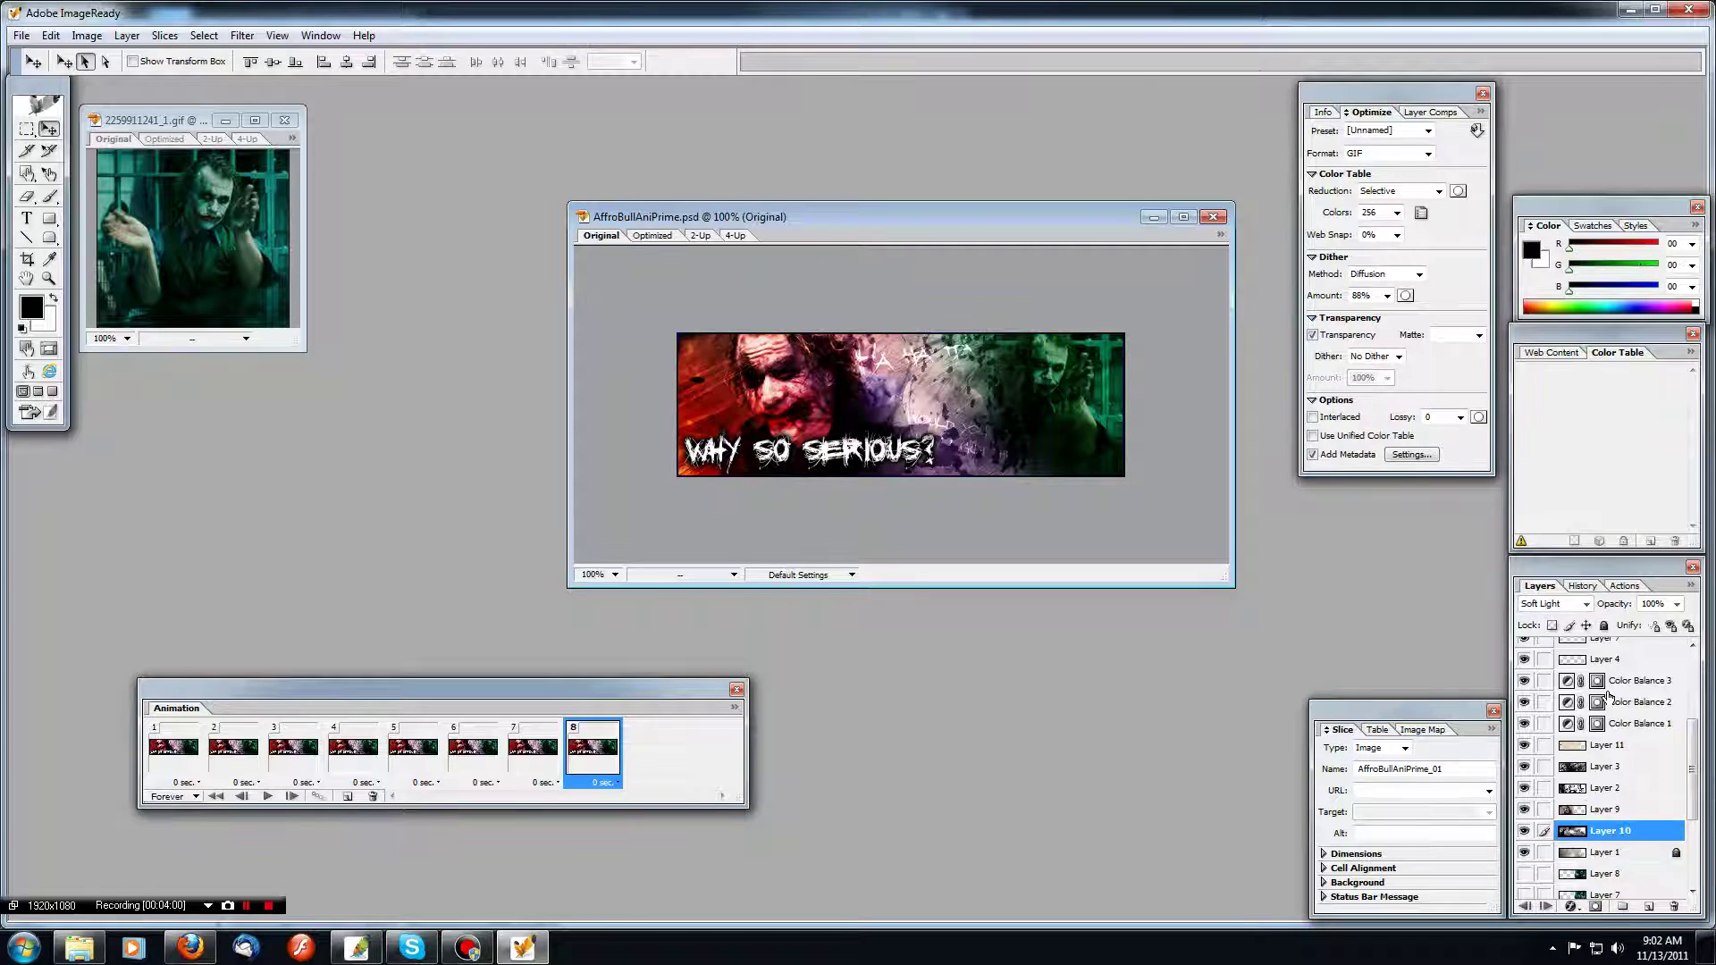
click(1603, 626)
Try to move the Joker GIF artwork on the banner canvas.
click(1604, 811)
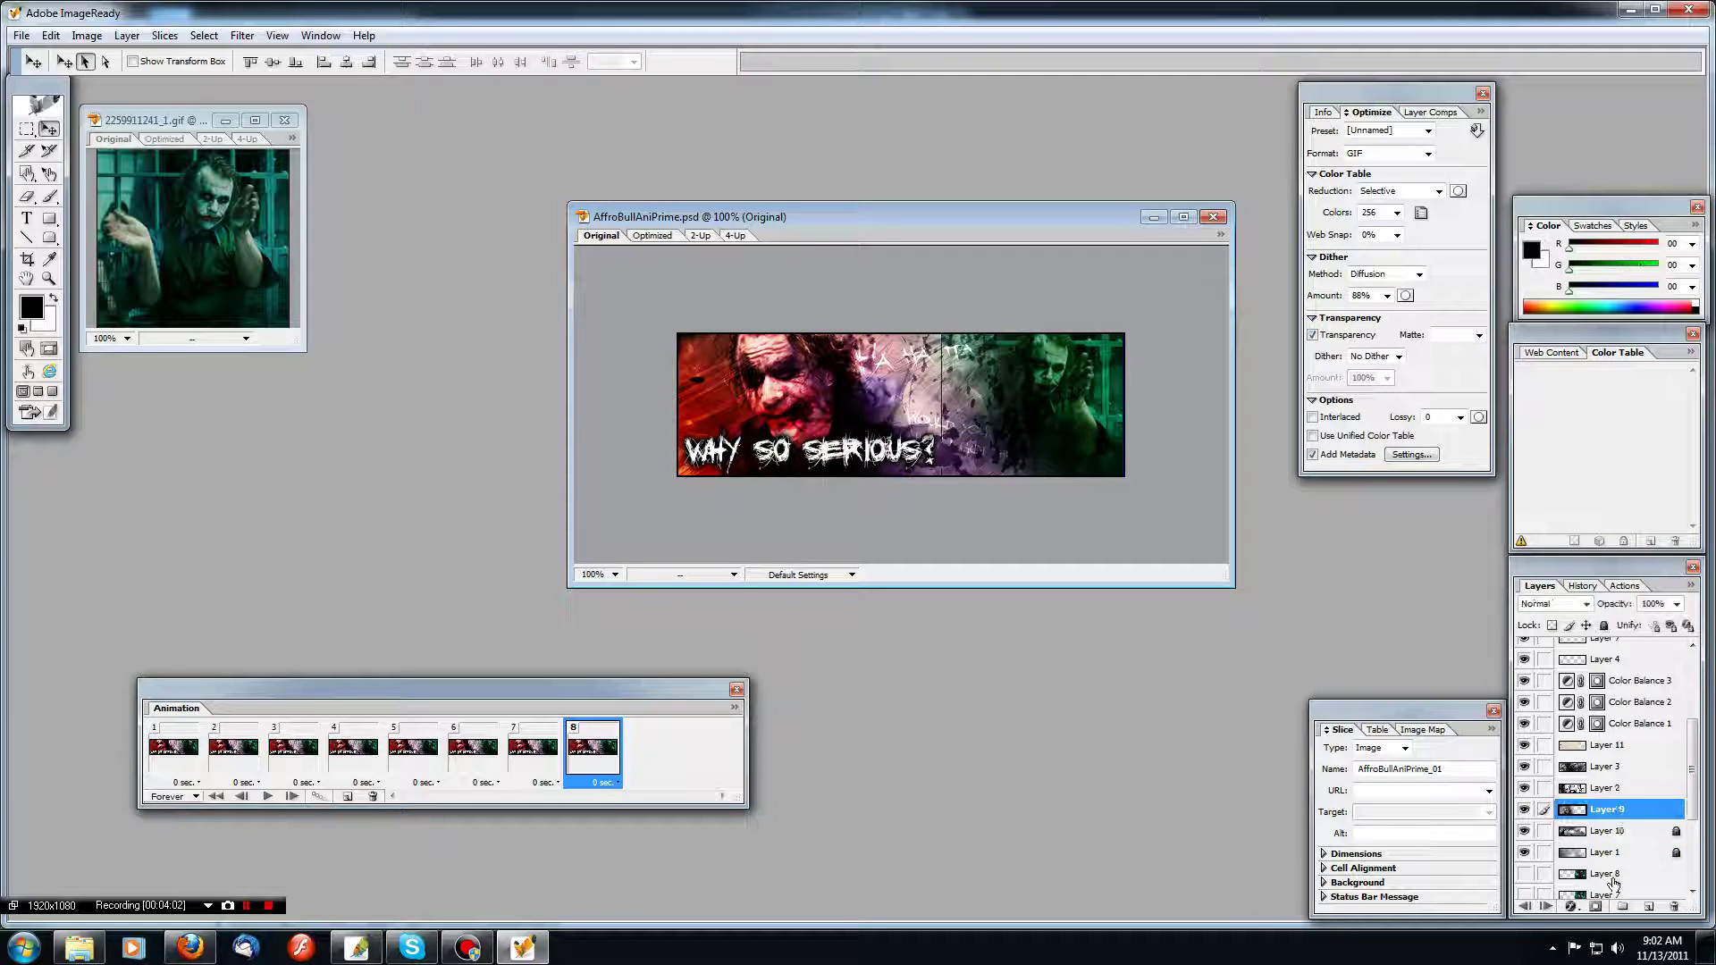
click(1614, 876)
key(ctrl+shift+bracketright)
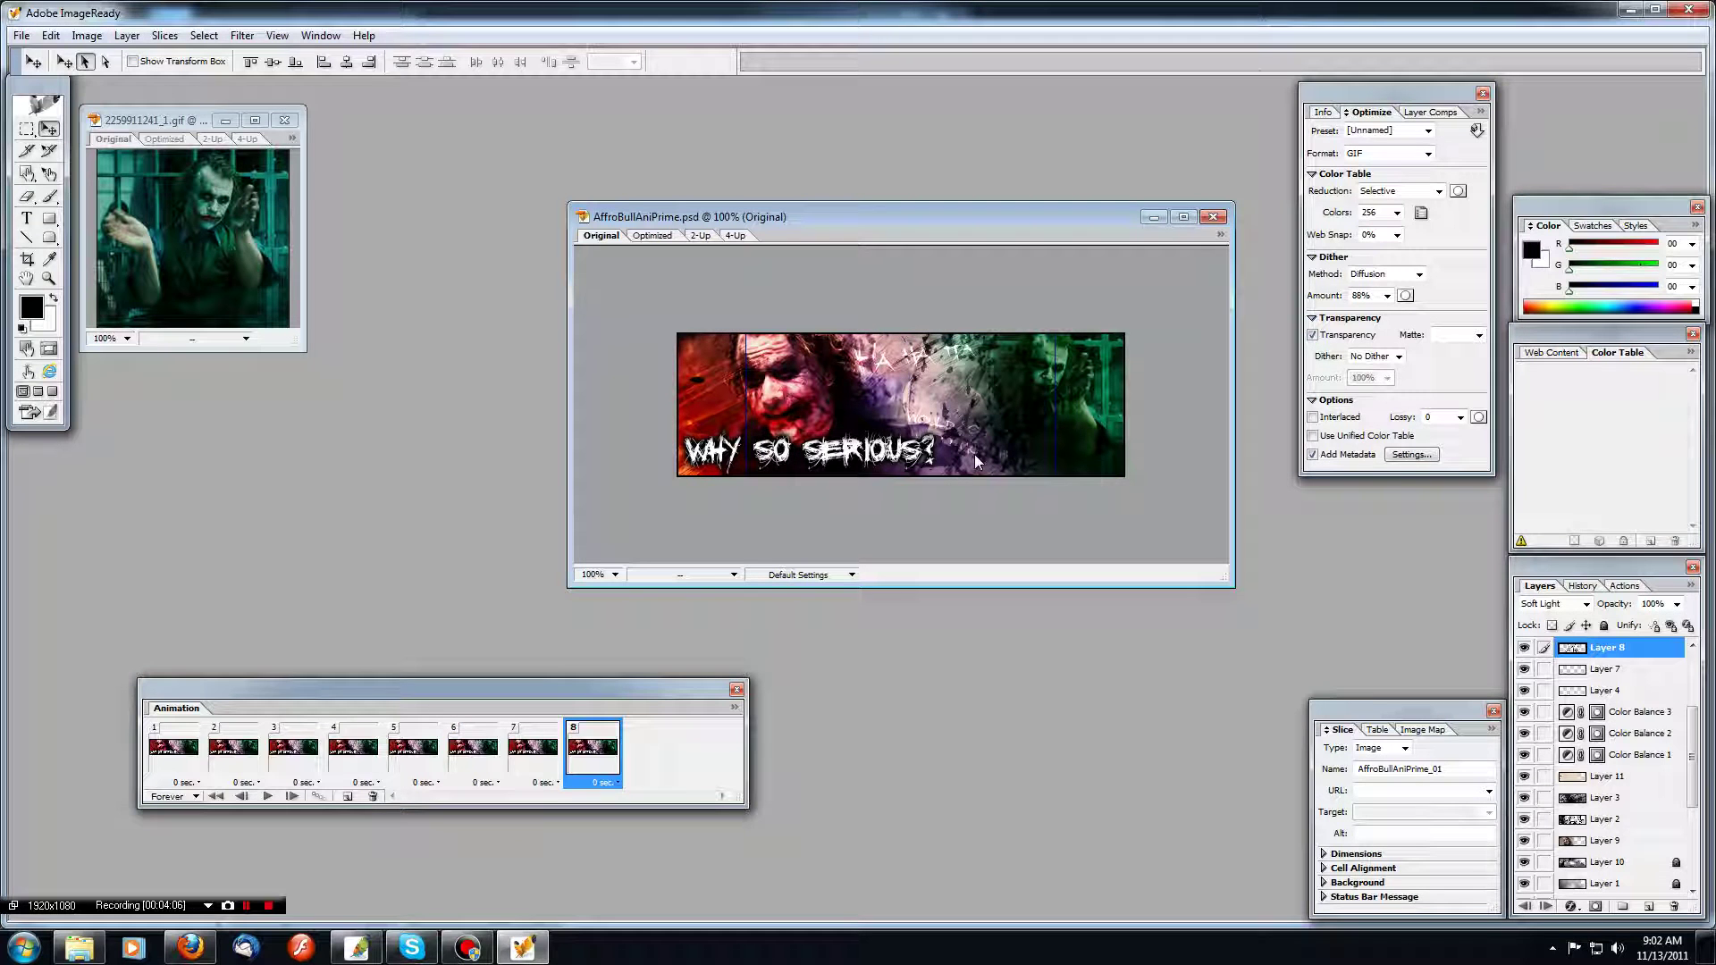
drag(974, 454, 988, 453)
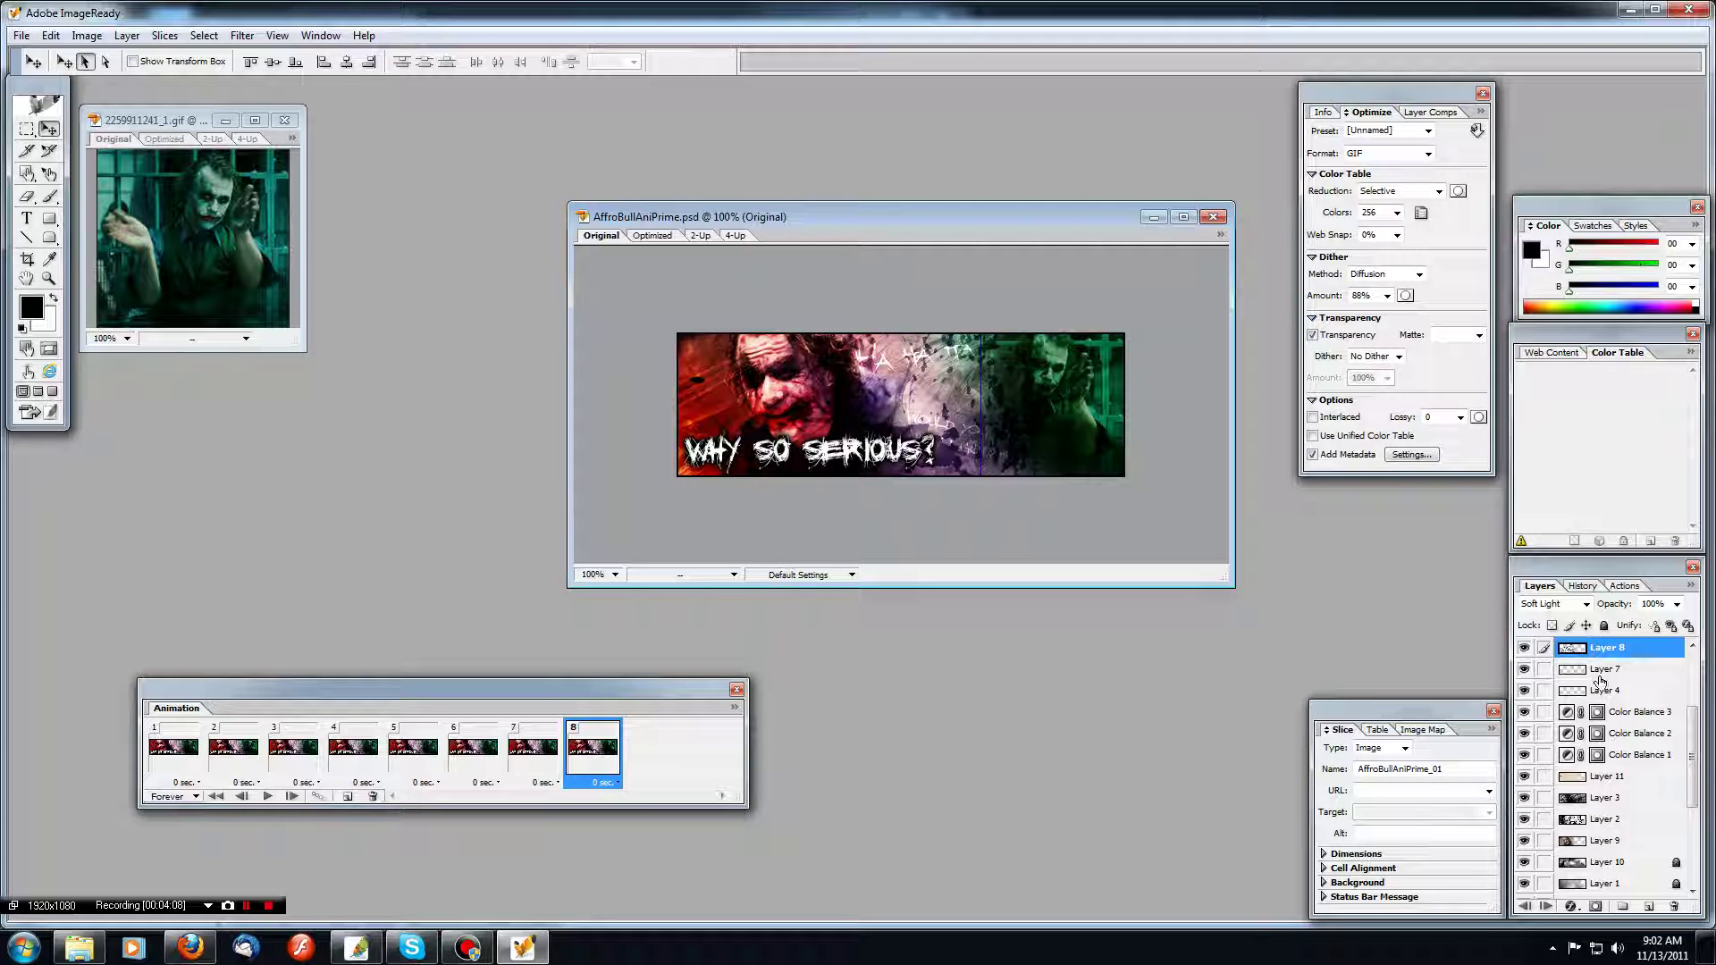
Lock the banner's Layer 9, Layer 2, Layer 3 and Layer 11.
drag(1696, 720, 1697, 746)
click(1608, 773)
click(1603, 625)
key(alt+bracketright)
click(1603, 626)
key(alt+bracketright)
click(1605, 625)
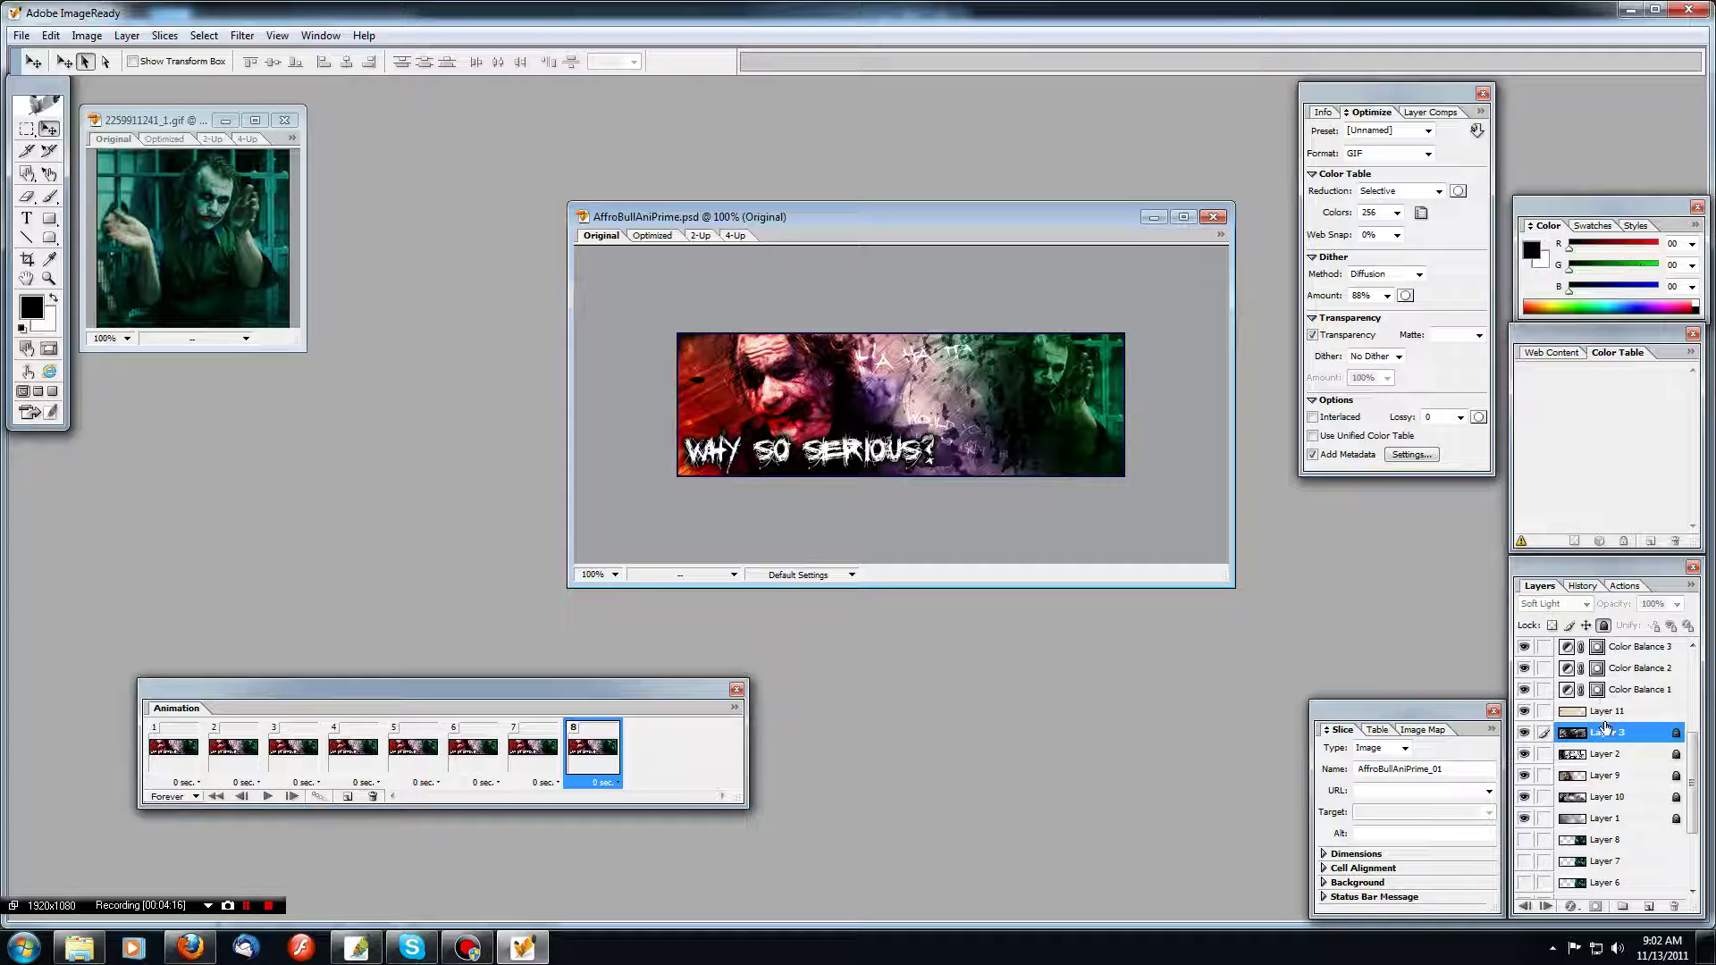
key(alt+bracketright)
click(1604, 626)
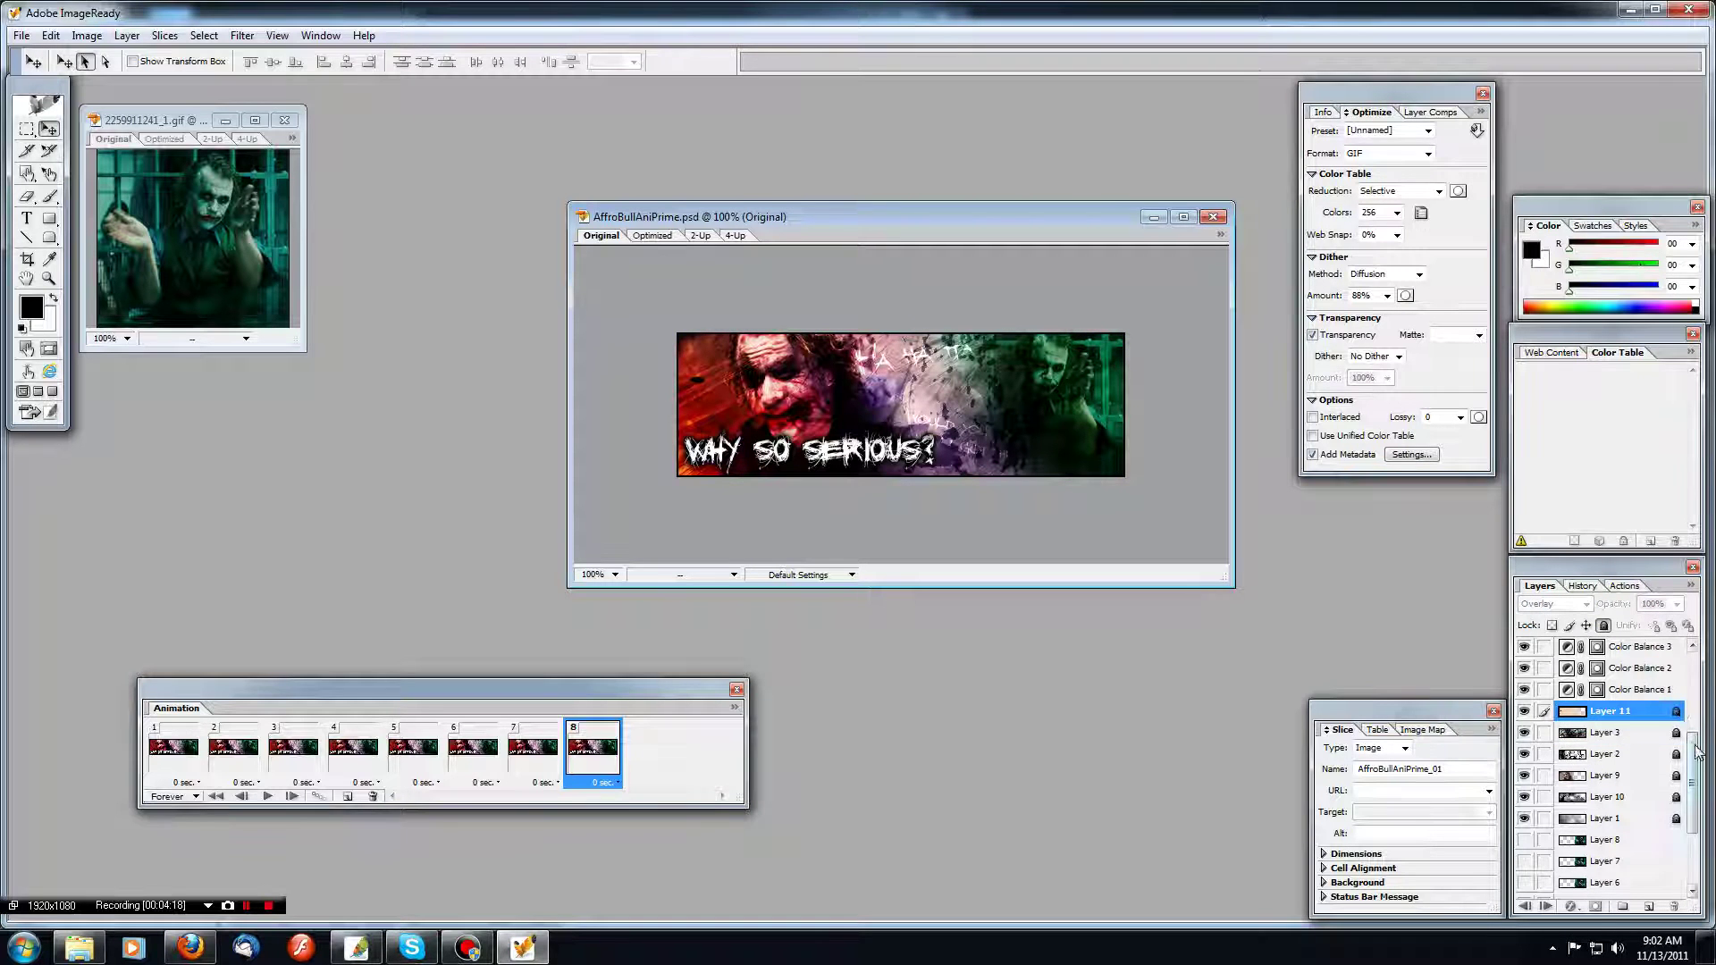
Lock the Color Balance 1, Color Balance 2 and Color Balance 3 adjustment layers.
drag(1696, 747, 1699, 689)
click(1629, 847)
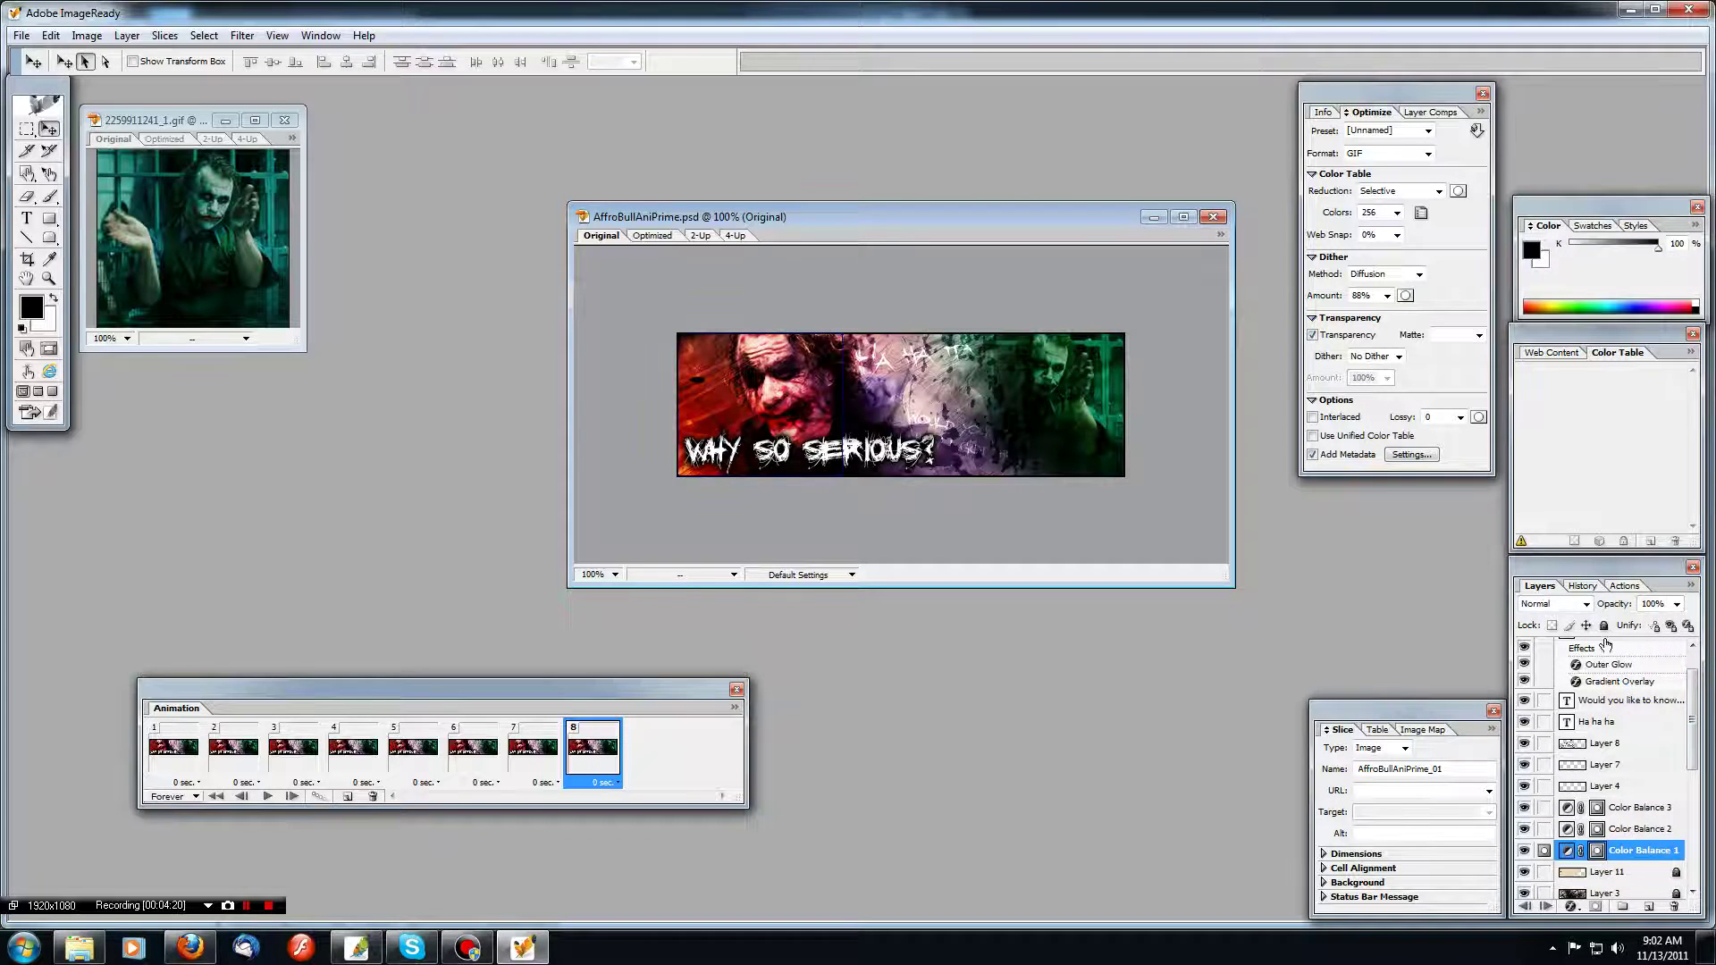
click(1628, 829)
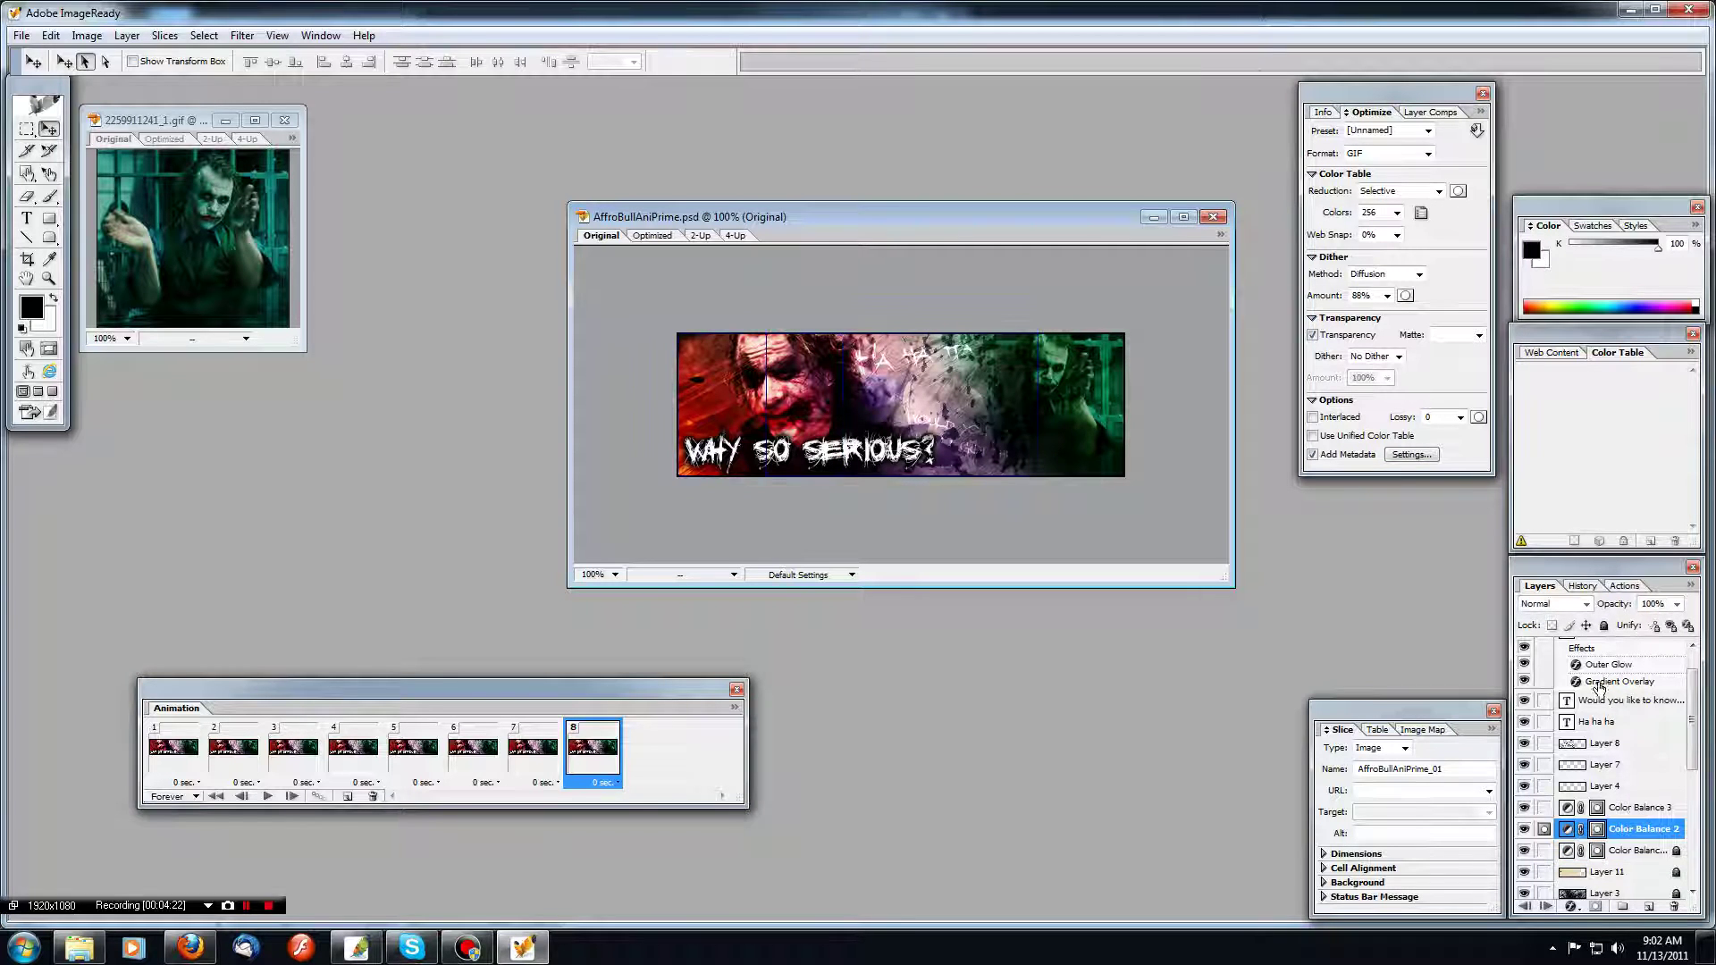
click(1603, 626)
click(1620, 809)
click(1604, 626)
Lock the banner's Layer 4, Layer 7 and Layer 8 above the Color Balance layers.
click(1609, 786)
click(1609, 627)
click(1607, 764)
click(1606, 629)
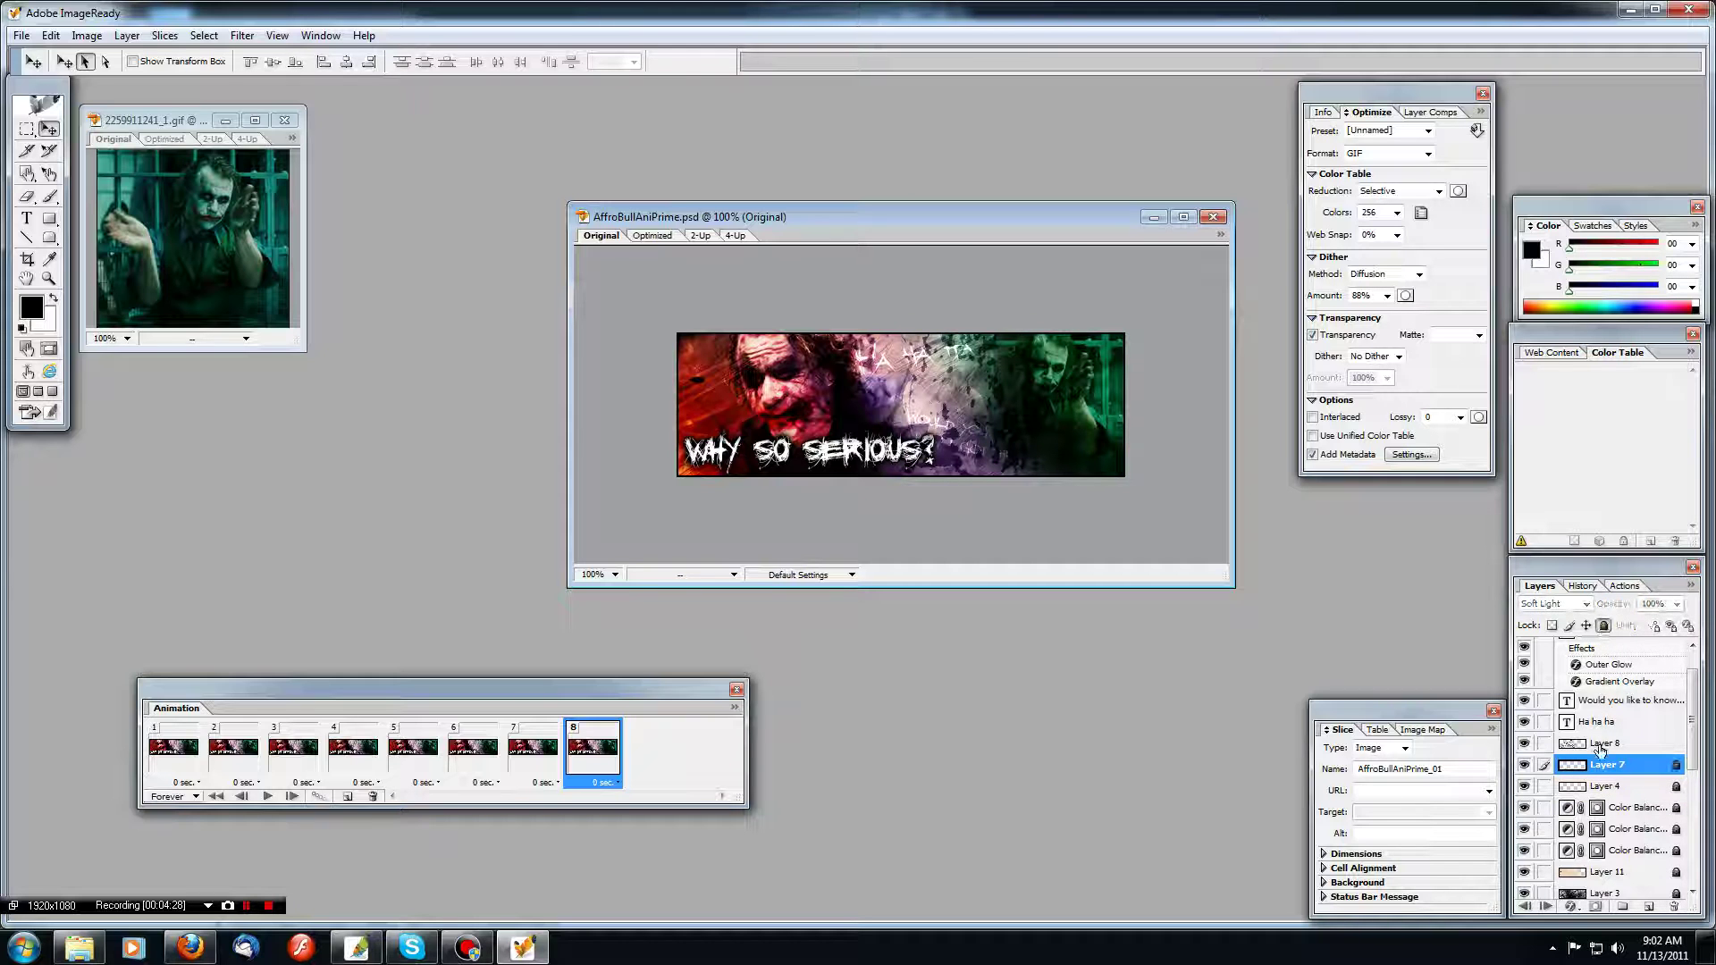
click(1602, 743)
click(1604, 626)
Lock the three text layers: Ha ha ha, Would you like to know, and Why so serious.
click(1606, 722)
click(1603, 626)
click(1606, 700)
click(1603, 626)
scroll(1696, 720, up, 2)
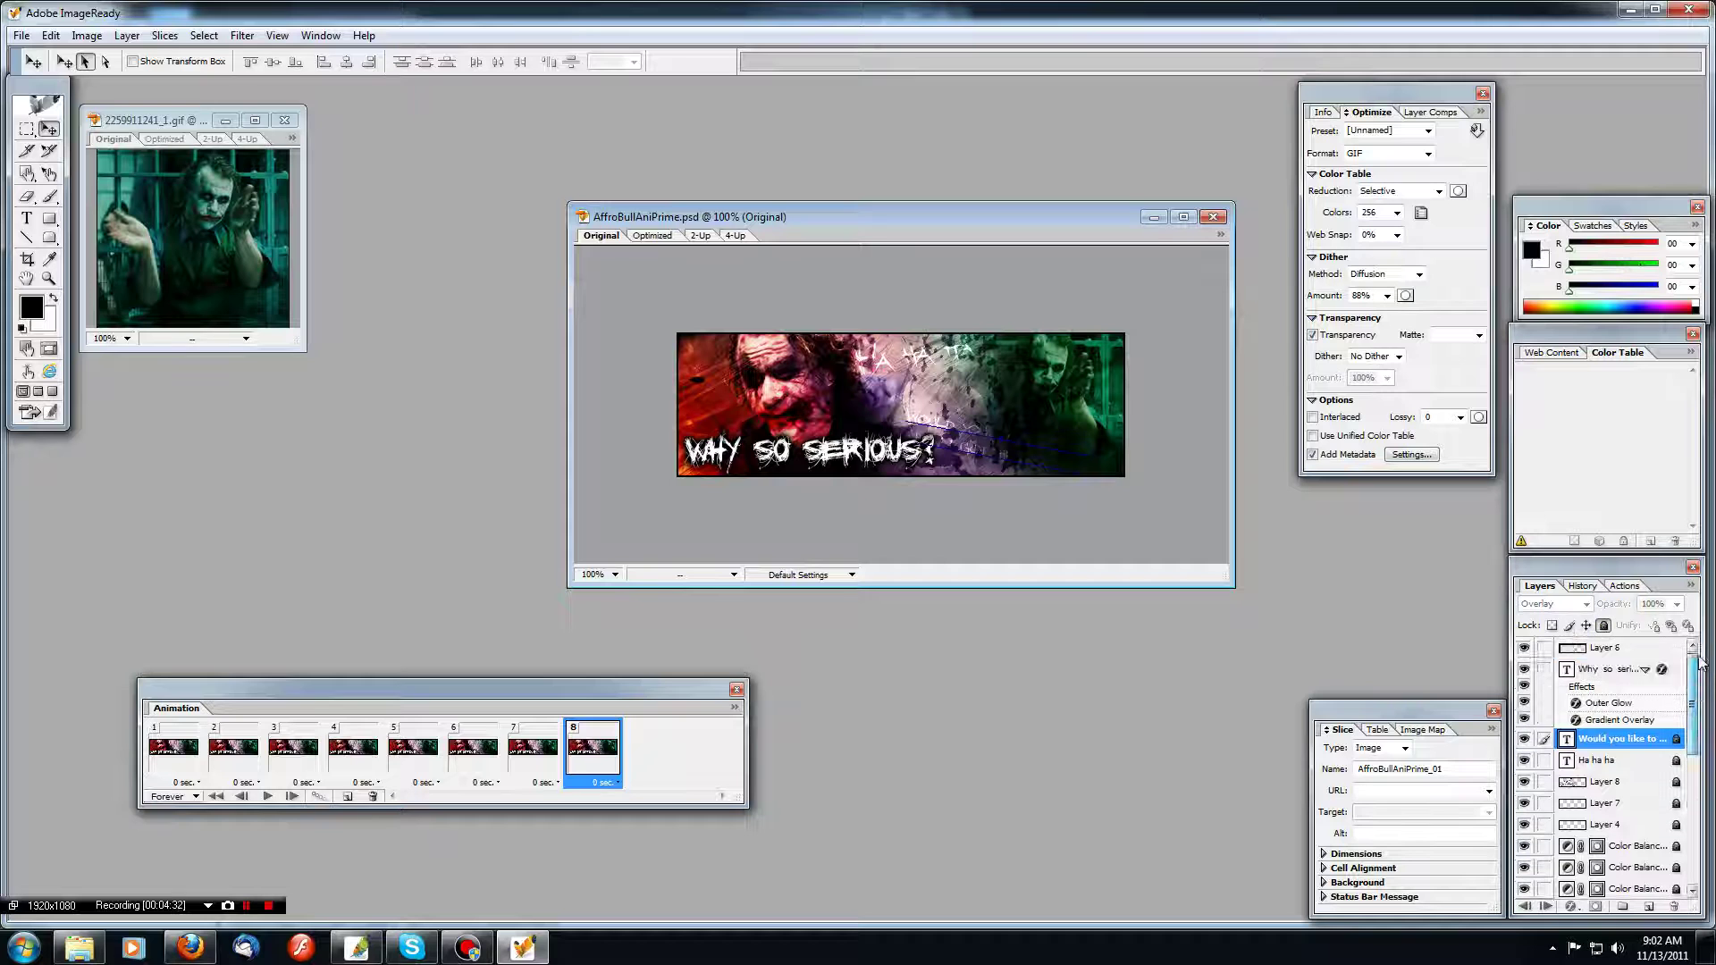
click(1609, 669)
click(1604, 625)
In animation frame 2, hide the copied GIF's Layer 1 and show its Layer 2 instead.
drag(1693, 680, 1709, 821)
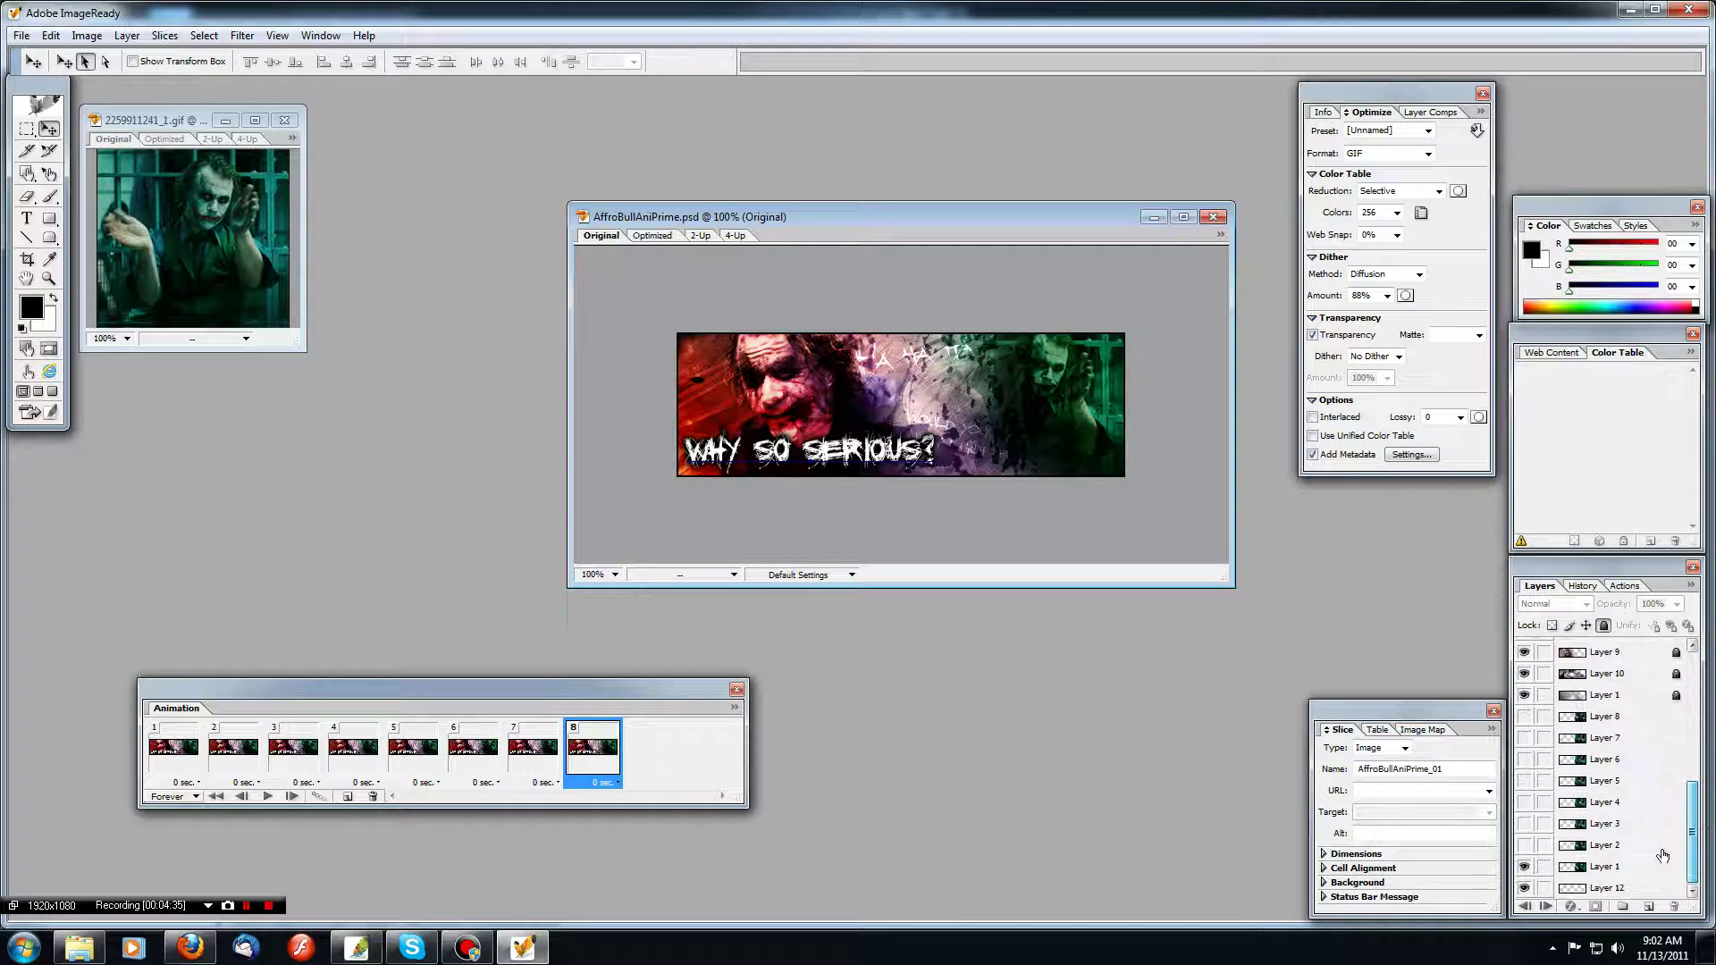
click(1606, 867)
click(163, 761)
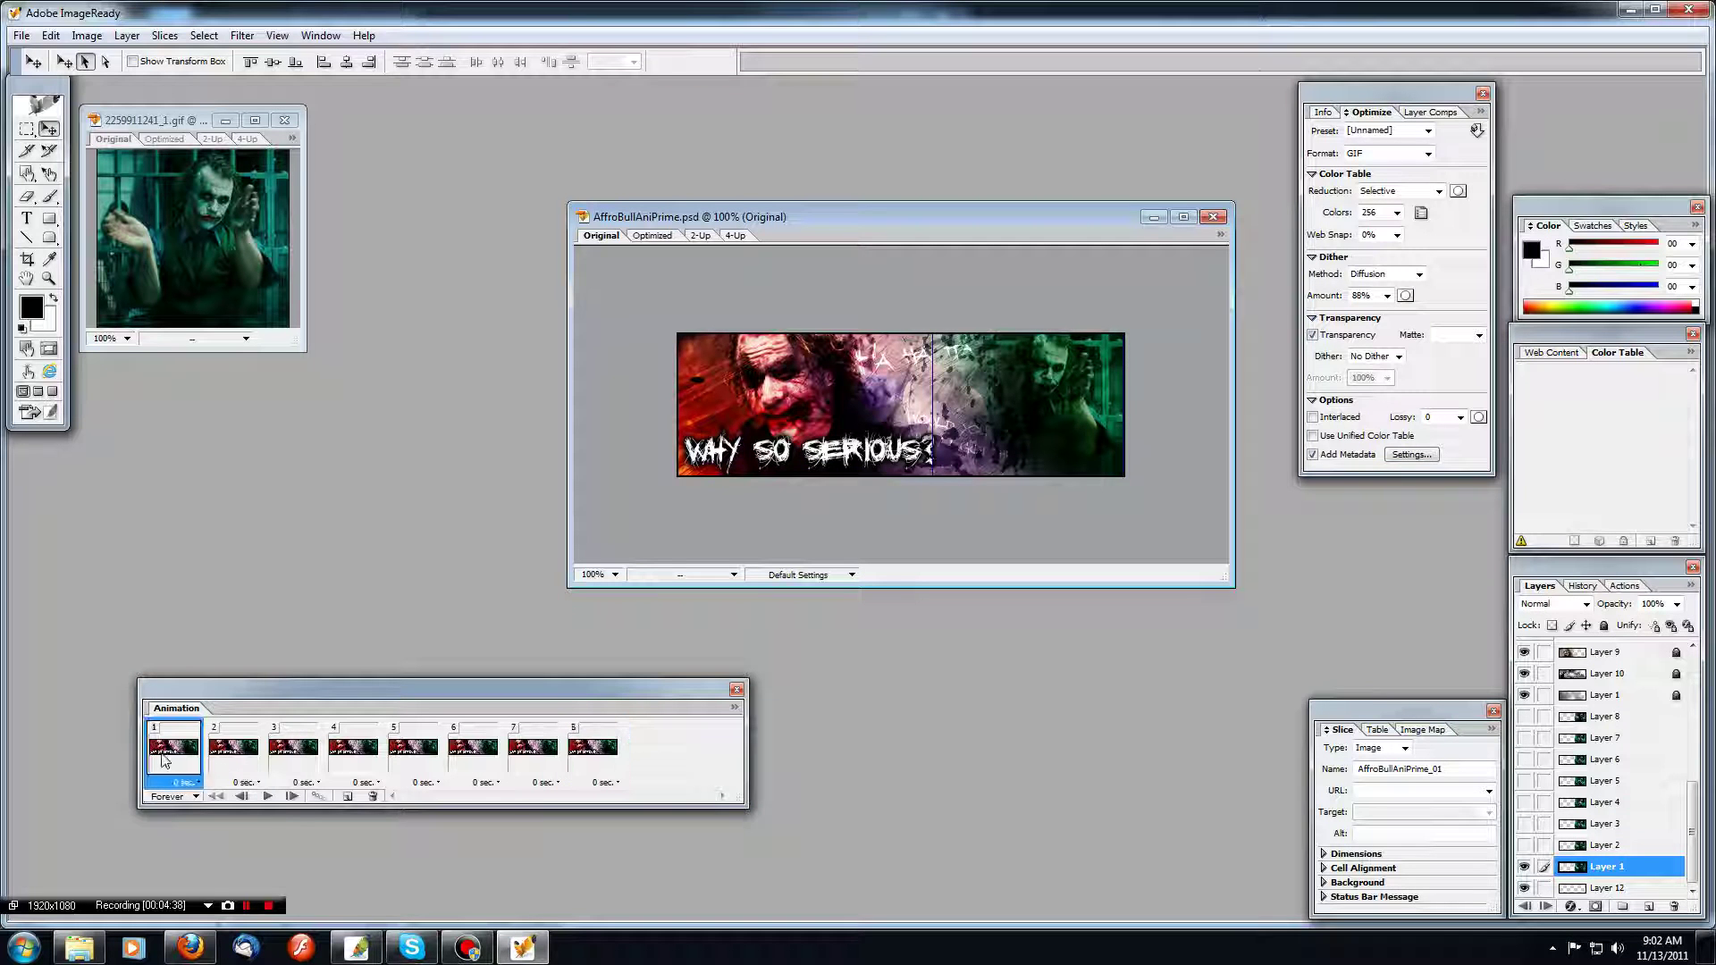
click(236, 753)
click(1524, 866)
click(1524, 845)
click(1609, 845)
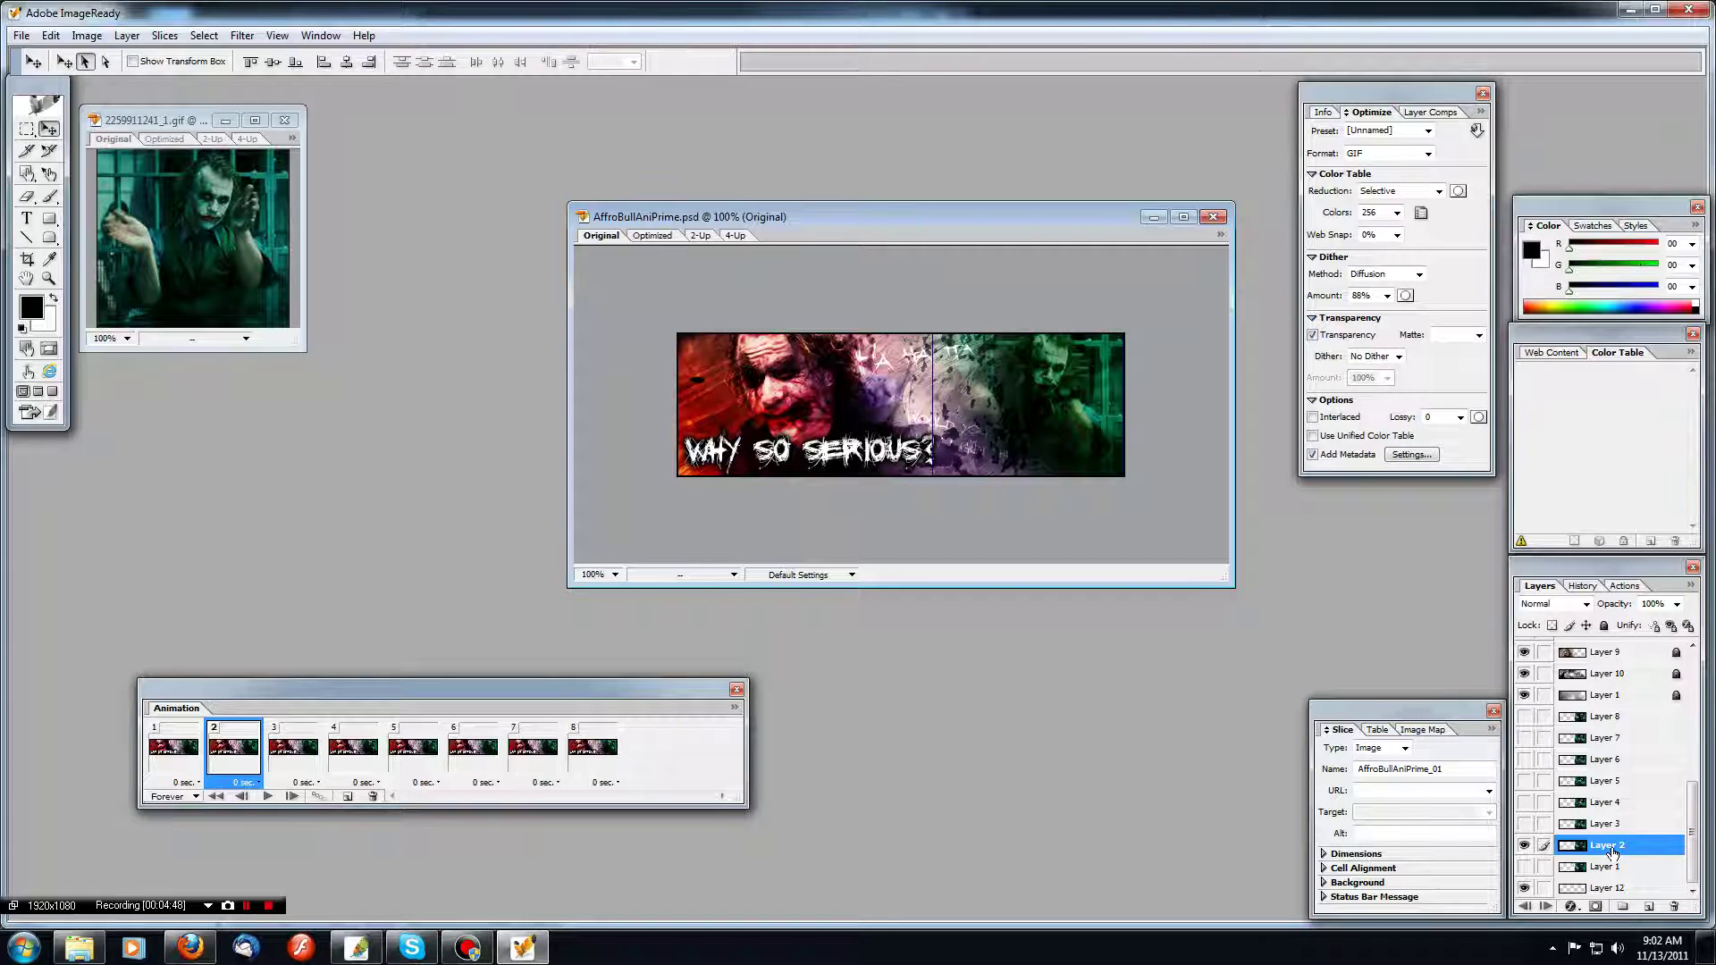
Show the GIF's Layer 3 in frame 3, and show Layer 4 in place of Layer 1 in frame 4.
click(309, 764)
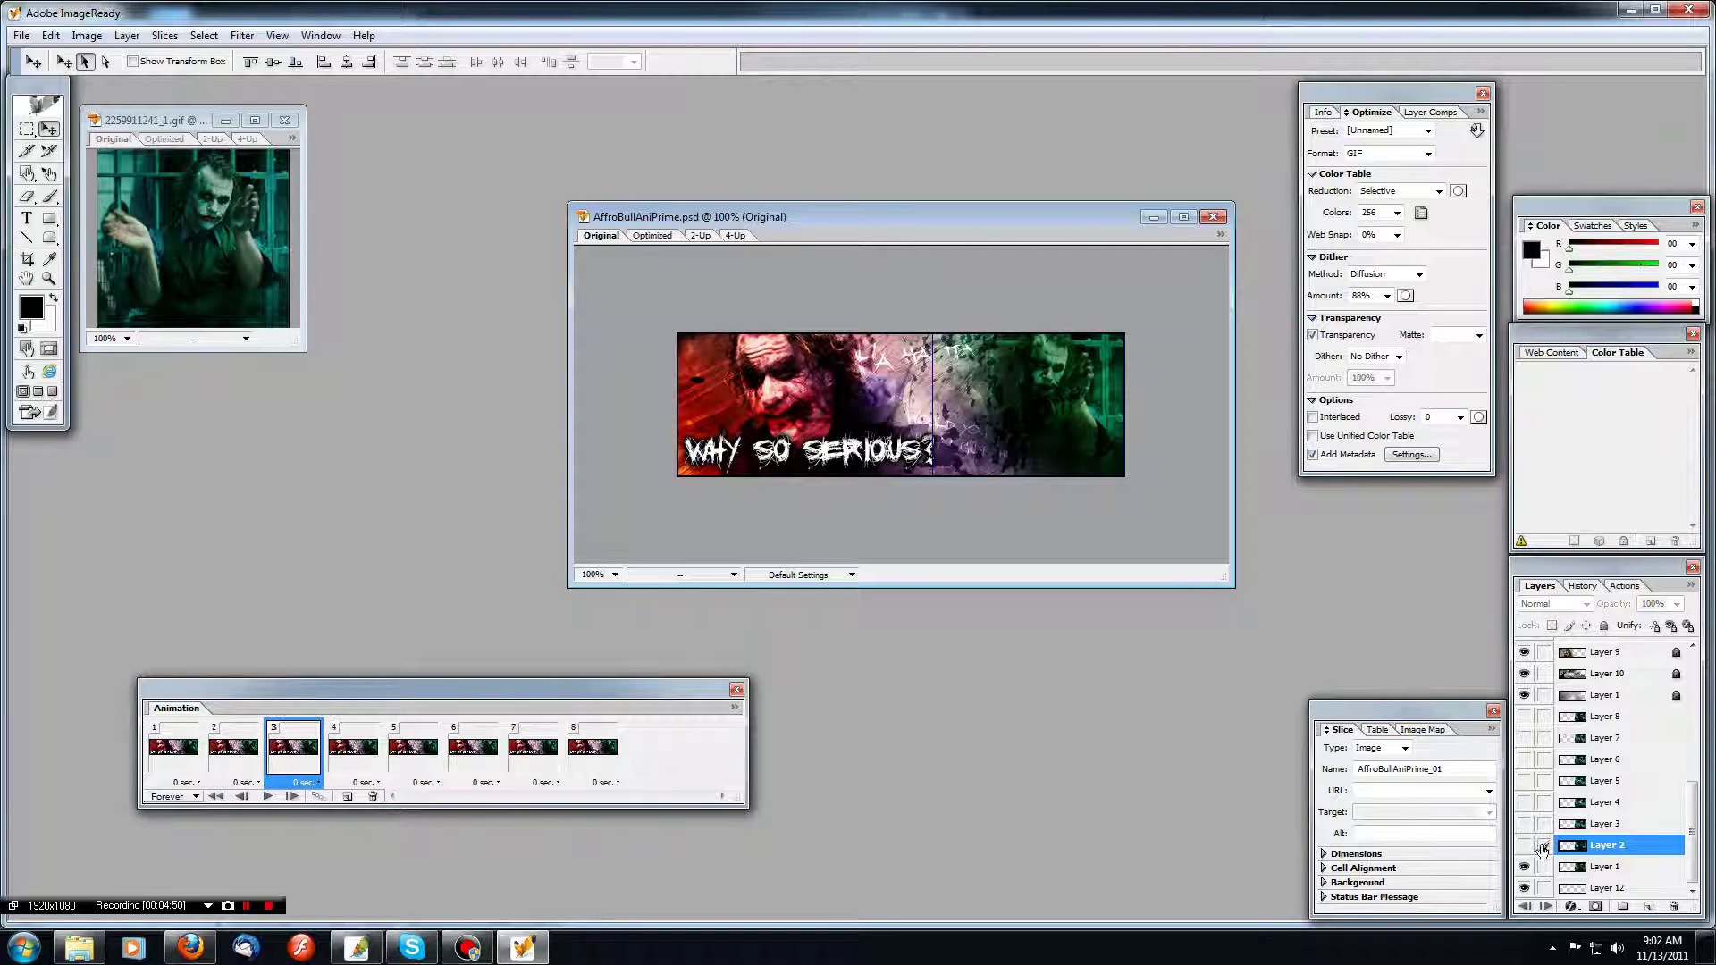
click(1523, 823)
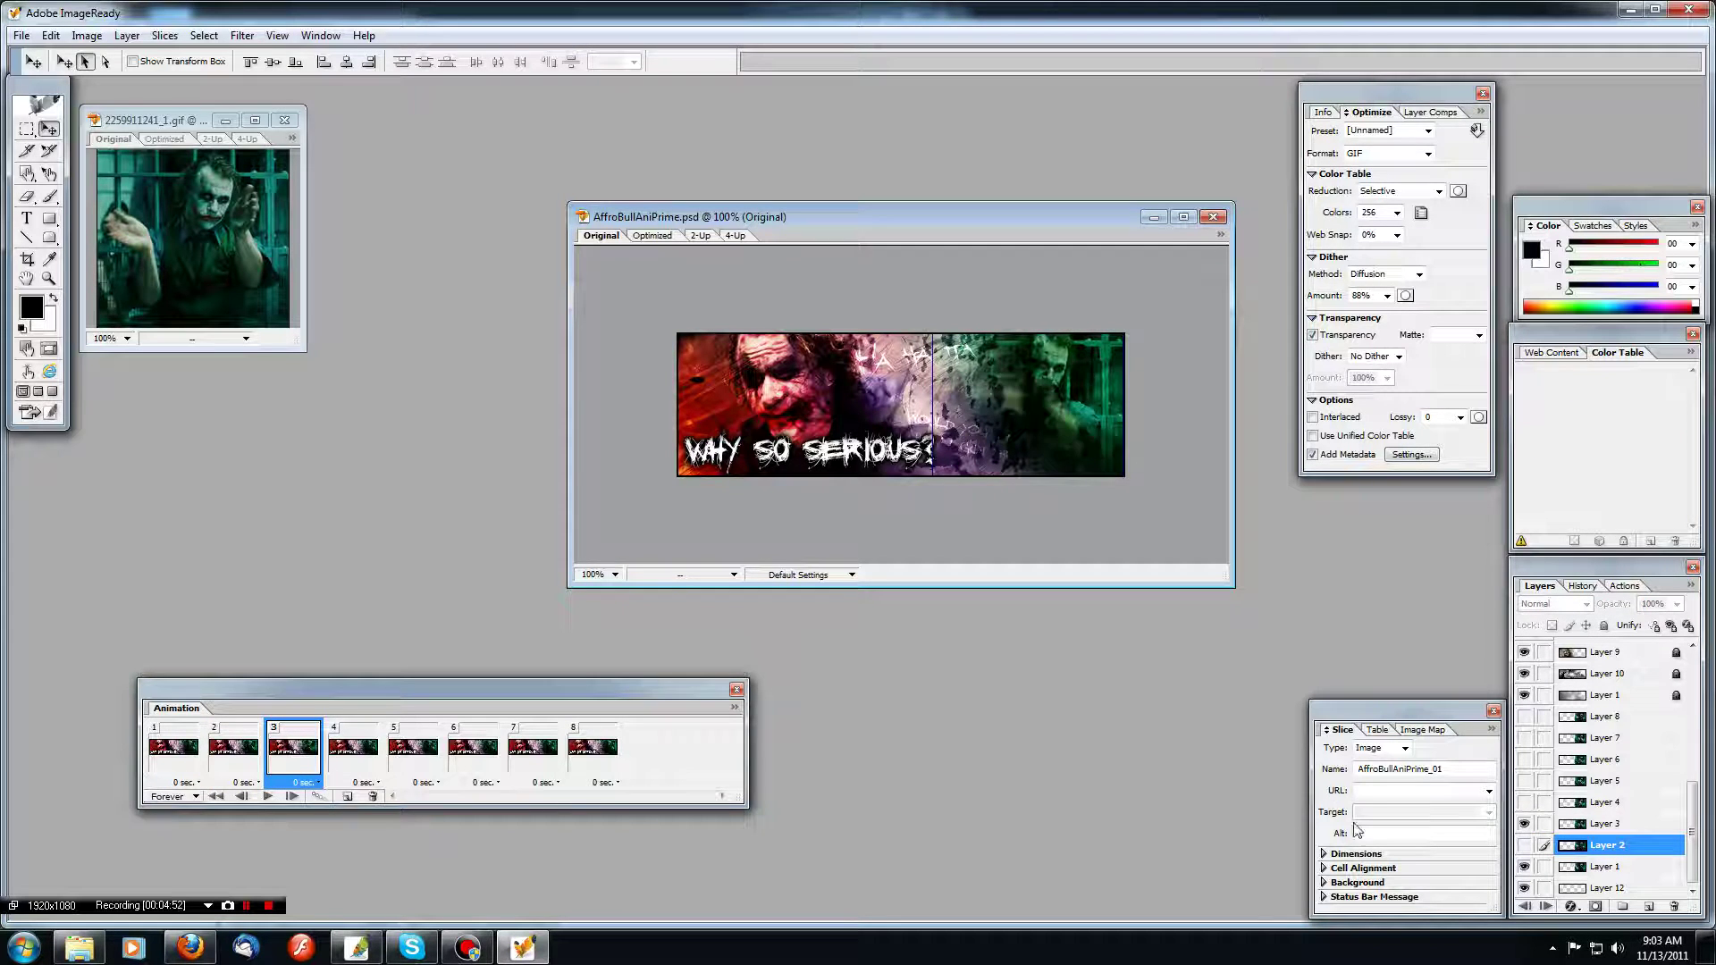
click(349, 758)
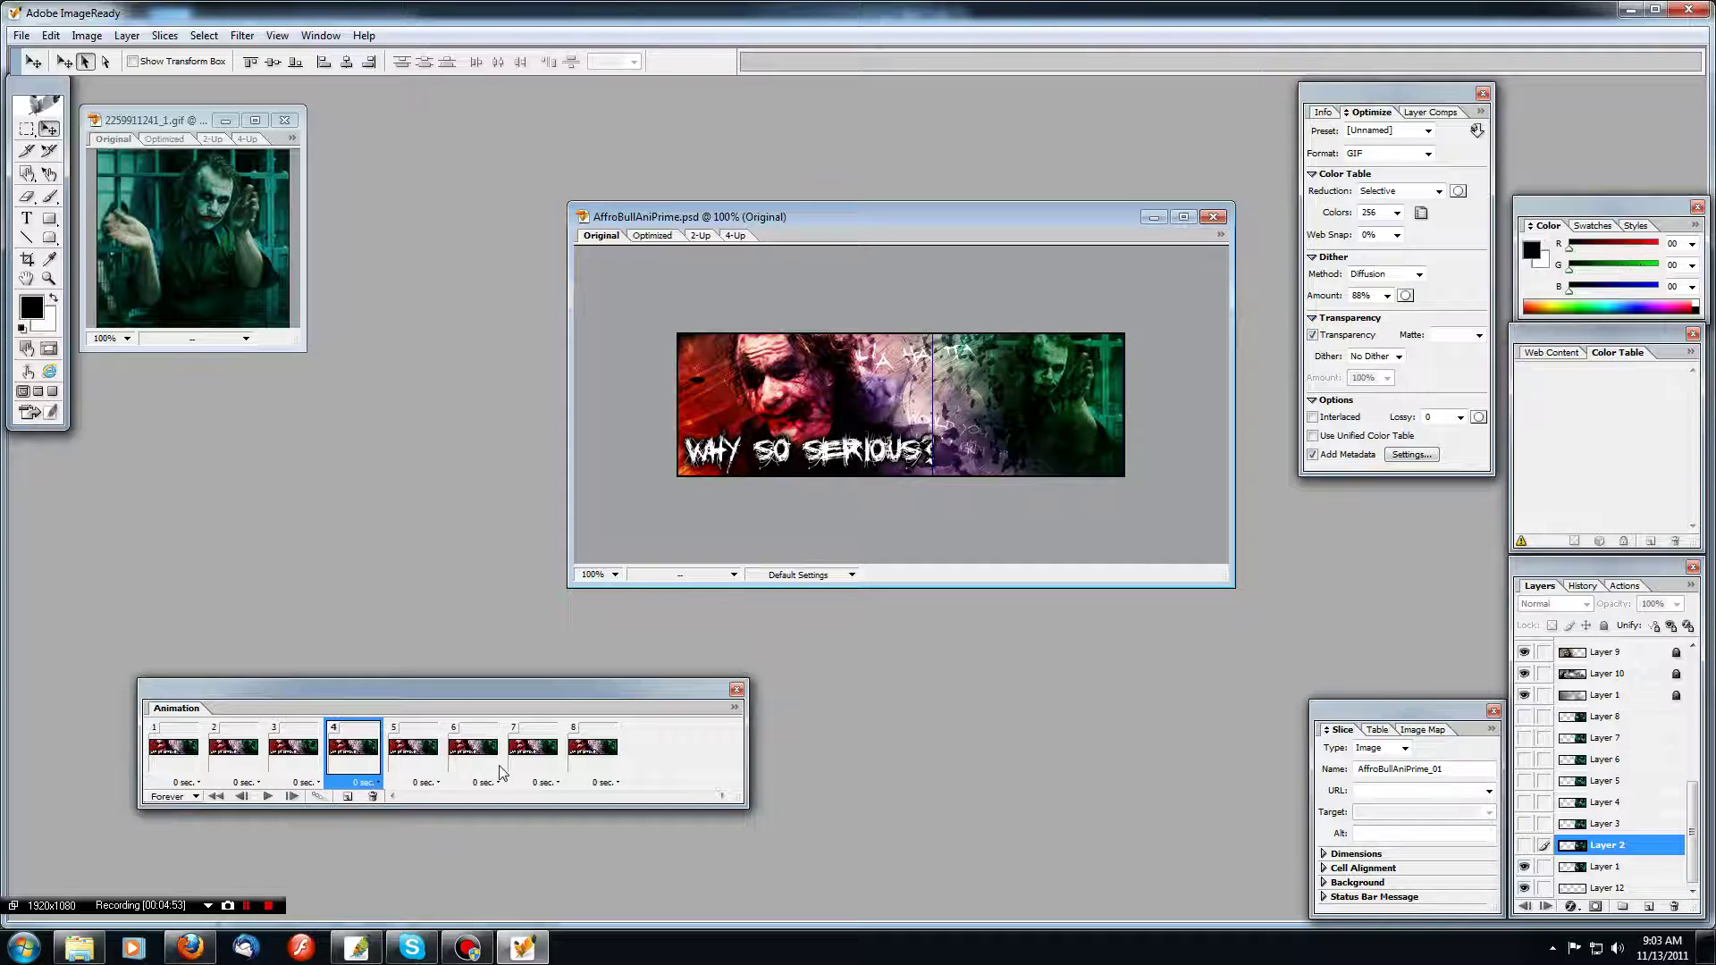
click(1524, 867)
click(1524, 801)
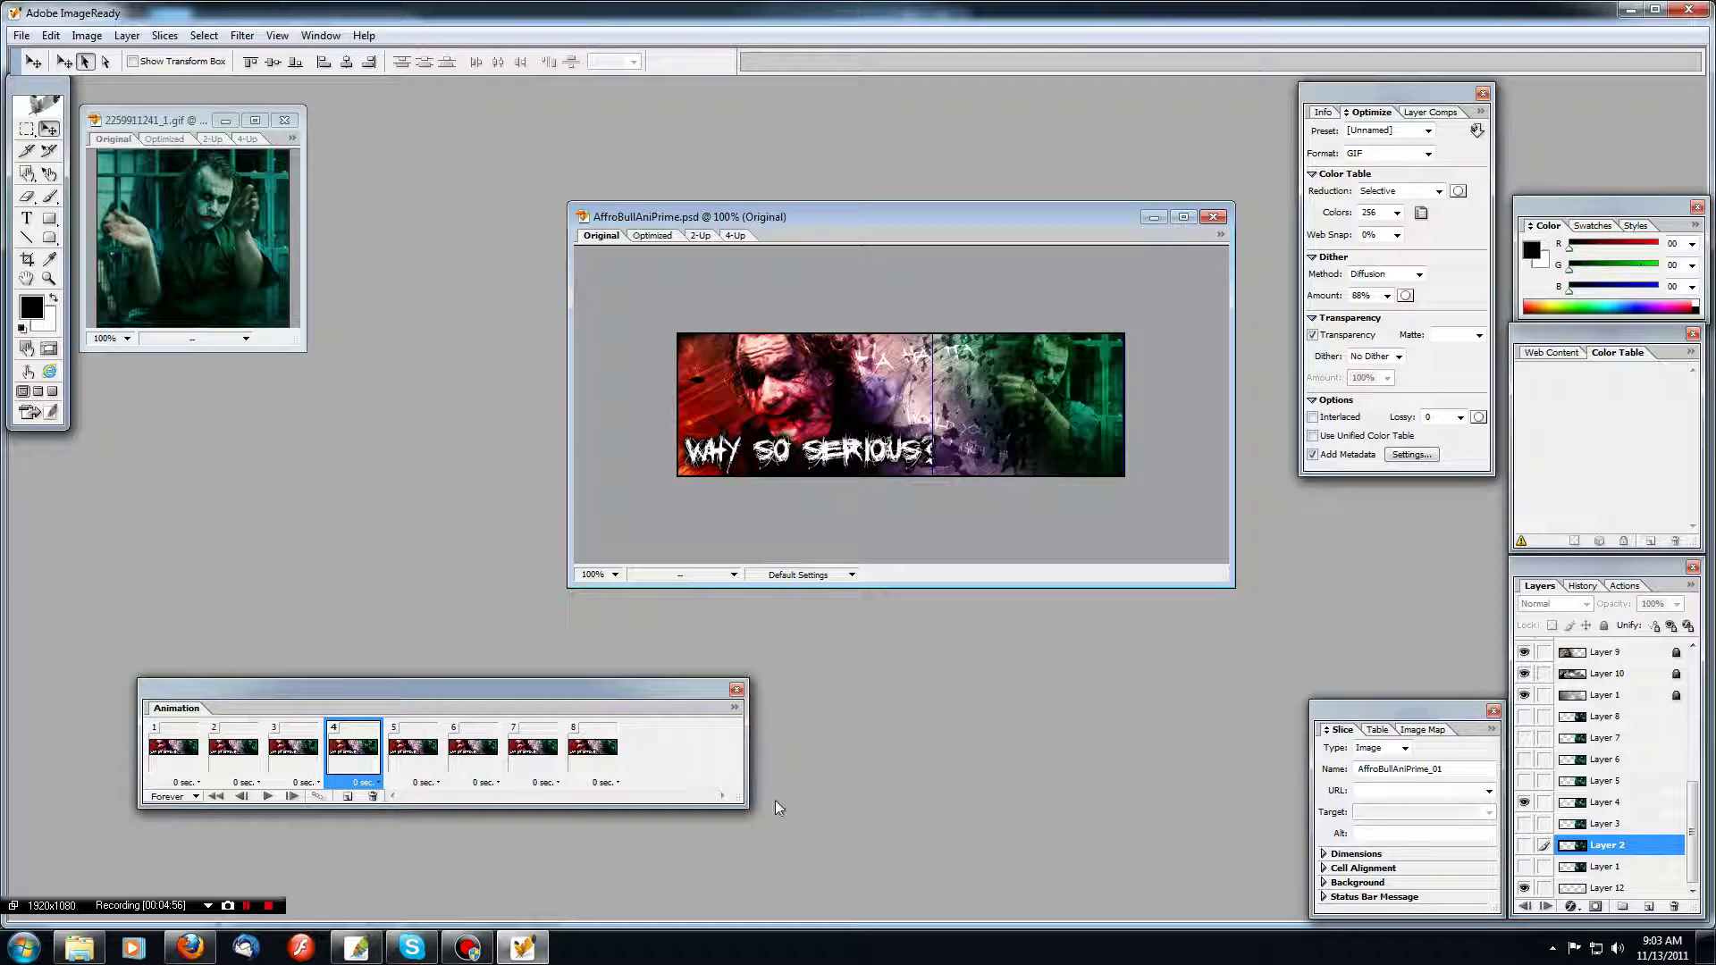
Show the GIF's Layer 5 in frame 5 and Layer 6 in frame 6, hiding Layer 1 in both.
click(396, 761)
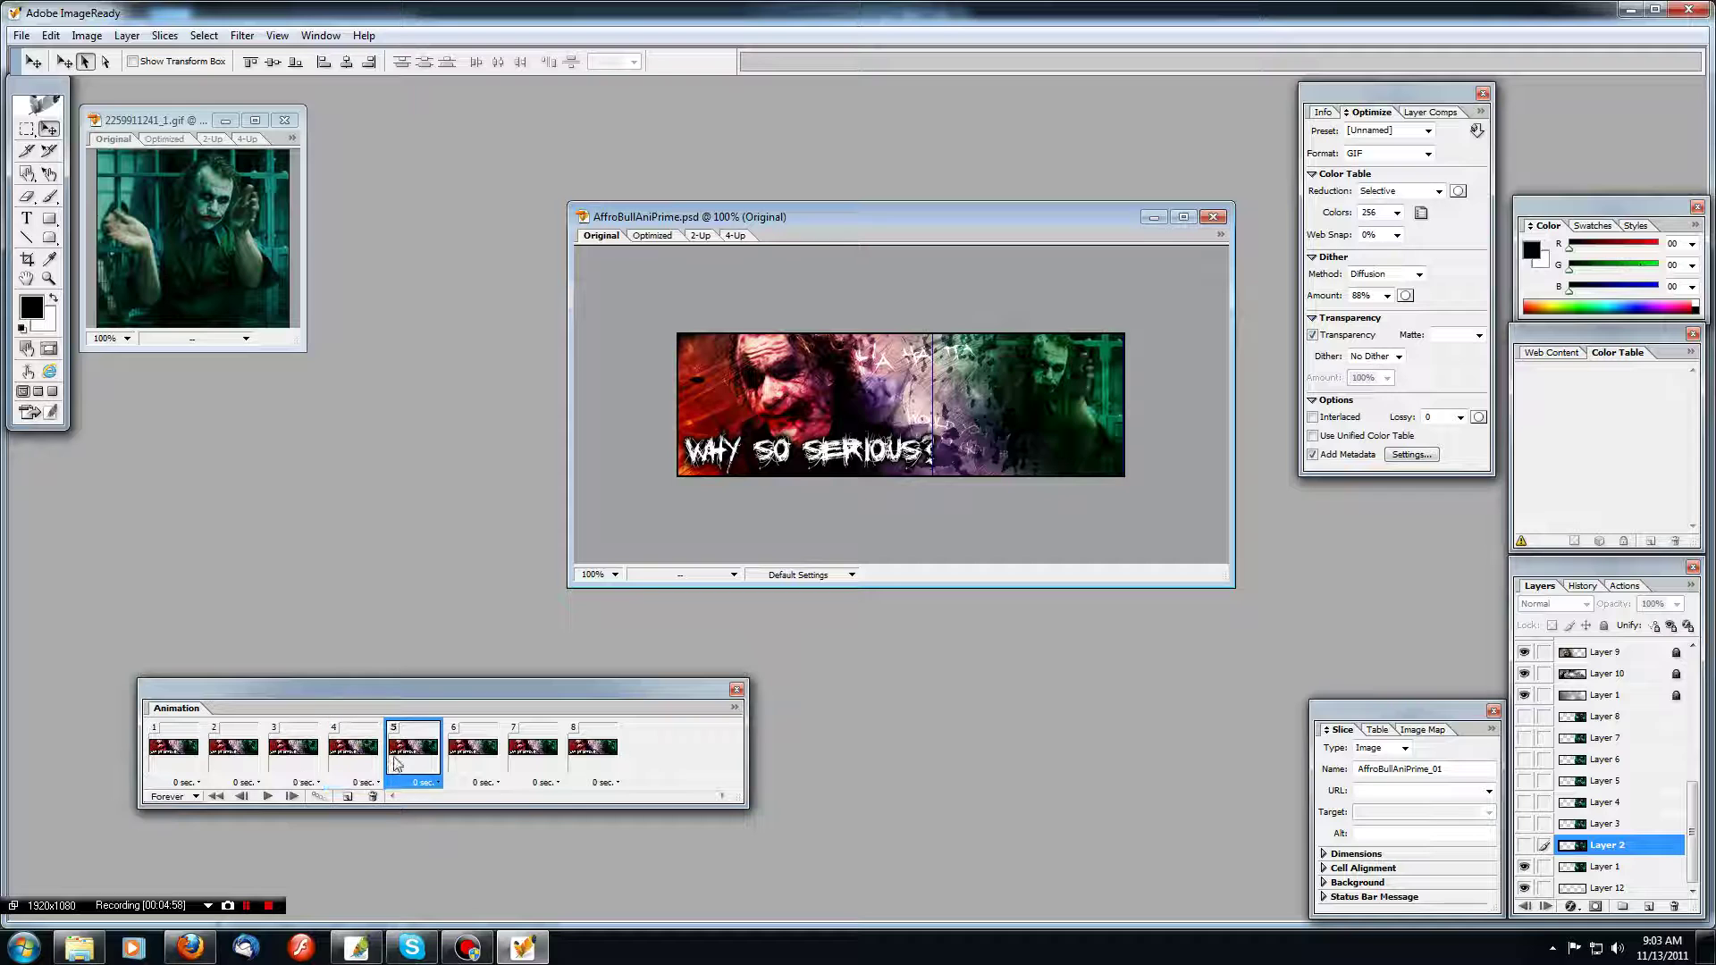
click(1524, 781)
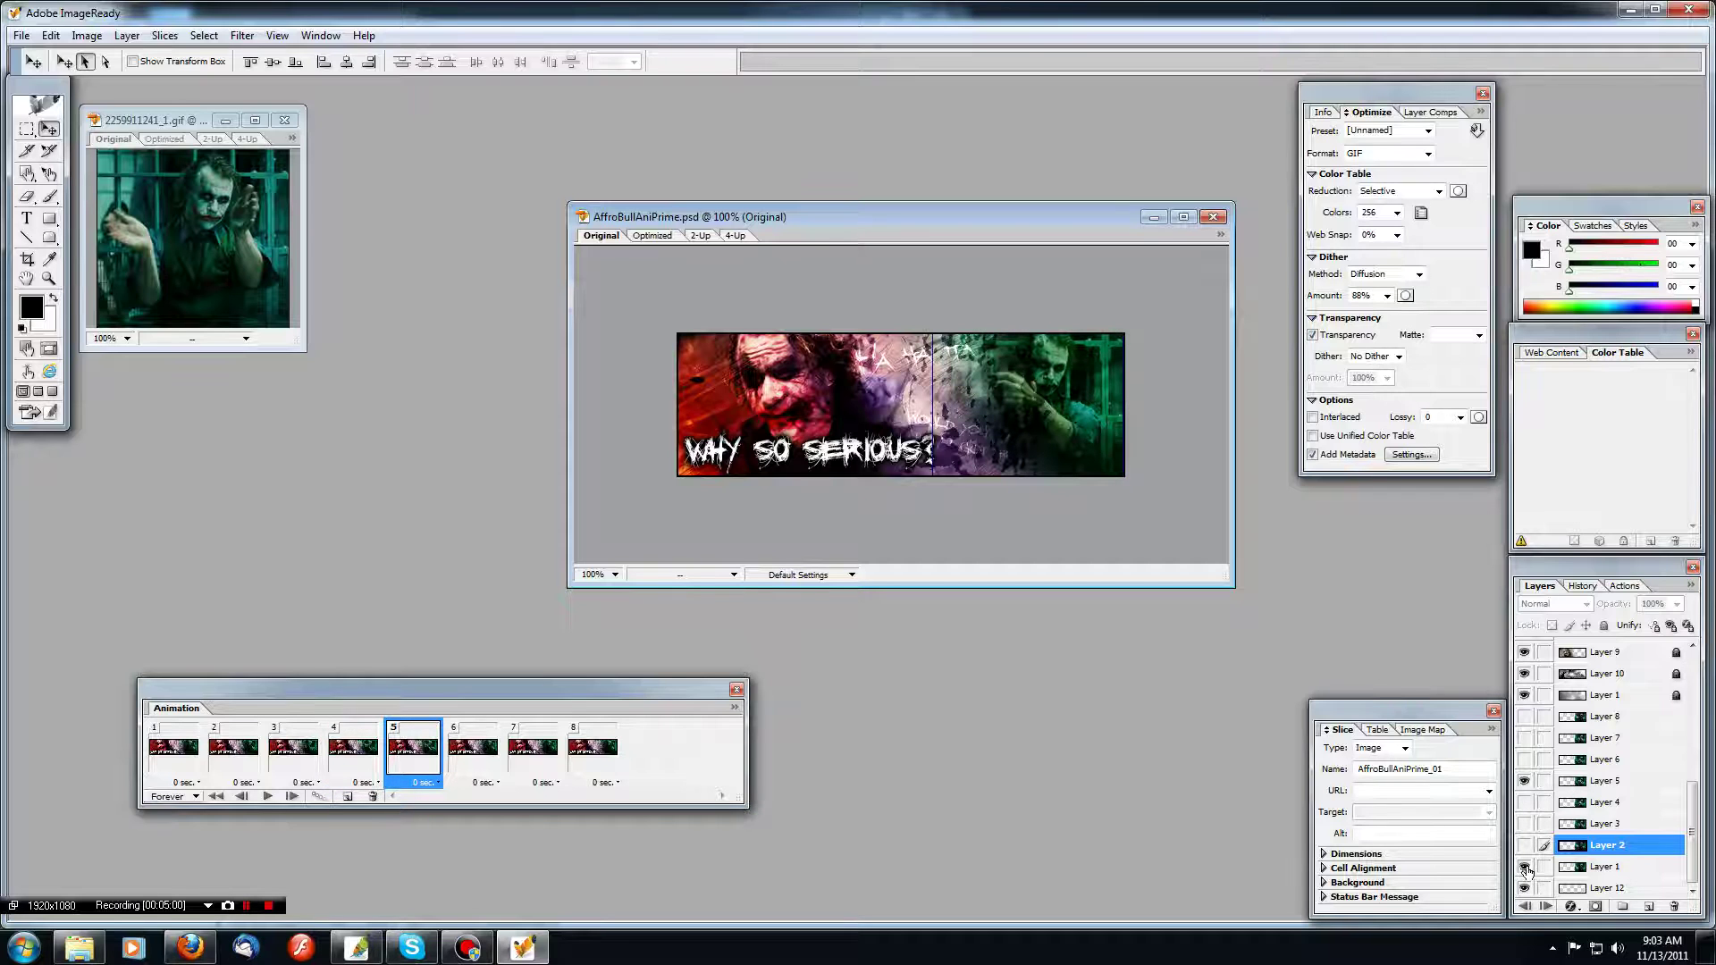
click(475, 752)
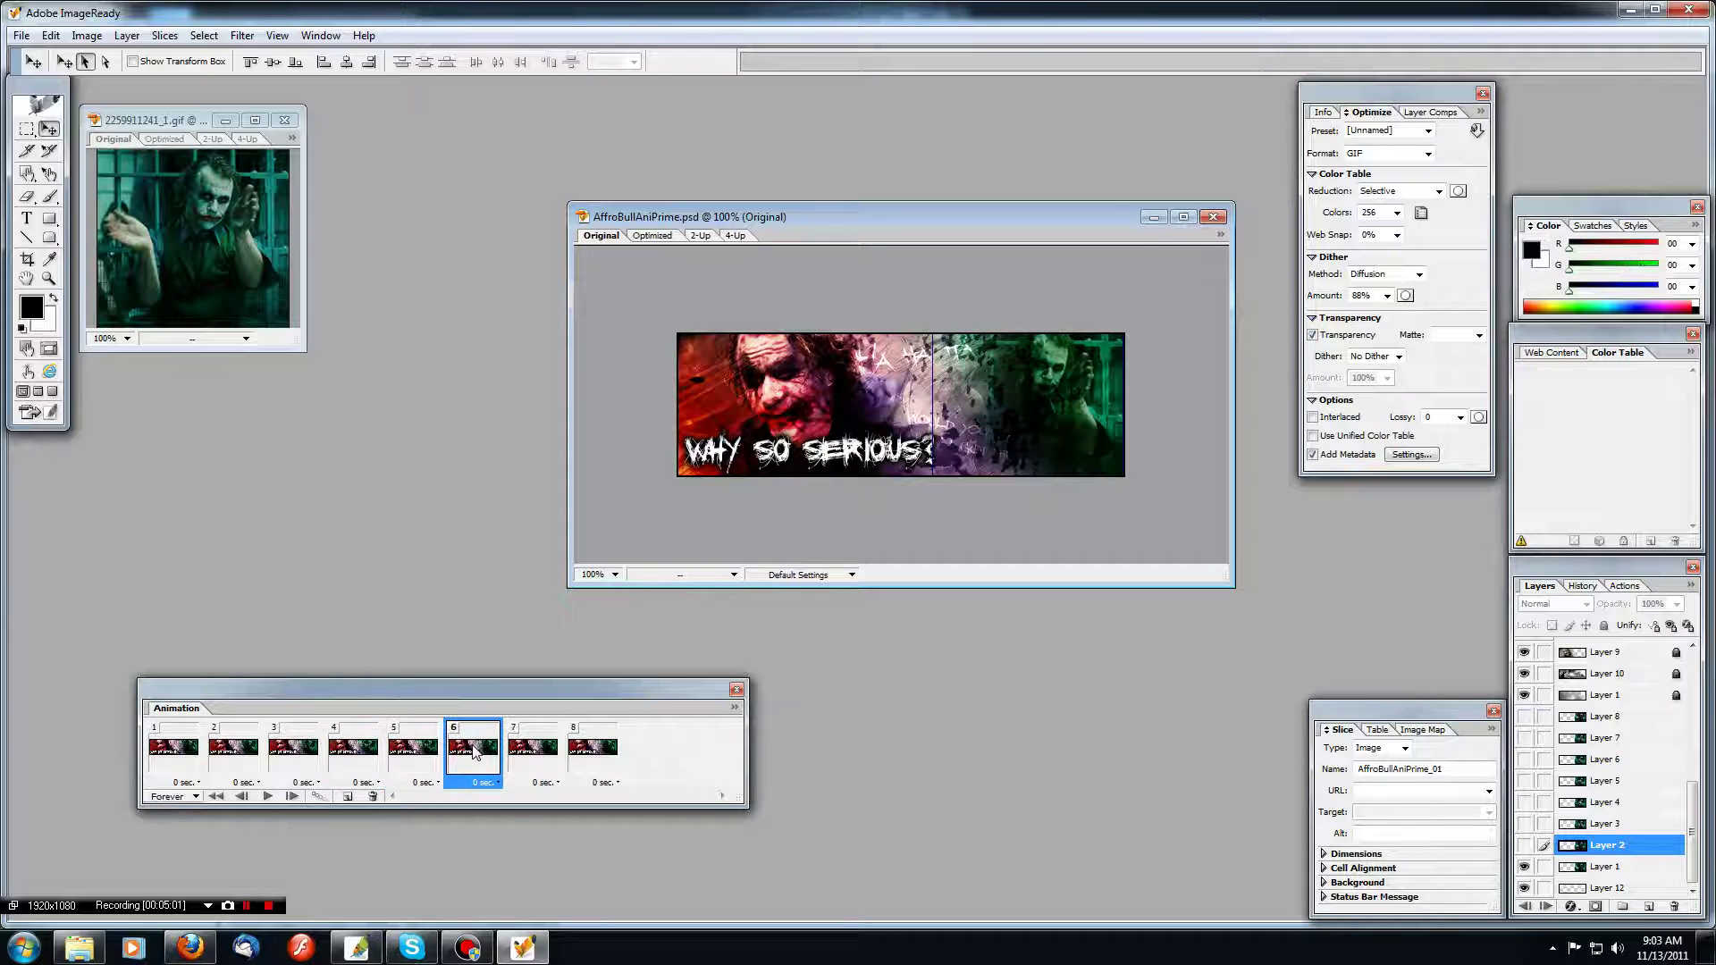
click(1525, 760)
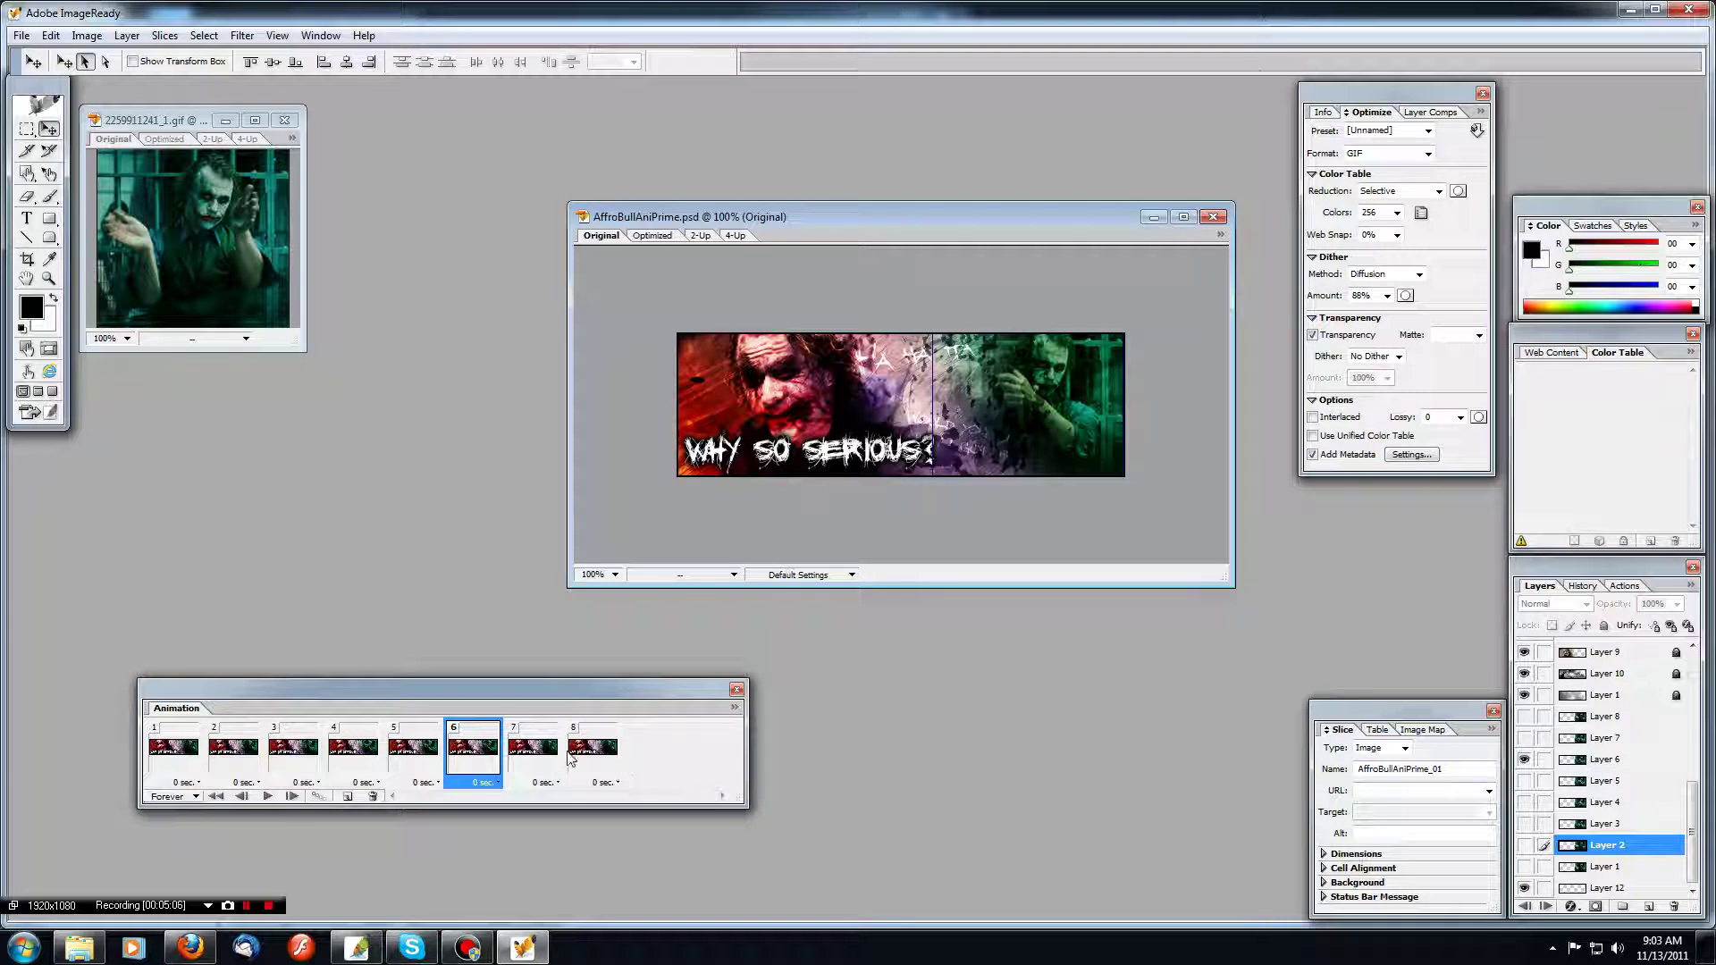
Show the GIF's Layer 7 in frame 7 and Layer 8 in frame 8, hiding Layer 1 in both, and preview the animation.
click(542, 755)
click(1525, 738)
click(1525, 867)
click(576, 750)
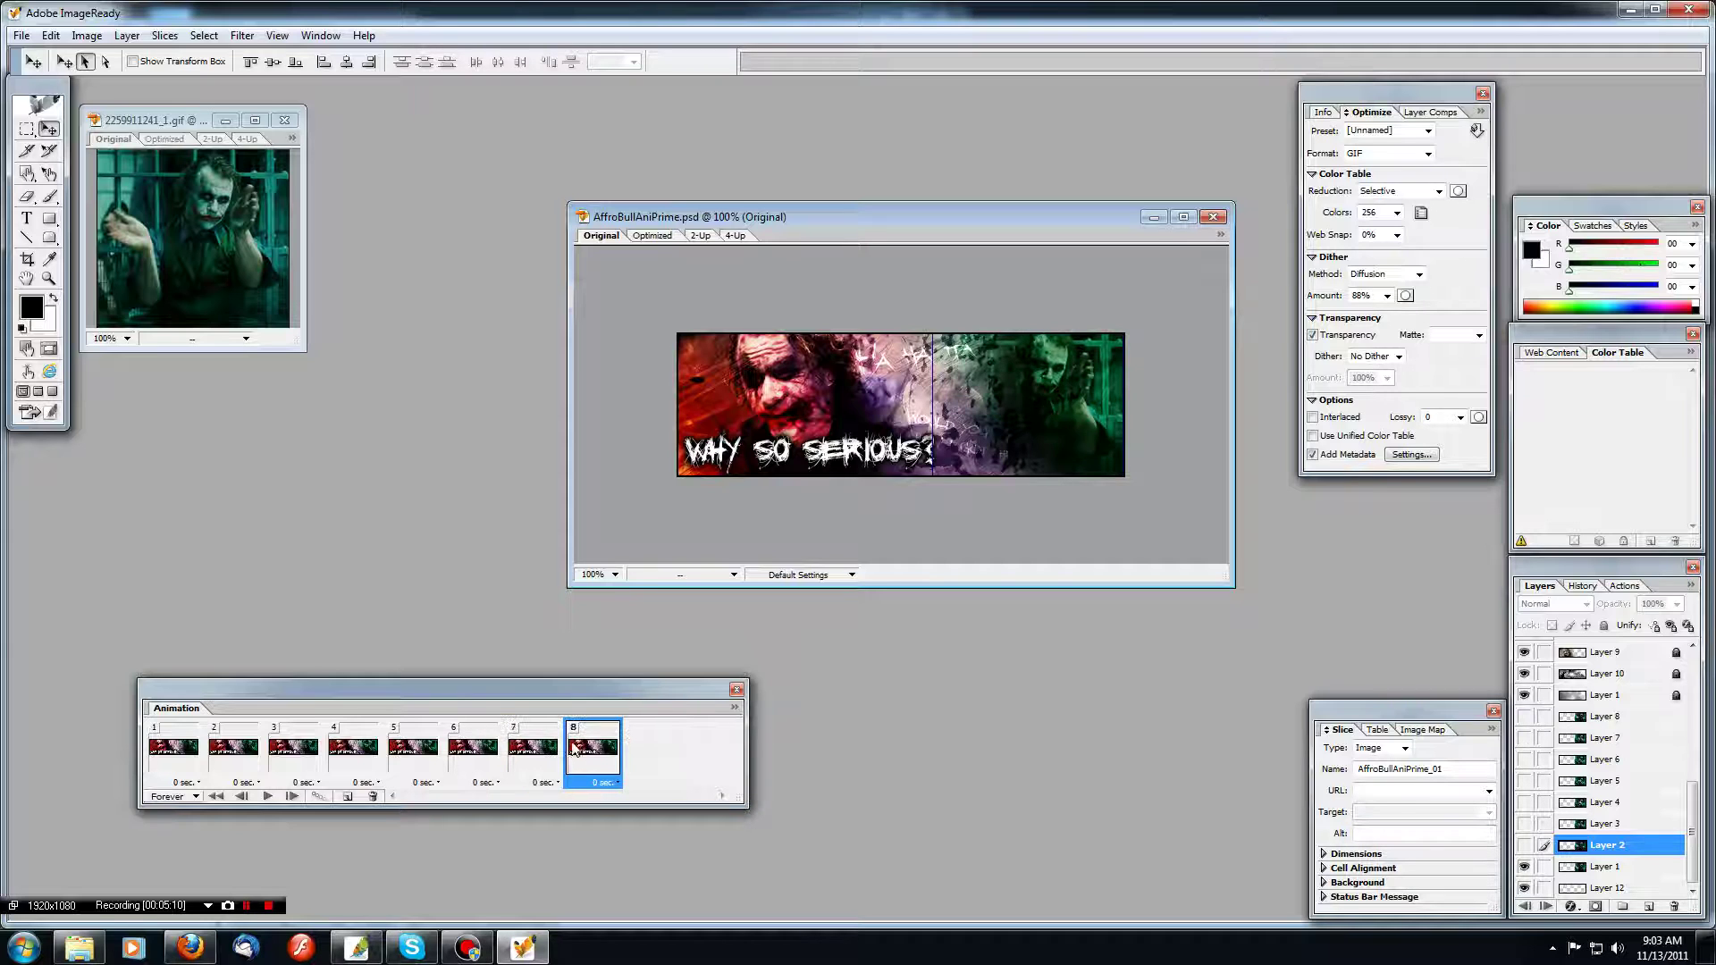
click(1525, 867)
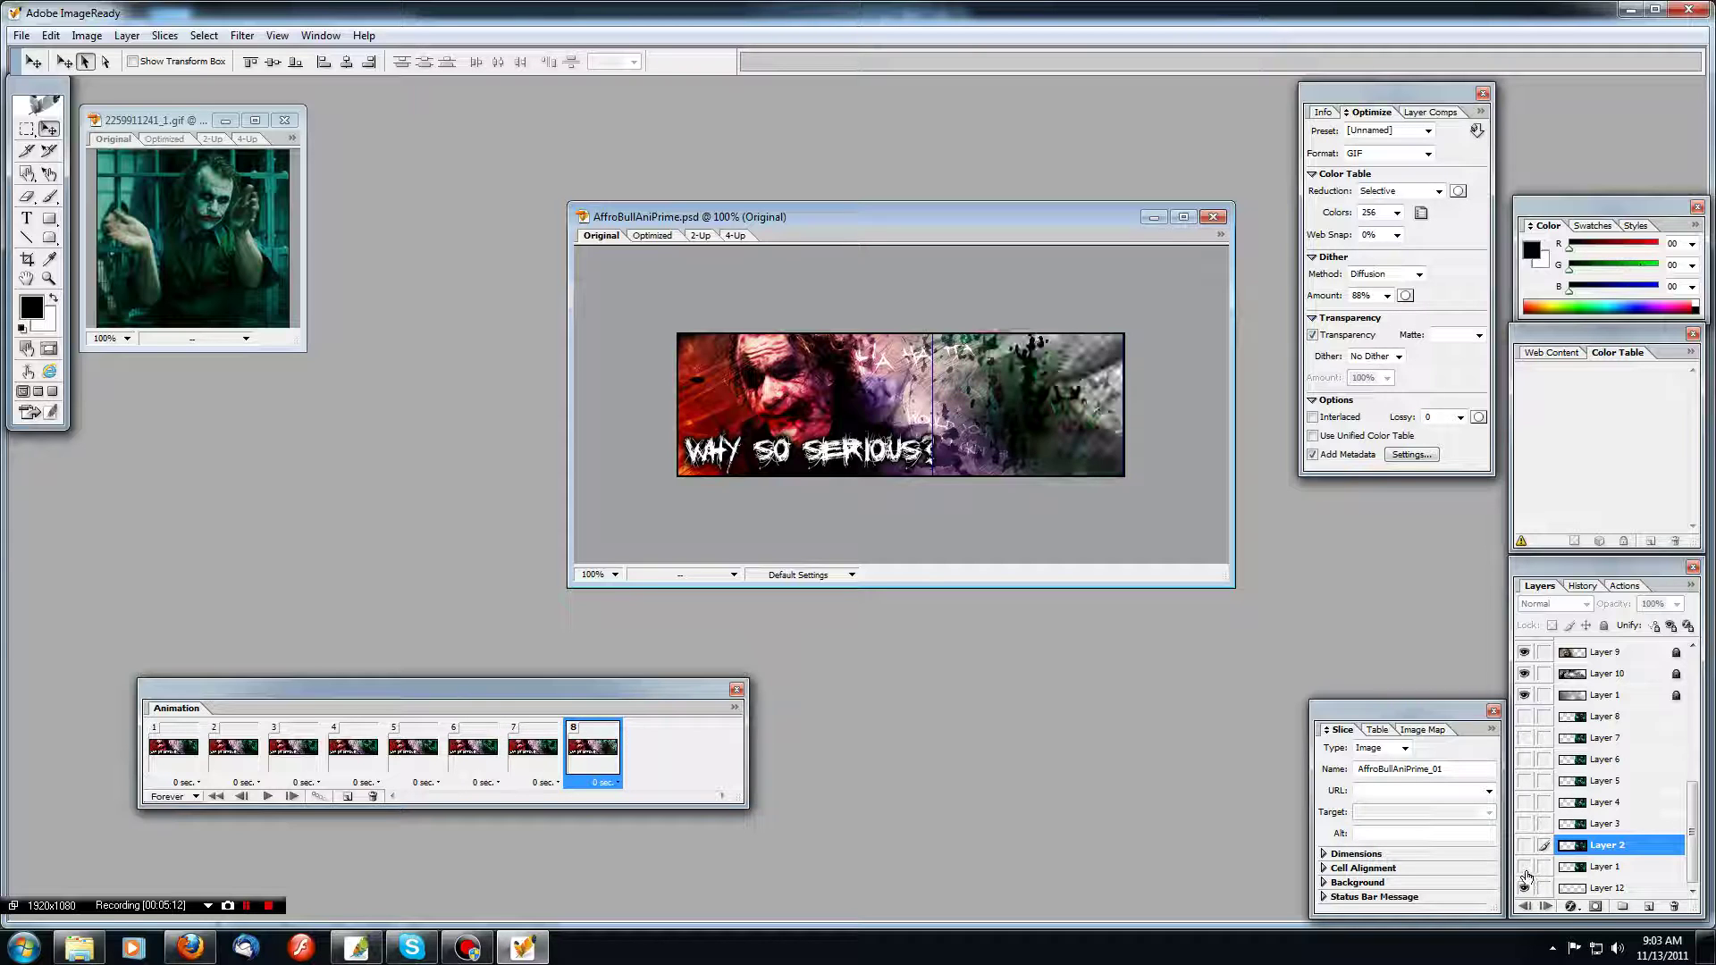
click(1524, 717)
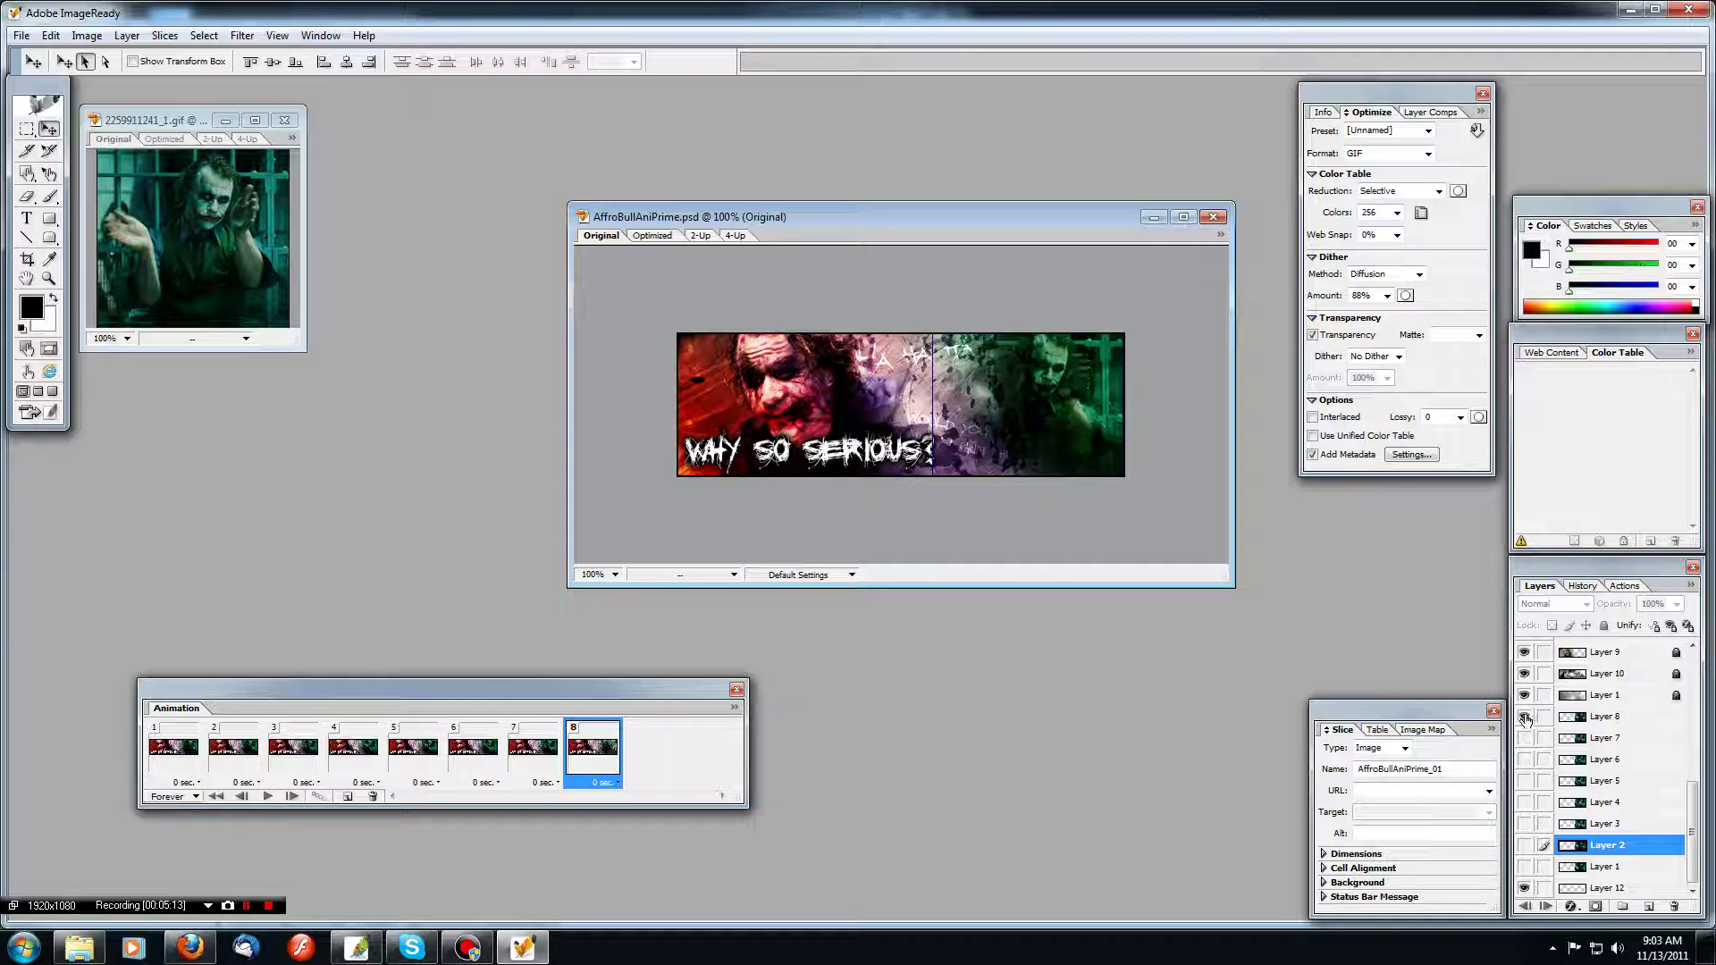
click(266, 798)
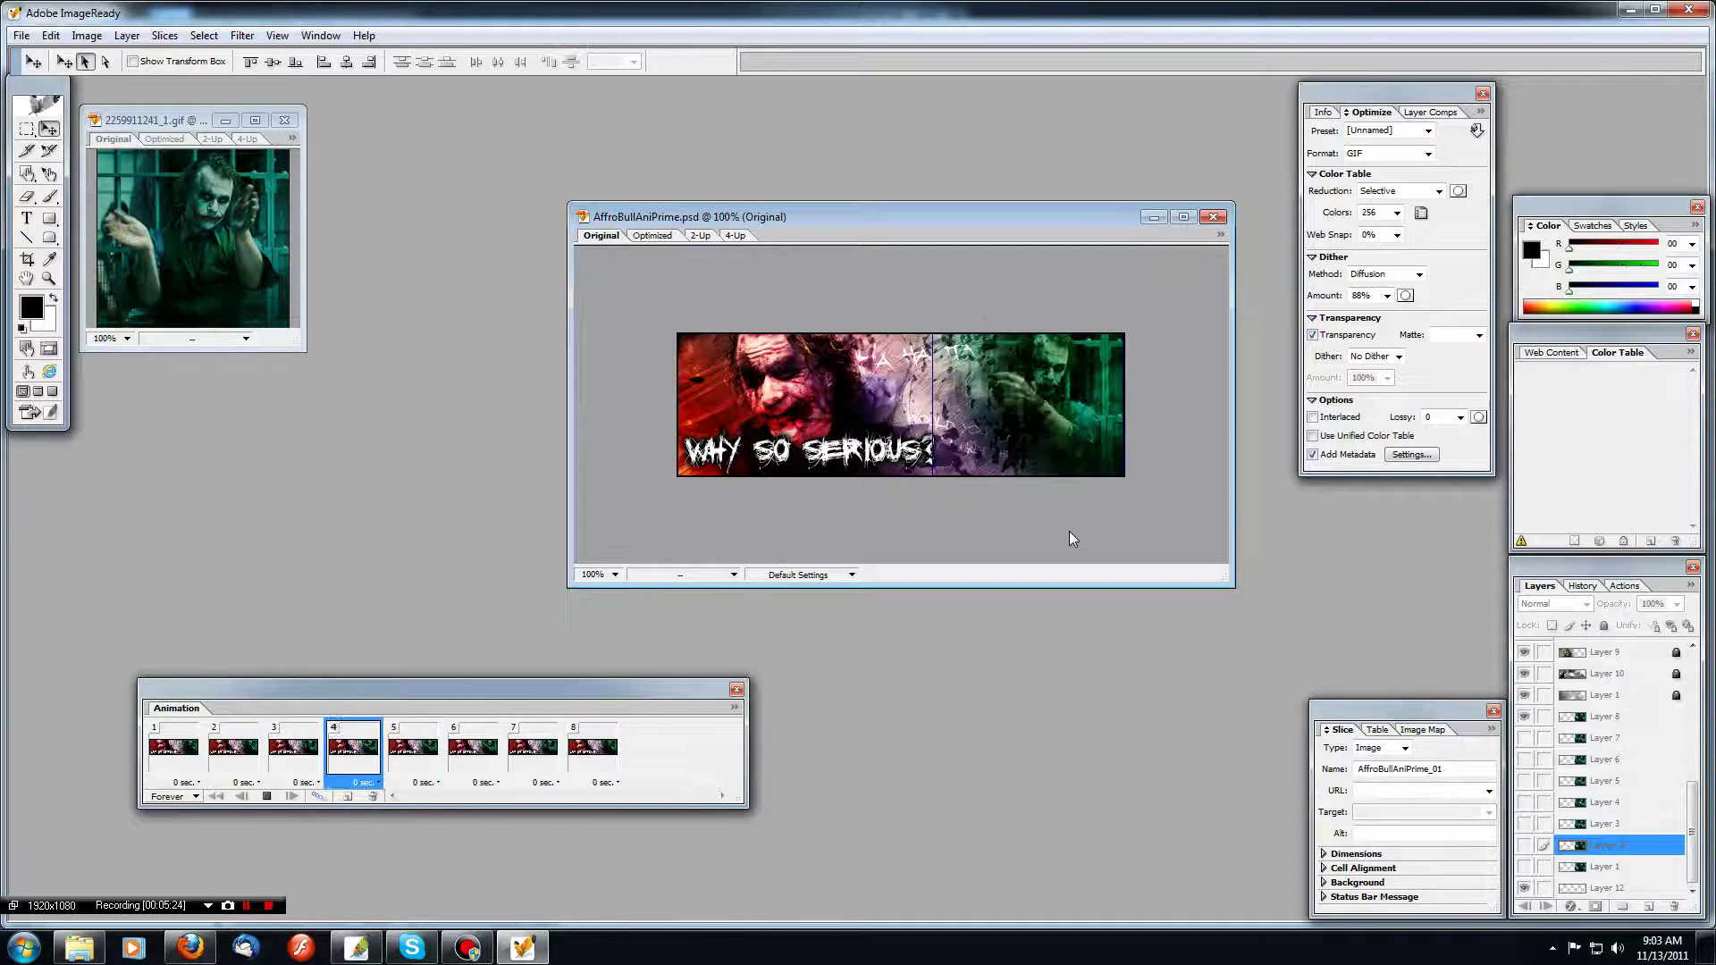
key(space)
Compare the banner with and without the Soft Light Layer 2 above Layer 9, and unlock that layer.
scroll(1703, 783, up, 2)
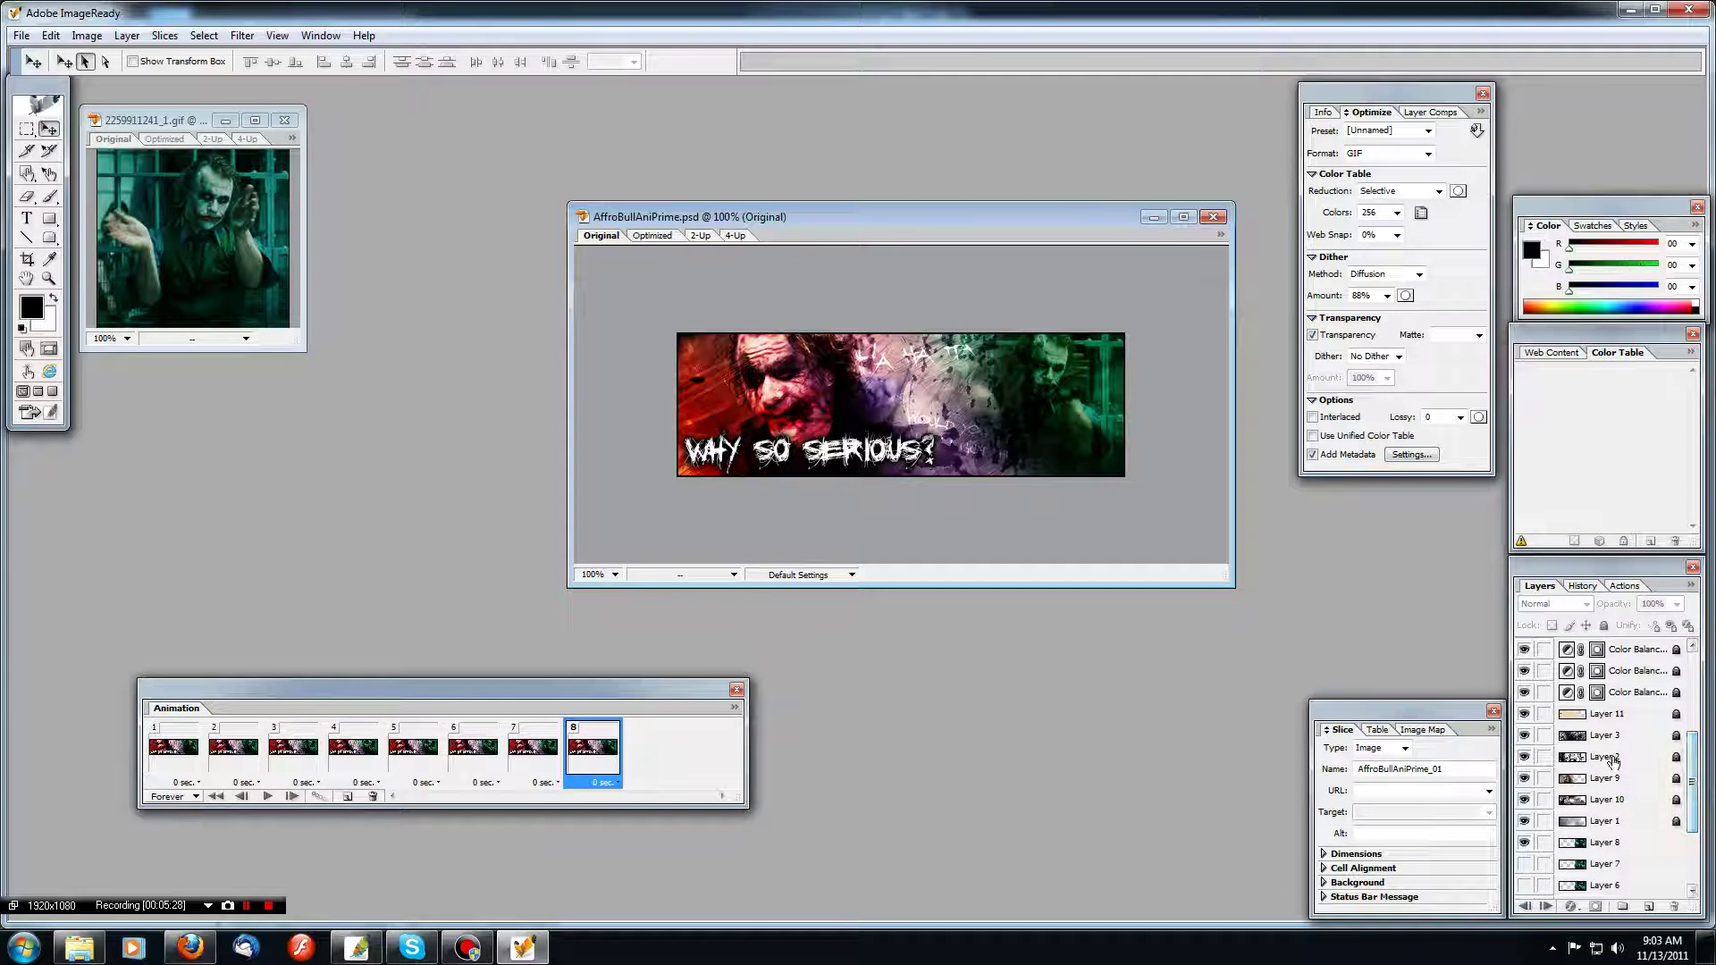
click(1538, 759)
click(1526, 758)
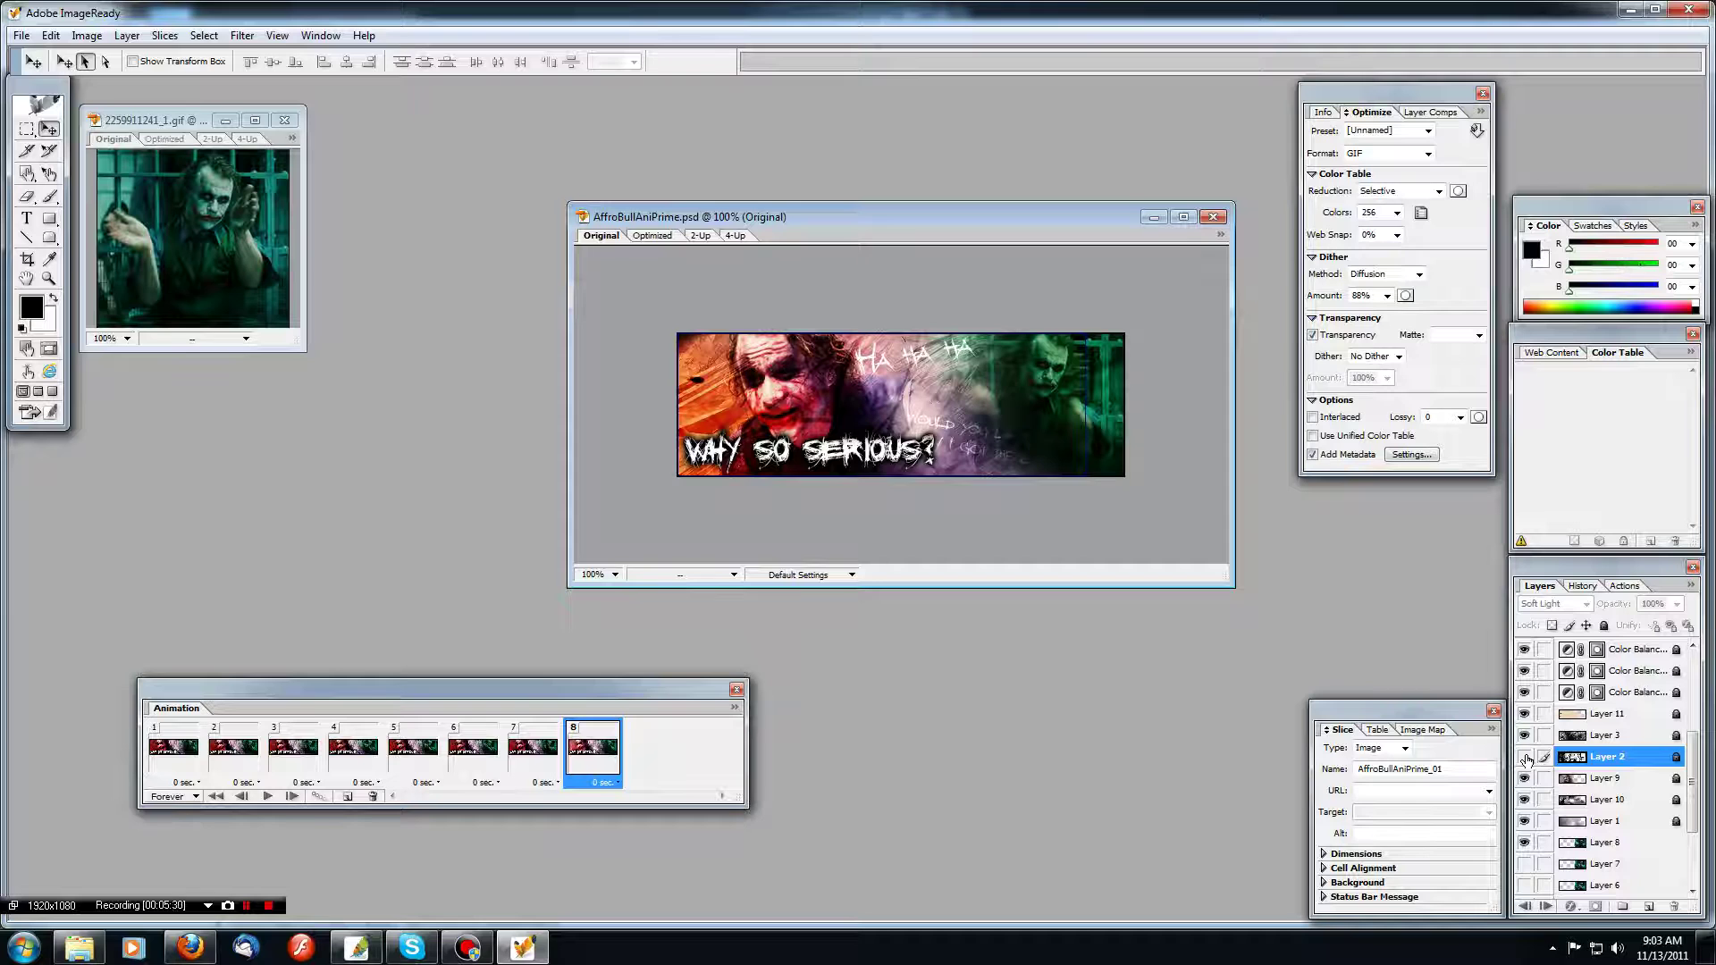
click(1526, 758)
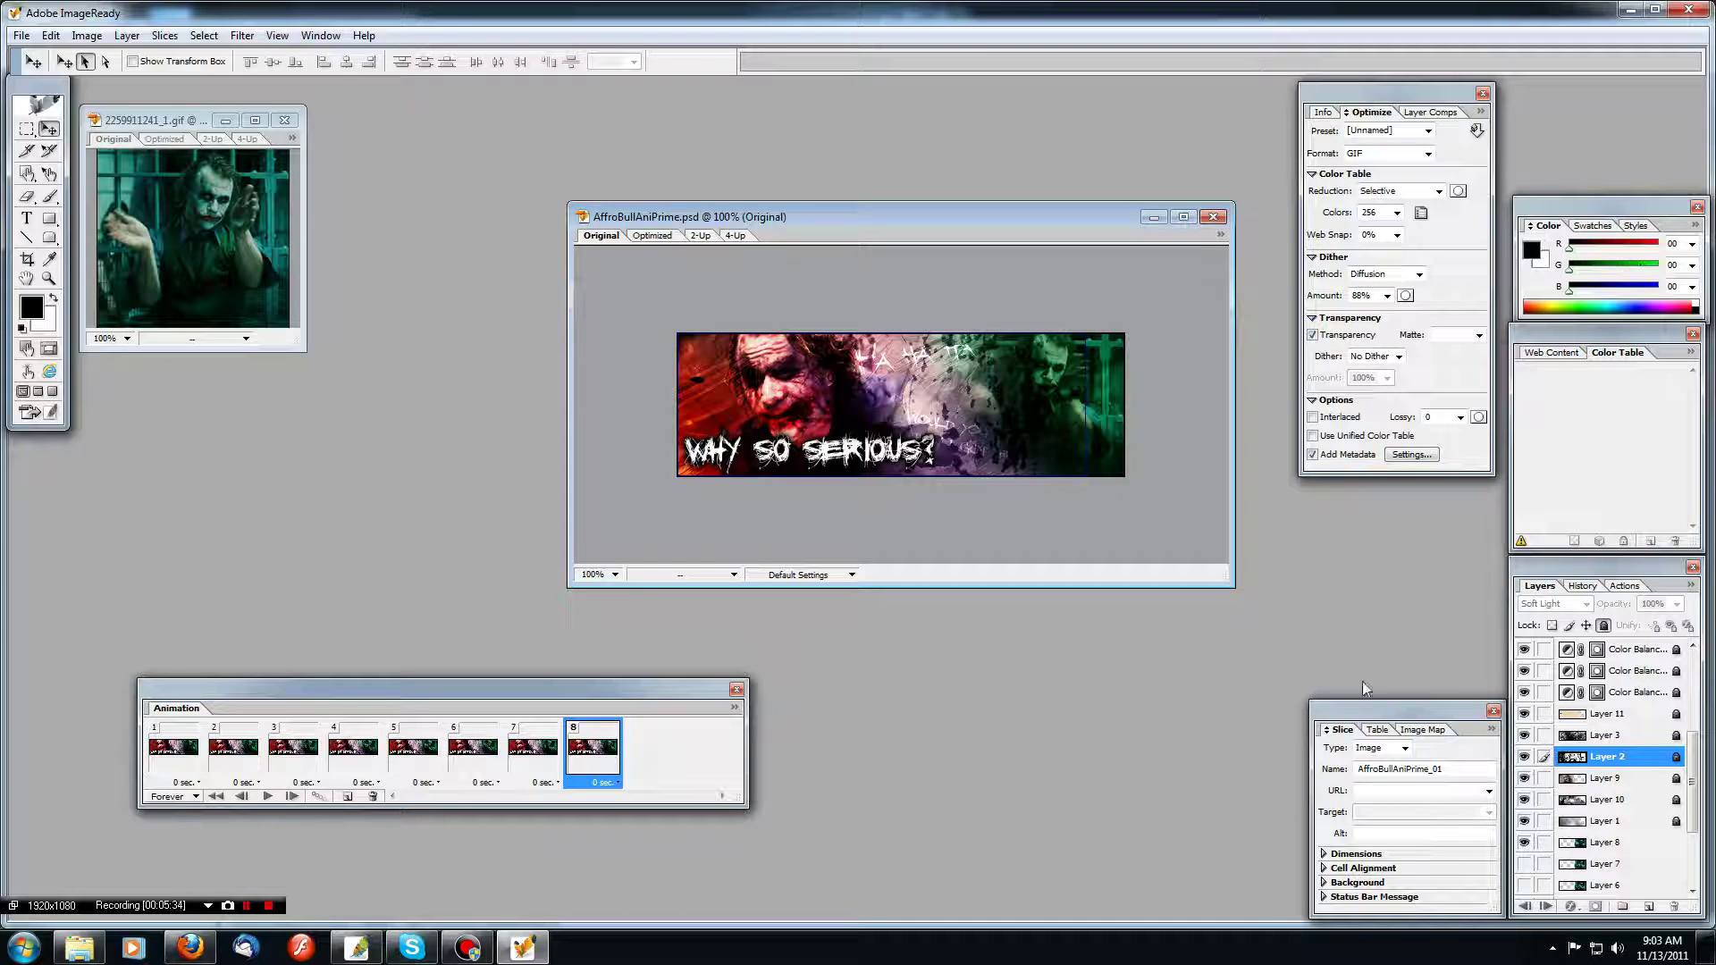
click(1525, 758)
click(1526, 758)
click(1603, 626)
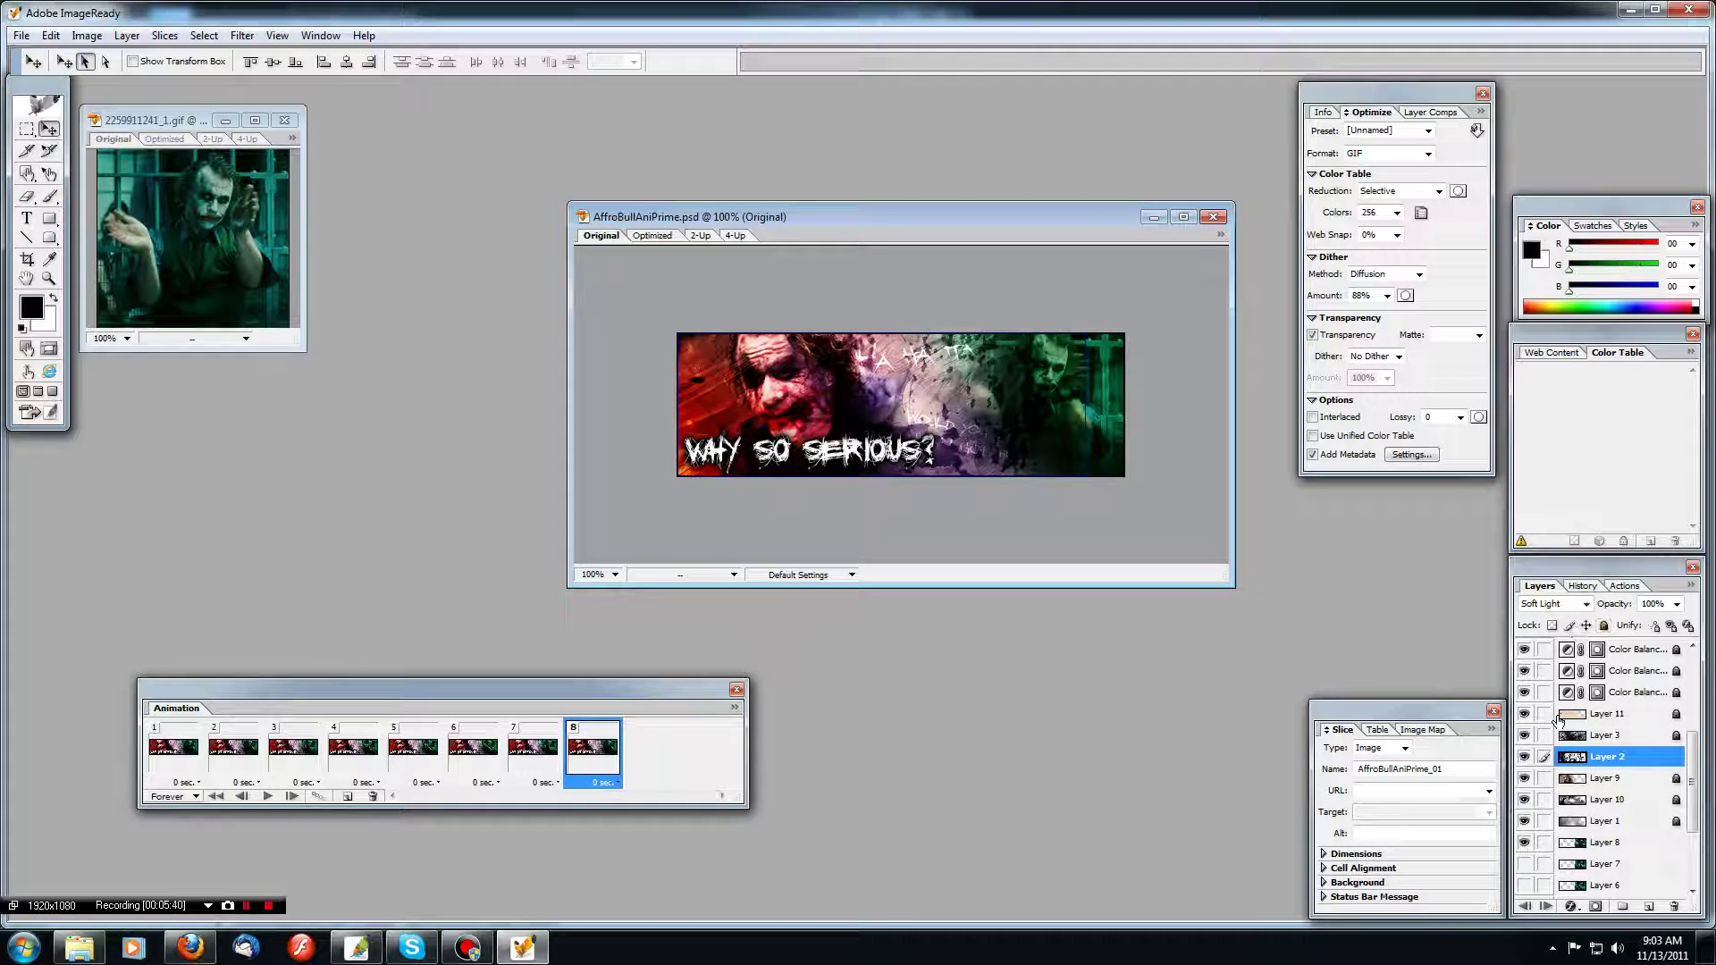
Enlarge the document window and erase the Soft Light Layer 2 over the green Joker figure with the size 100 Eraser brush.
key(e)
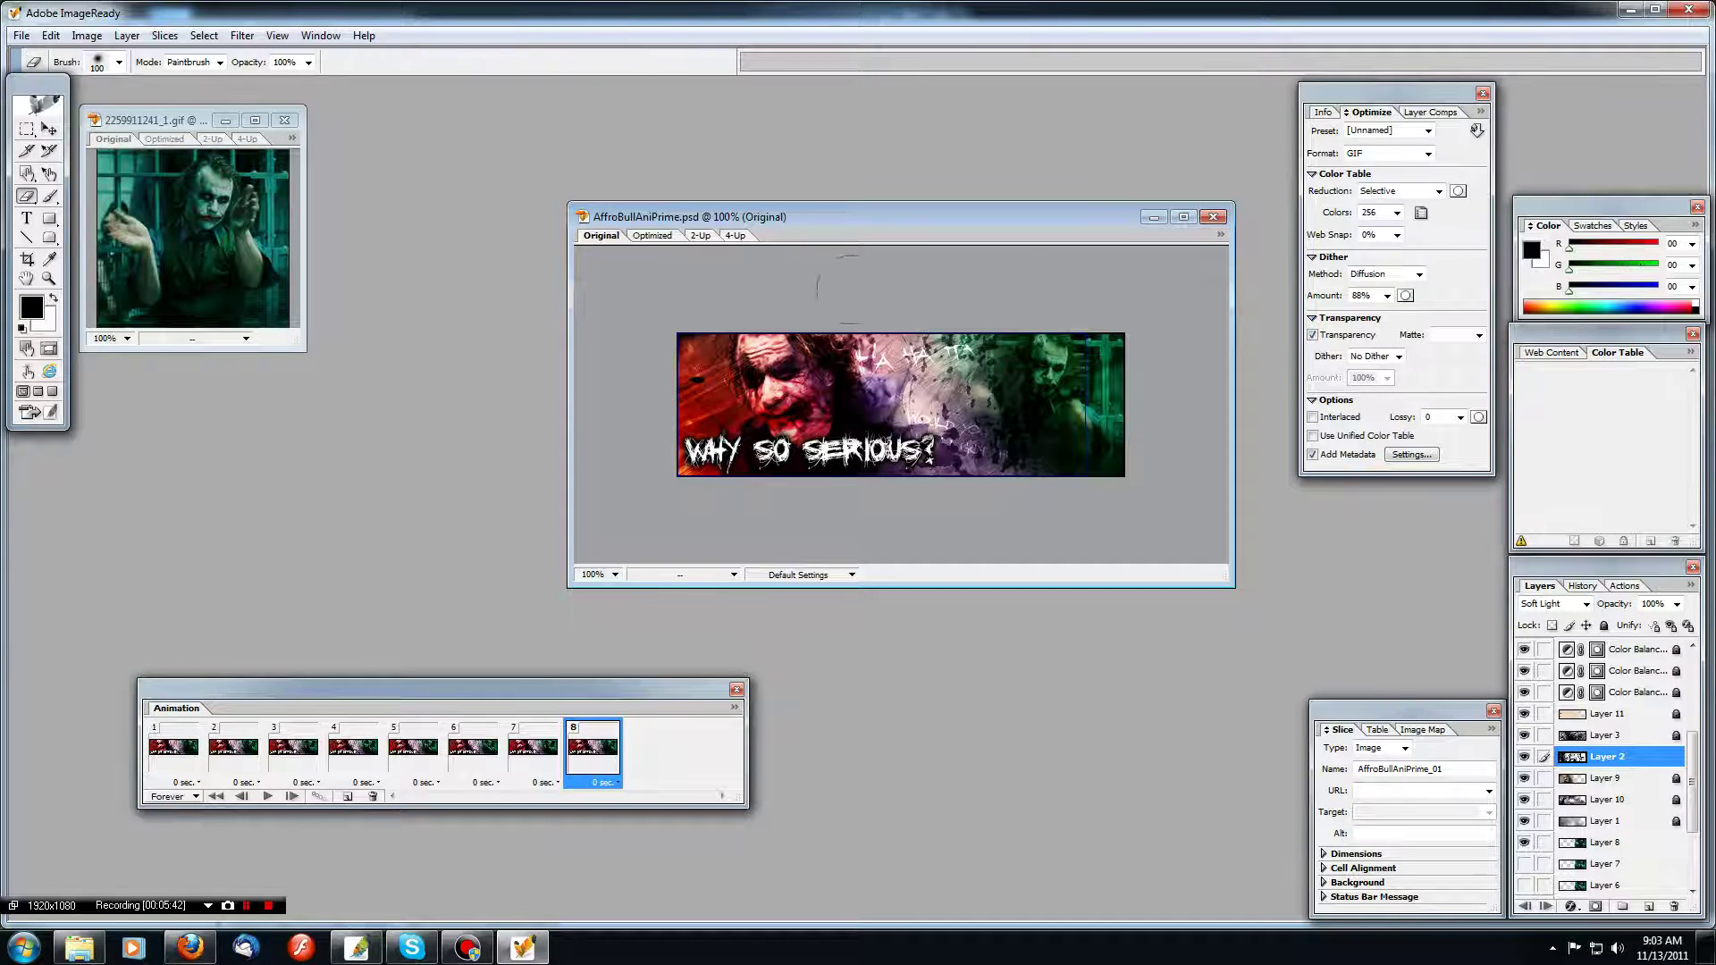
drag(1087, 231, 901, 255)
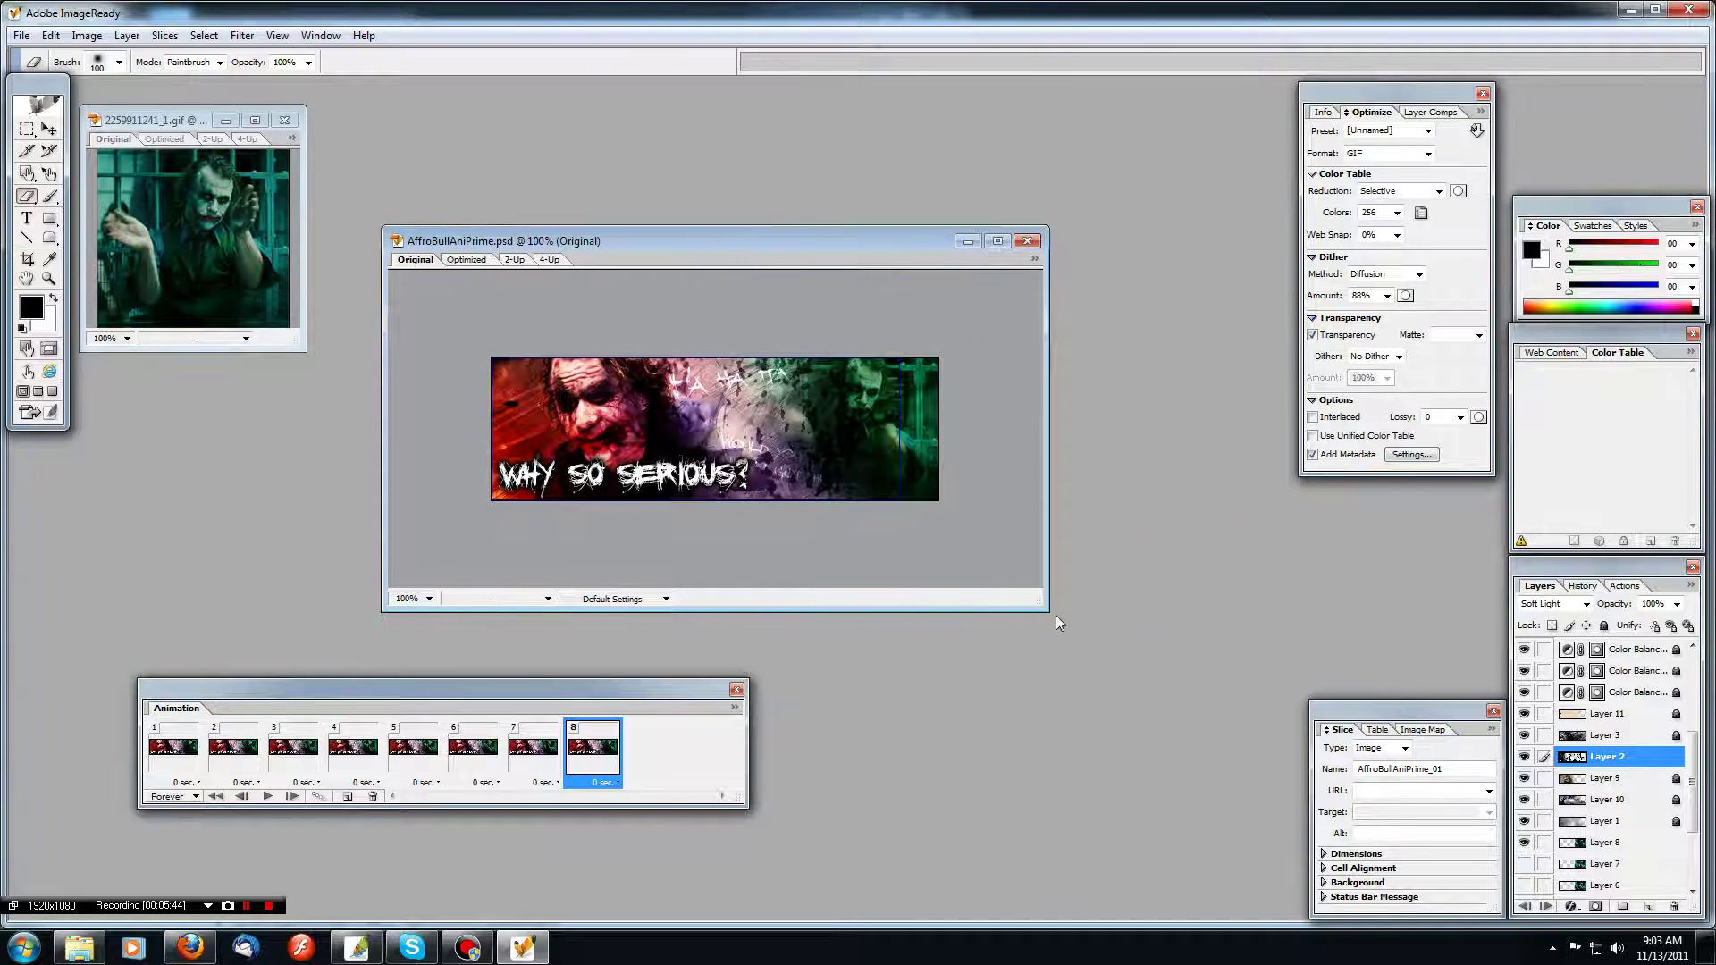
drag(1043, 612, 1288, 736)
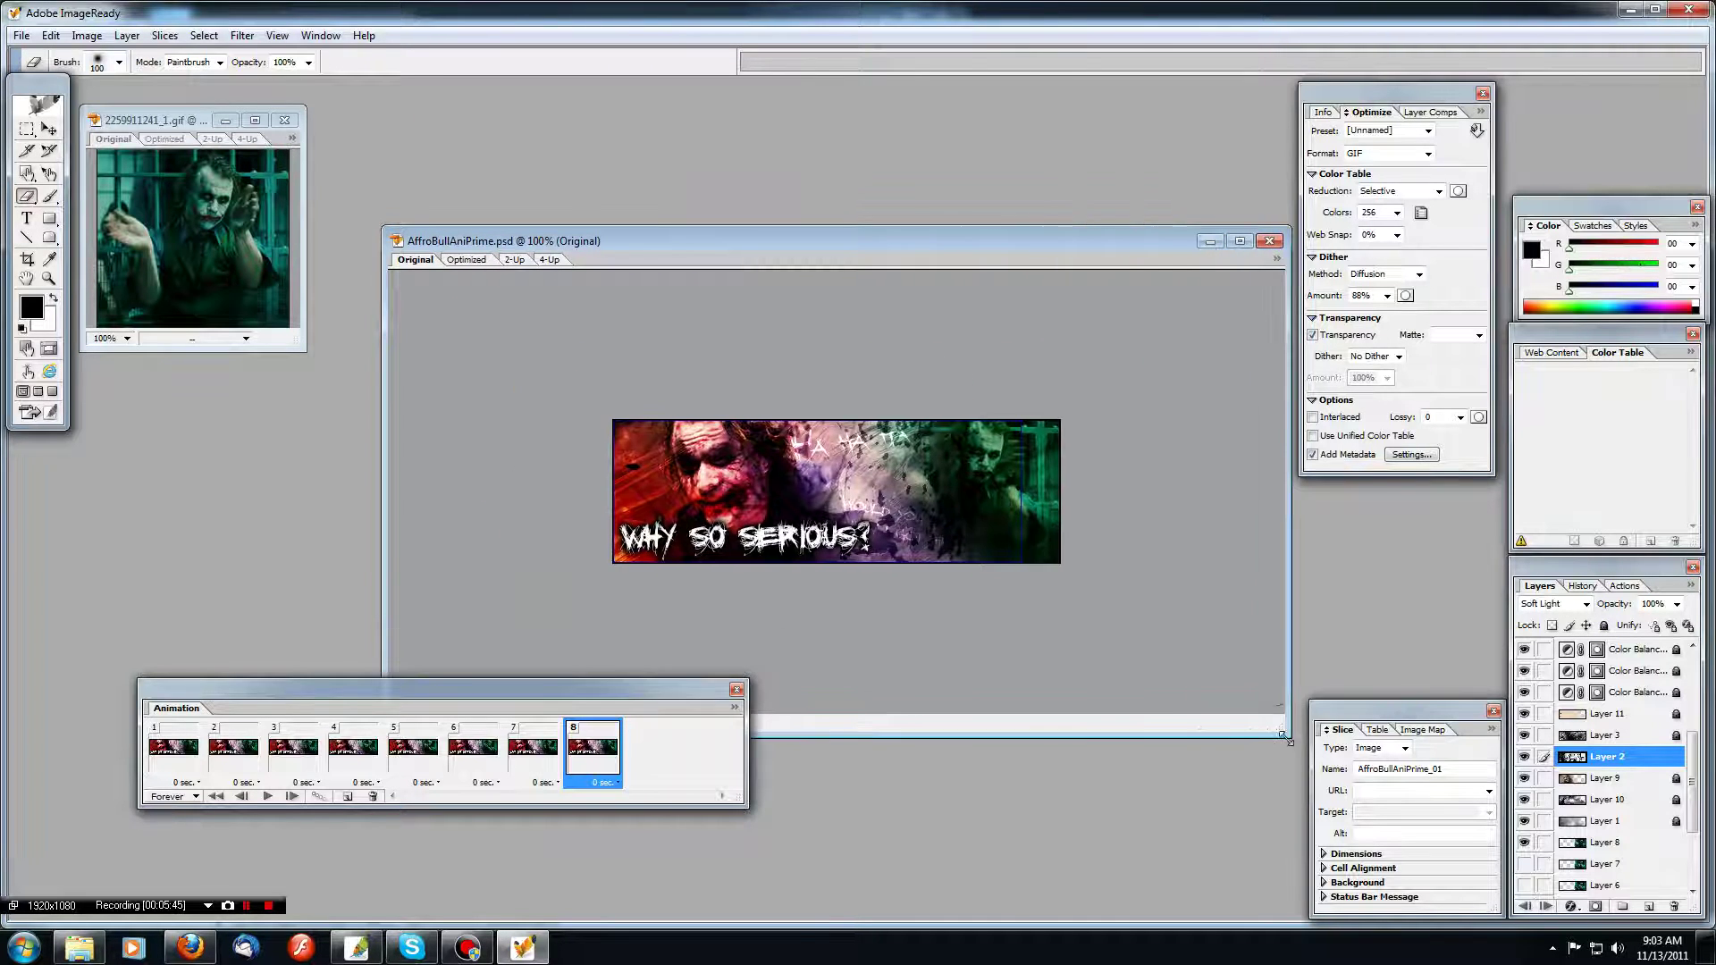
click(120, 63)
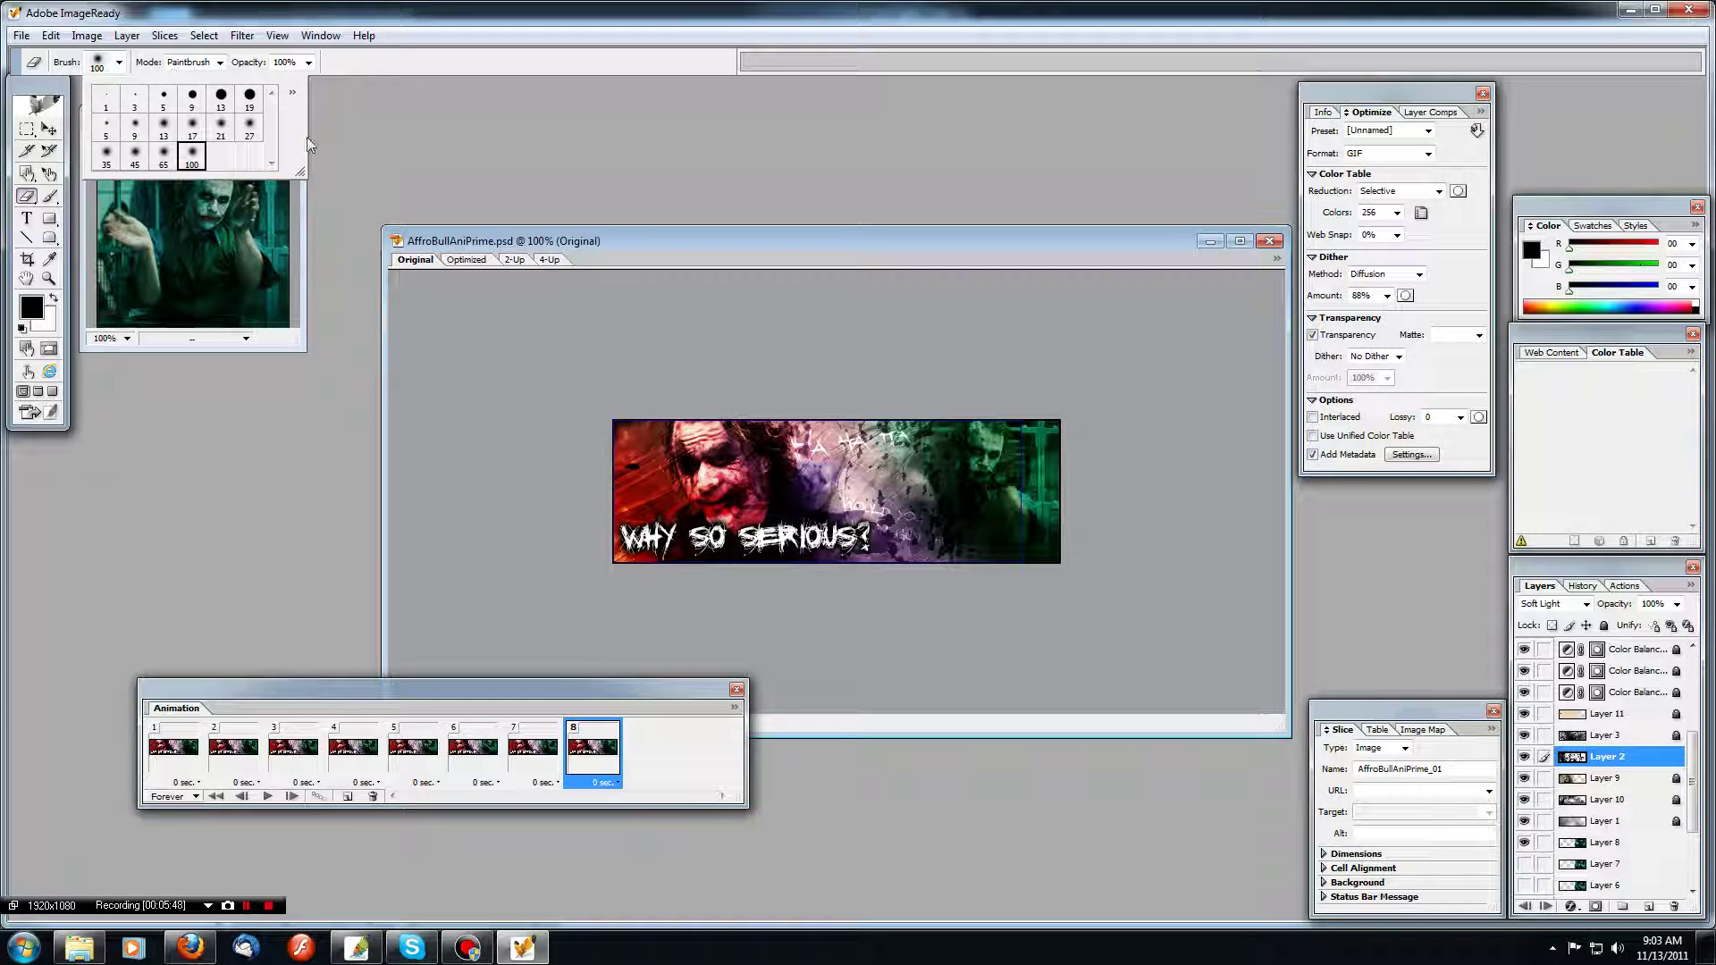
click(807, 248)
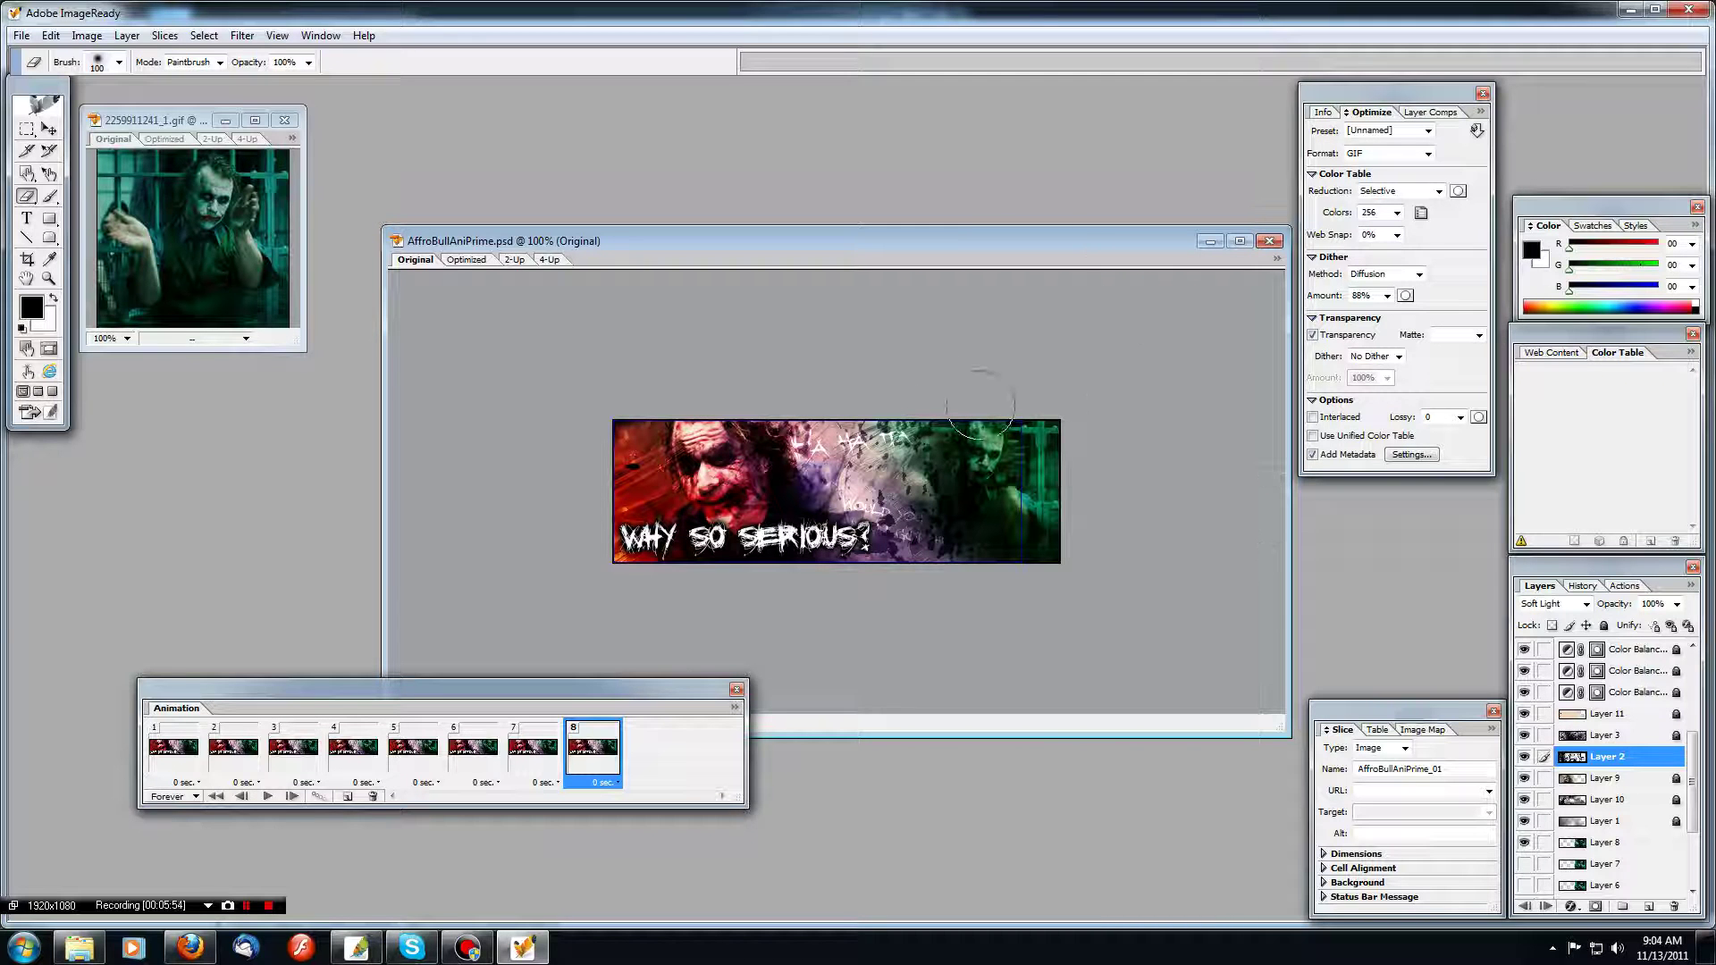
mouse_move(938, 362)
mouse_down()
mouse_move(1028, 528)
mouse_move(965, 491)
mouse_up()
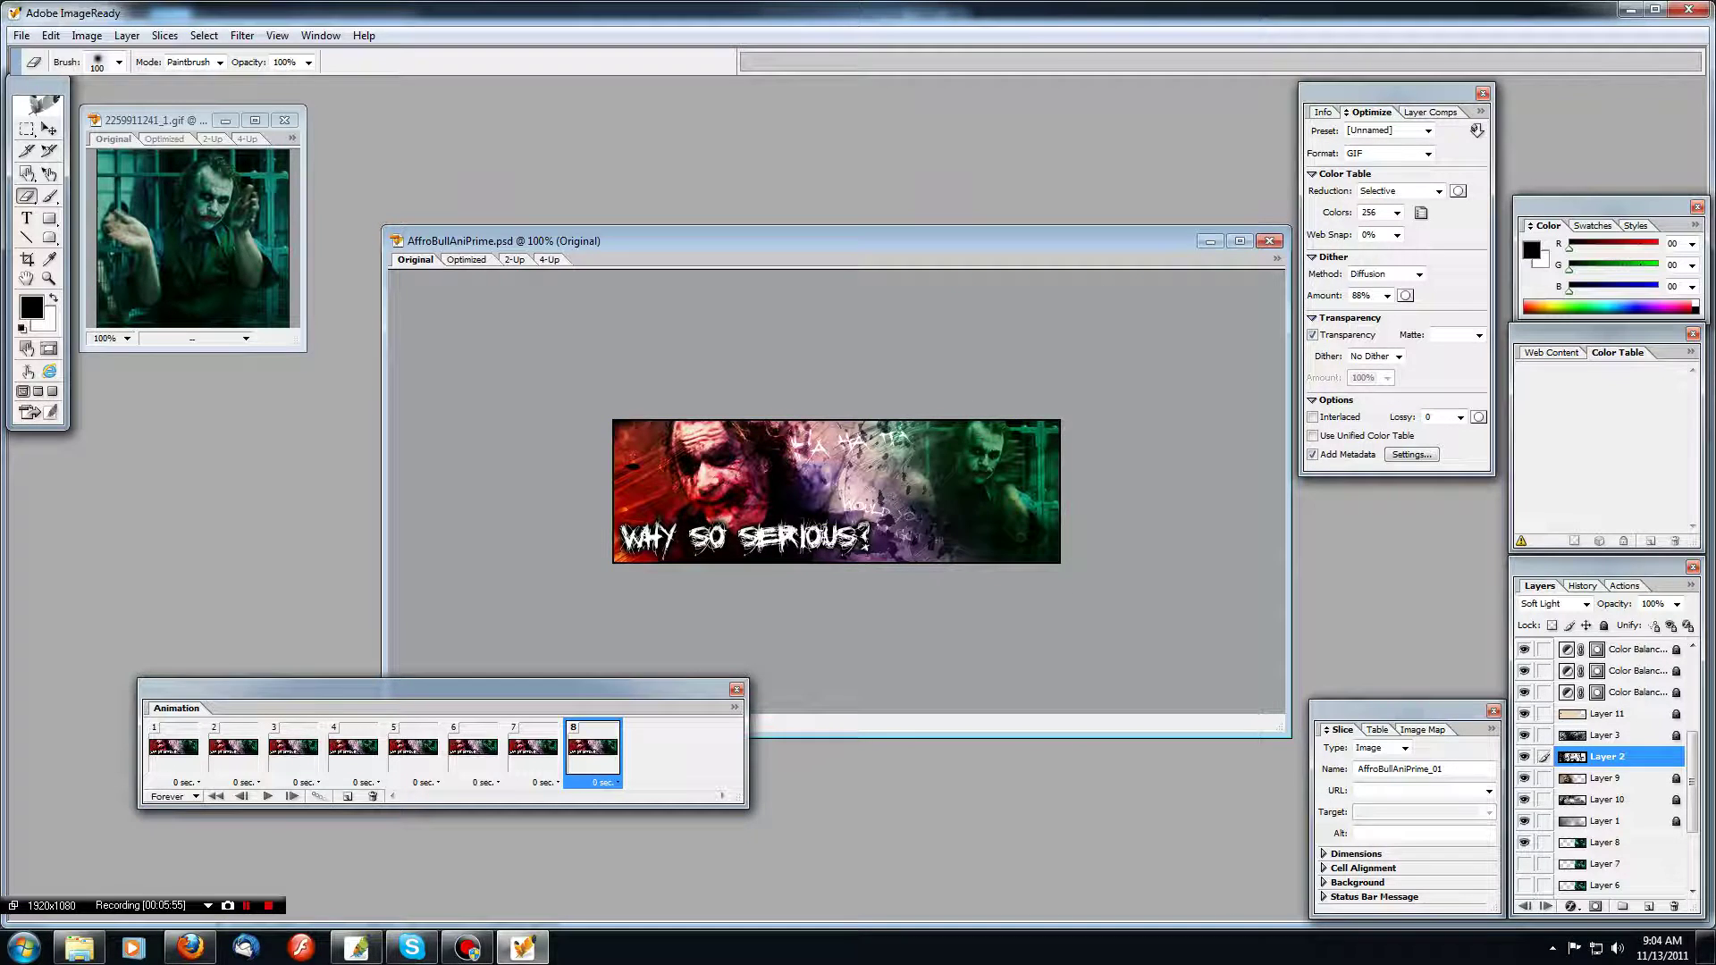
key(v)
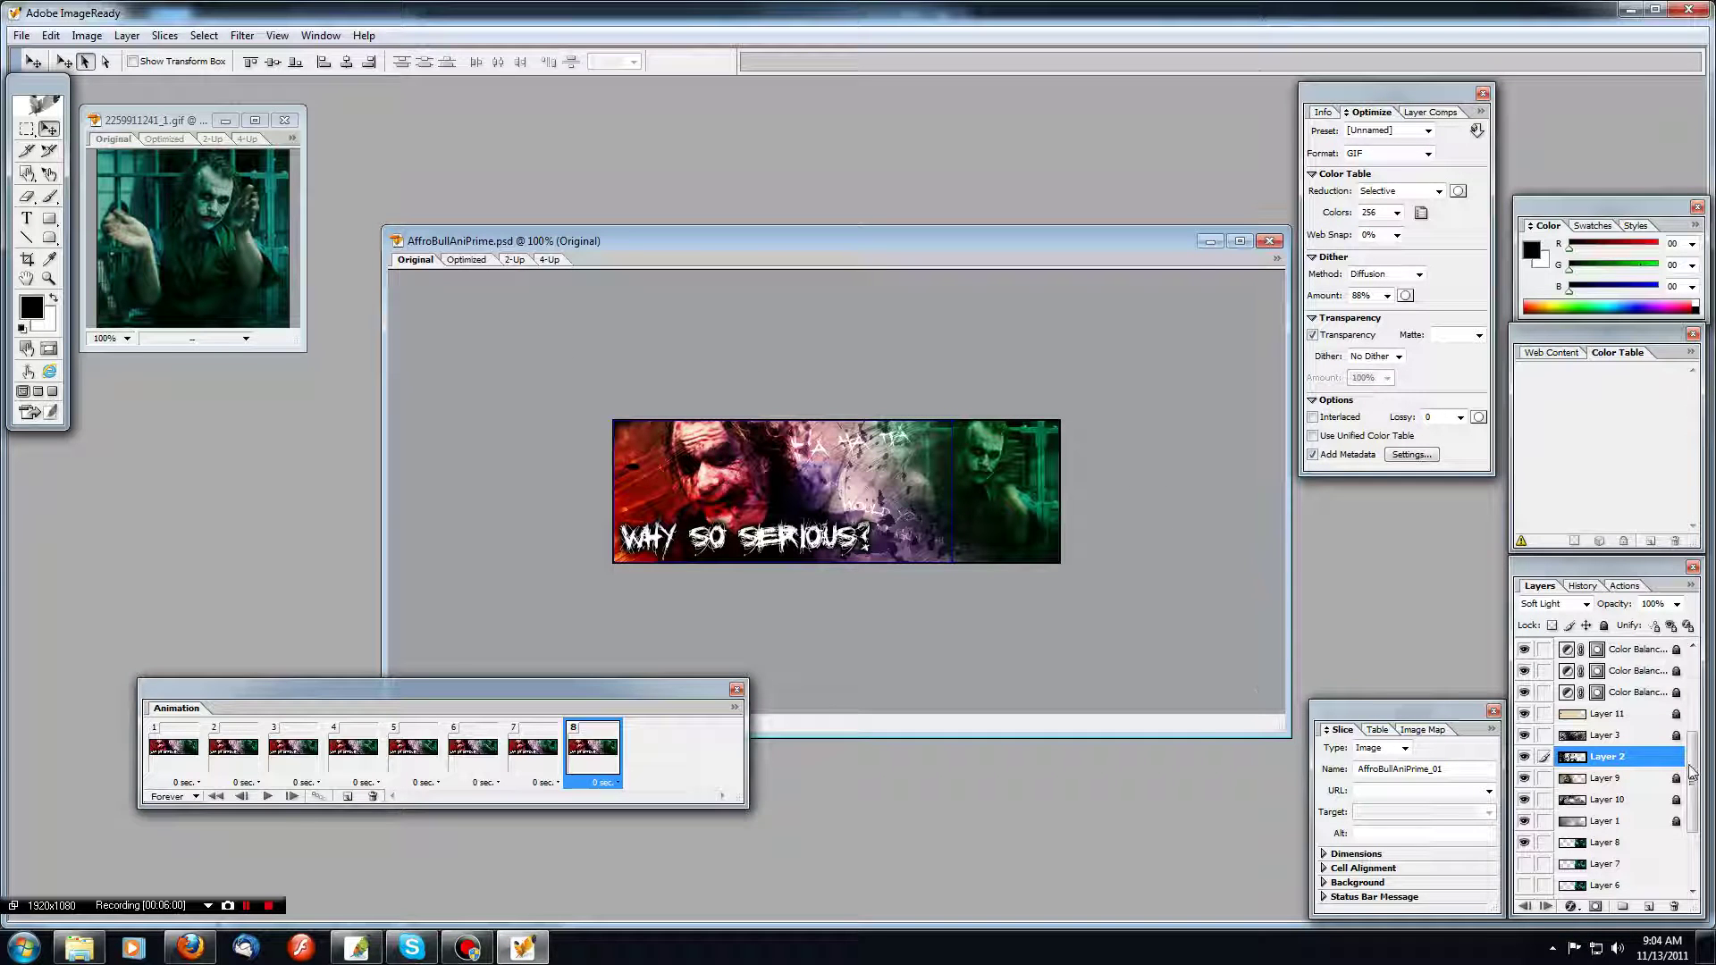
Play the eight-frame animation to check the erased area, and stop the playback.
scroll(1687, 775, down, 2)
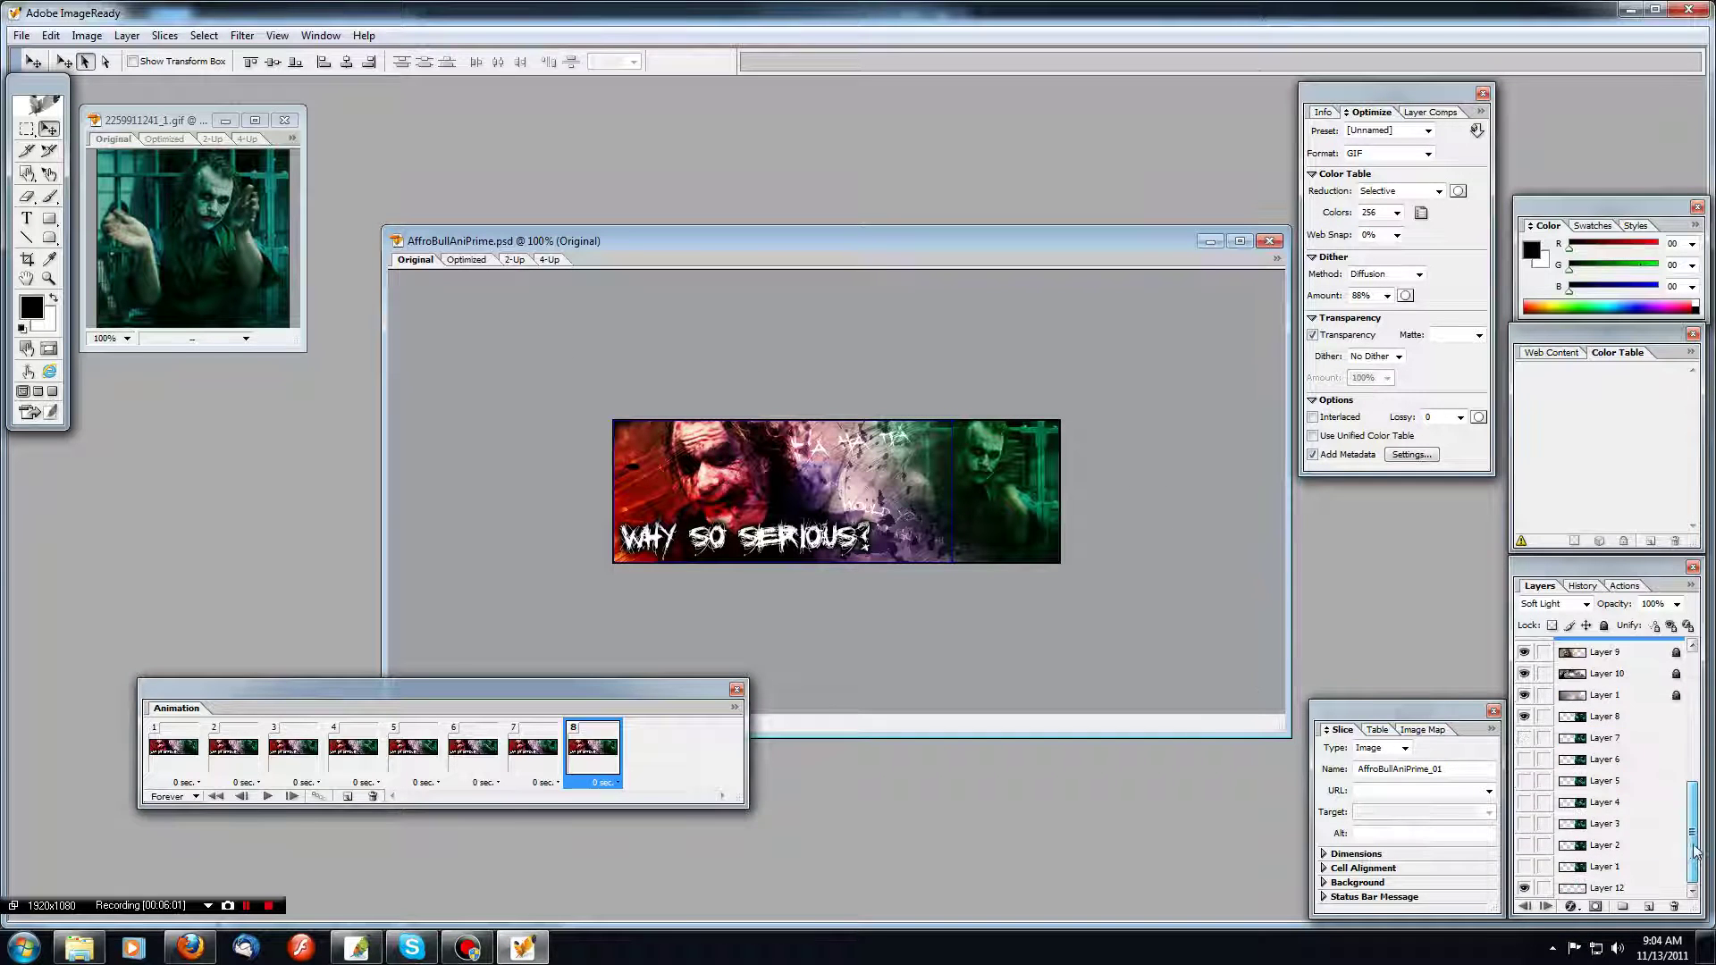
click(267, 795)
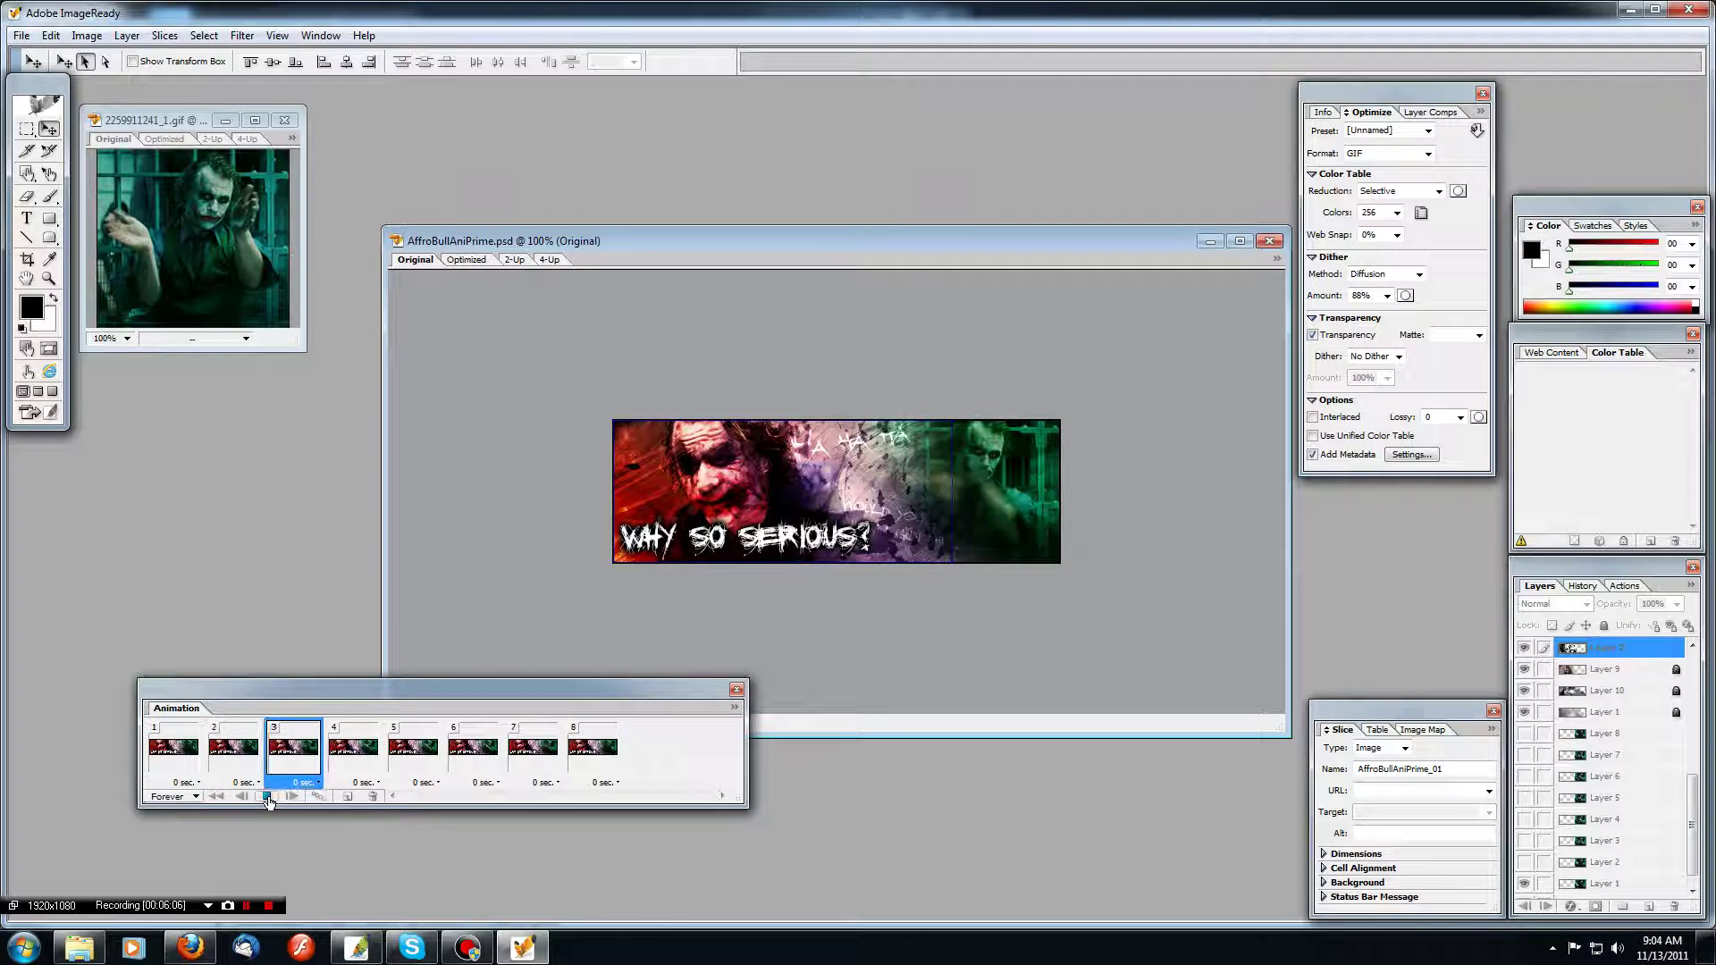
click(267, 796)
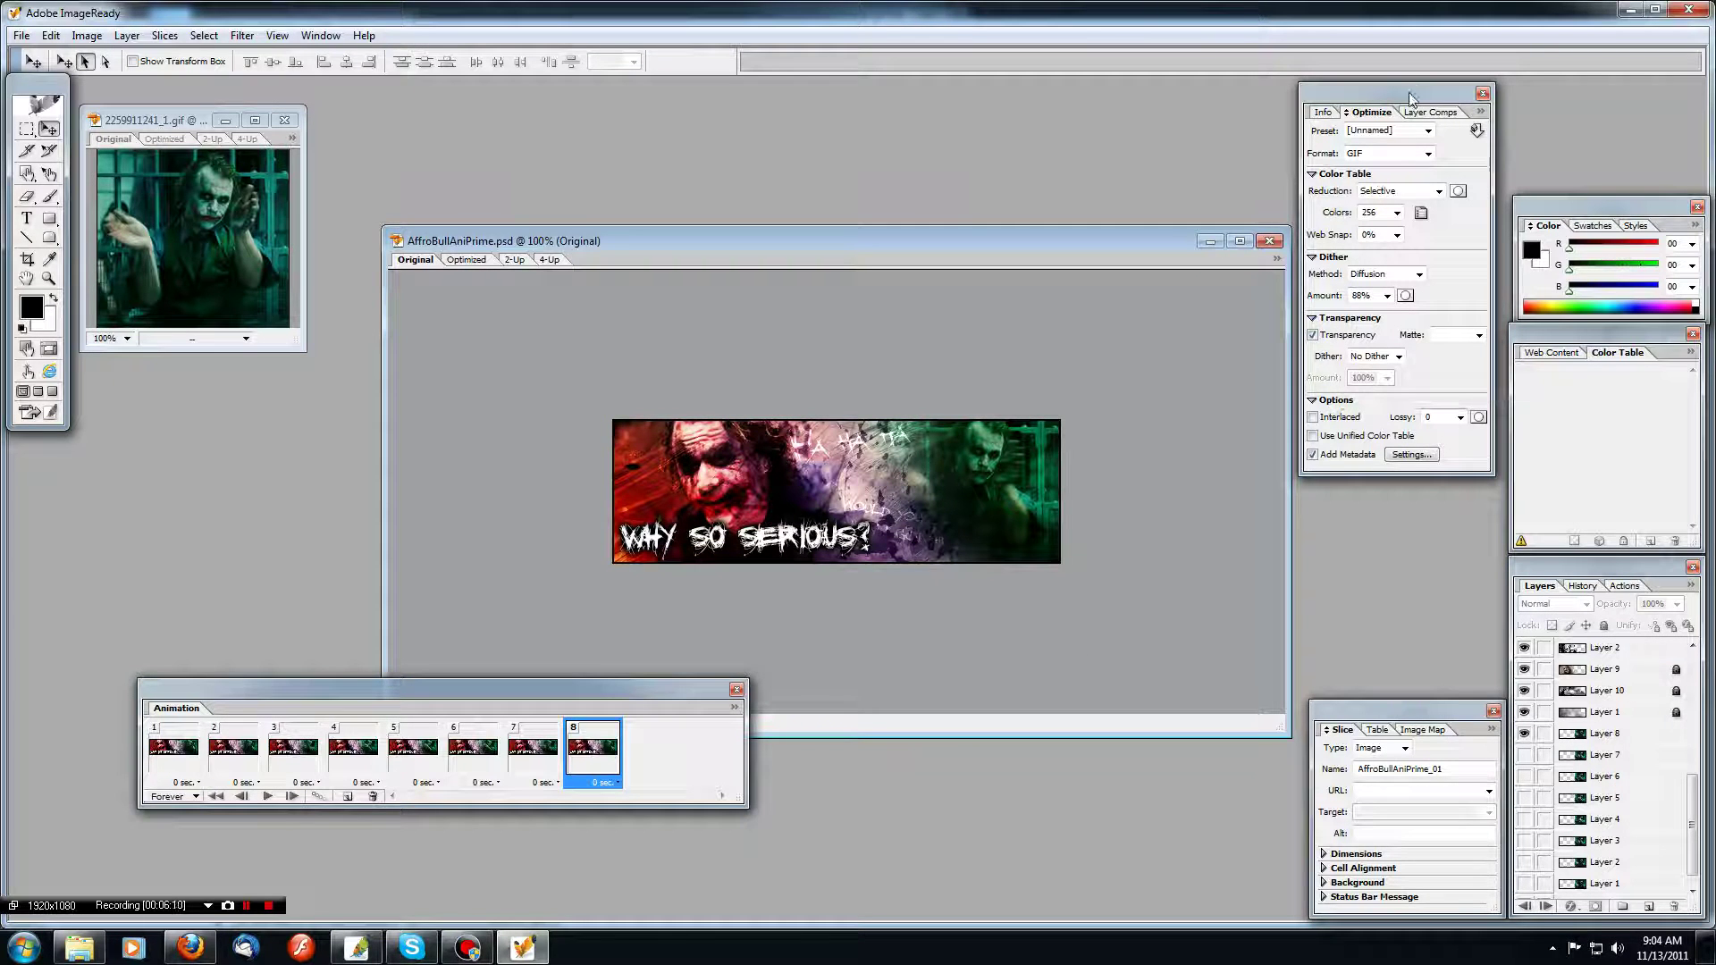
Set the banner's optimization preset to GIF 128 Dithered.
click(1397, 213)
click(1363, 380)
click(1428, 131)
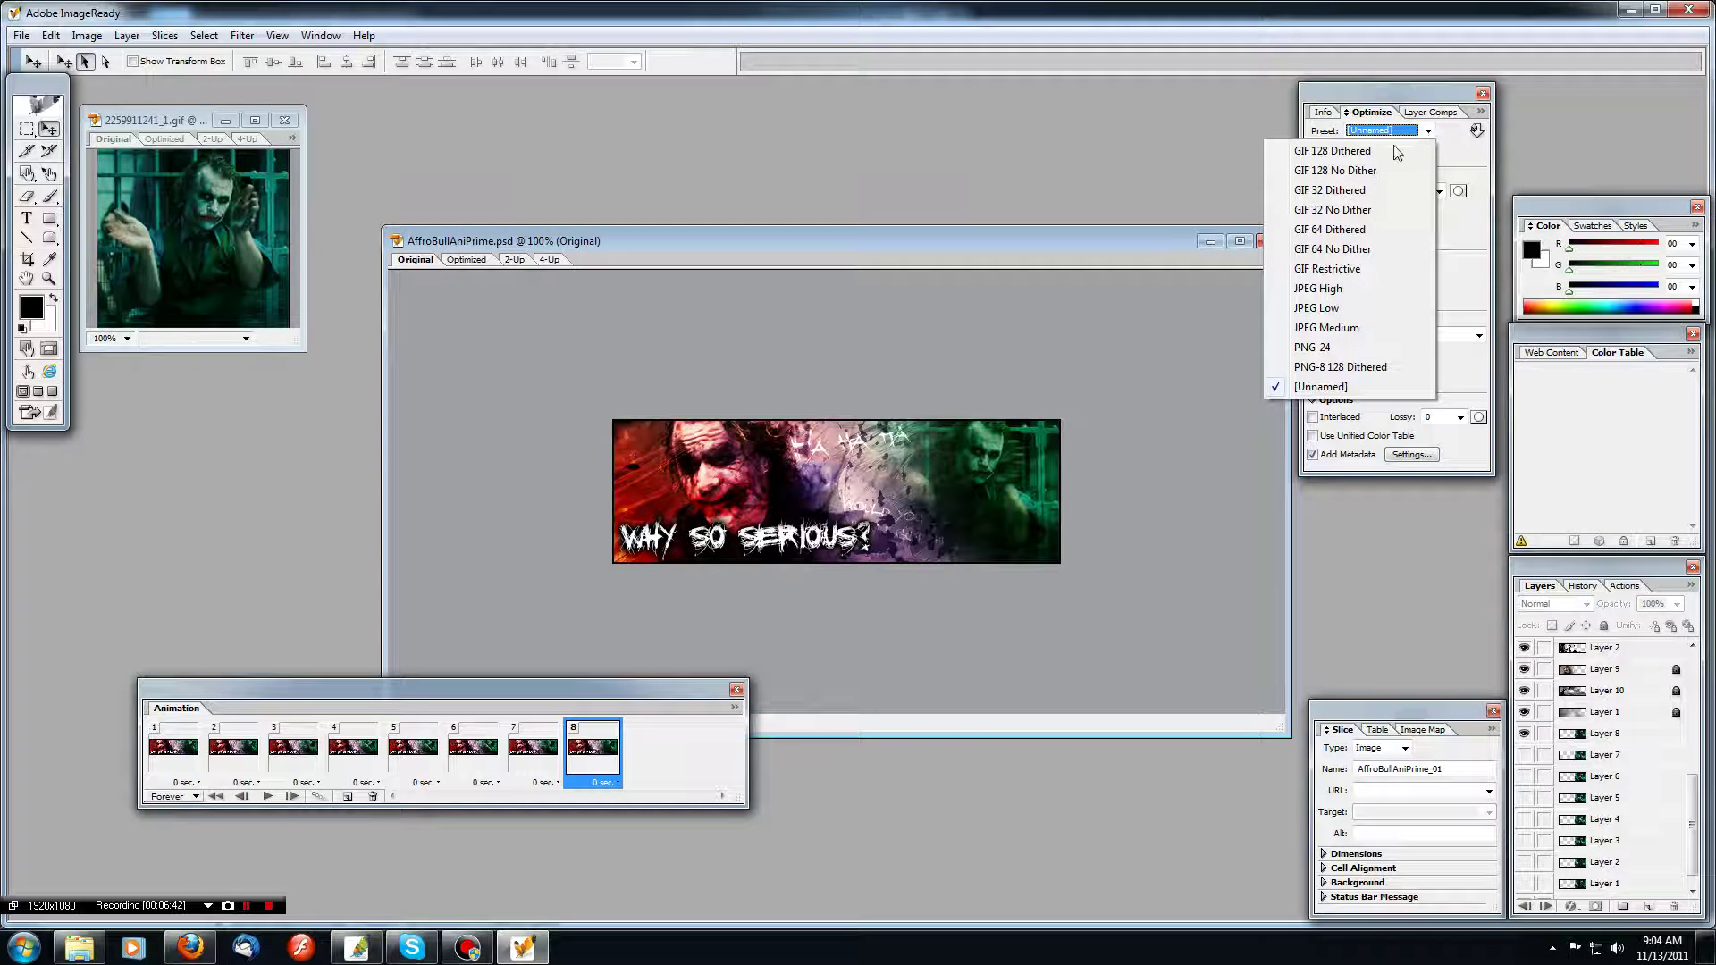
click(1397, 152)
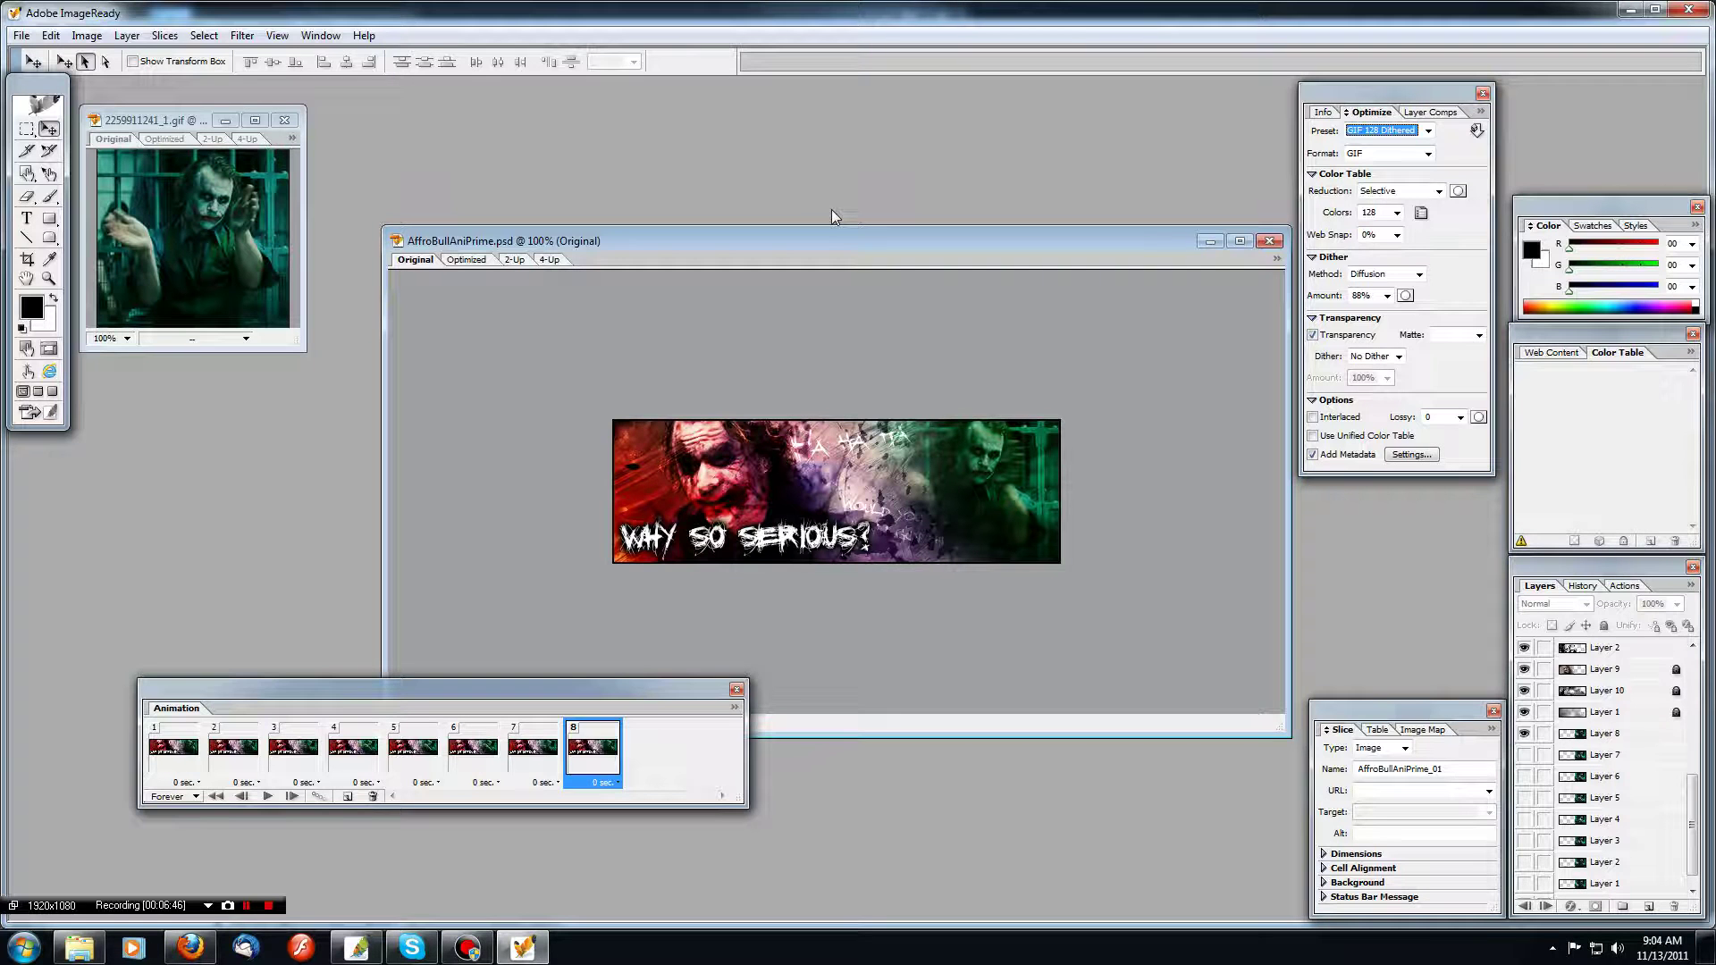
click(1429, 131)
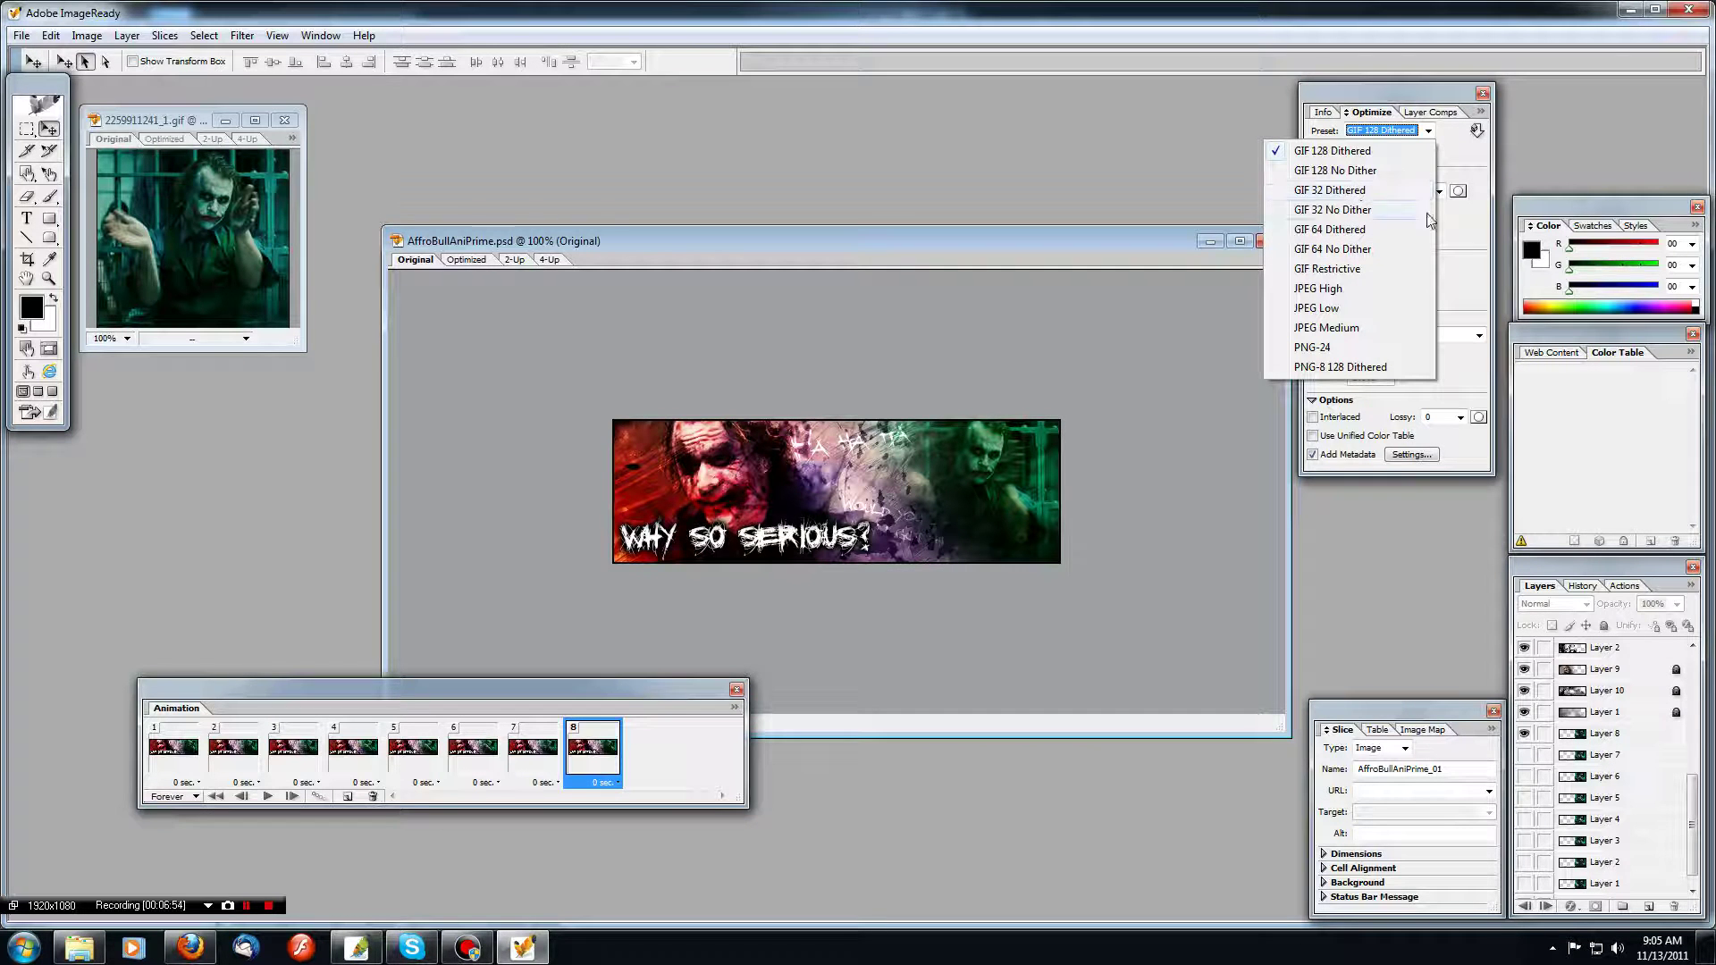
click(1472, 249)
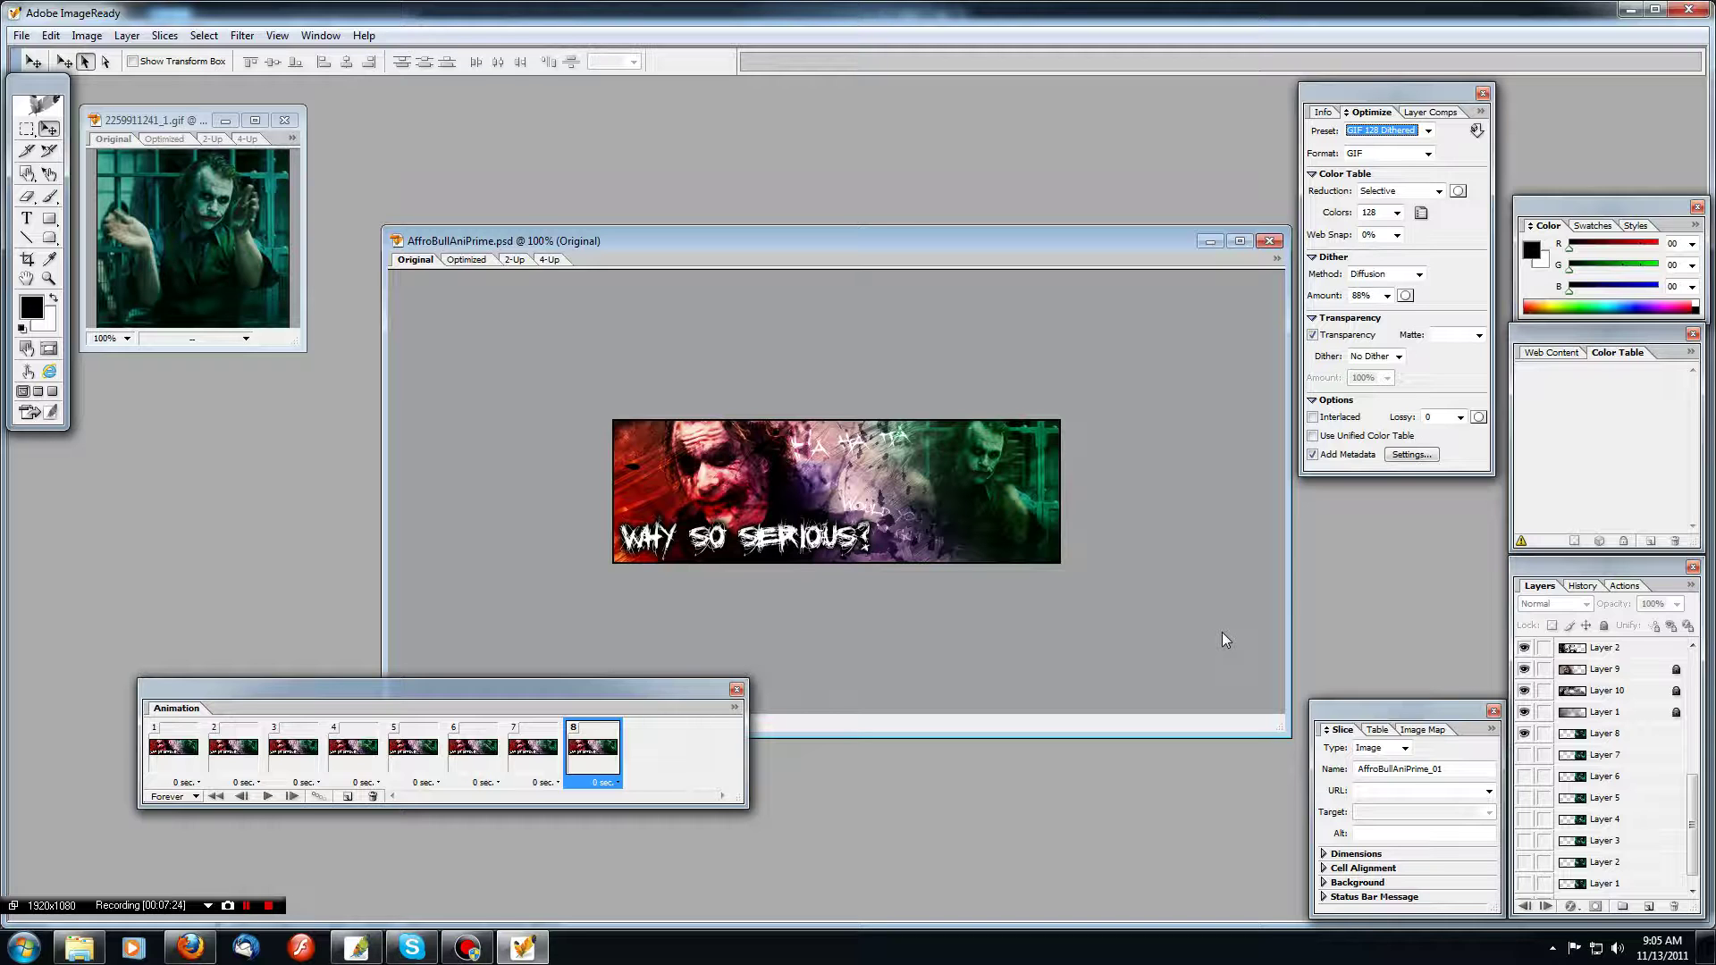
Close the source GIF without saving it, and save the banner as the optimized GIF AffroBullAni, replacing the existing file.
click(284, 120)
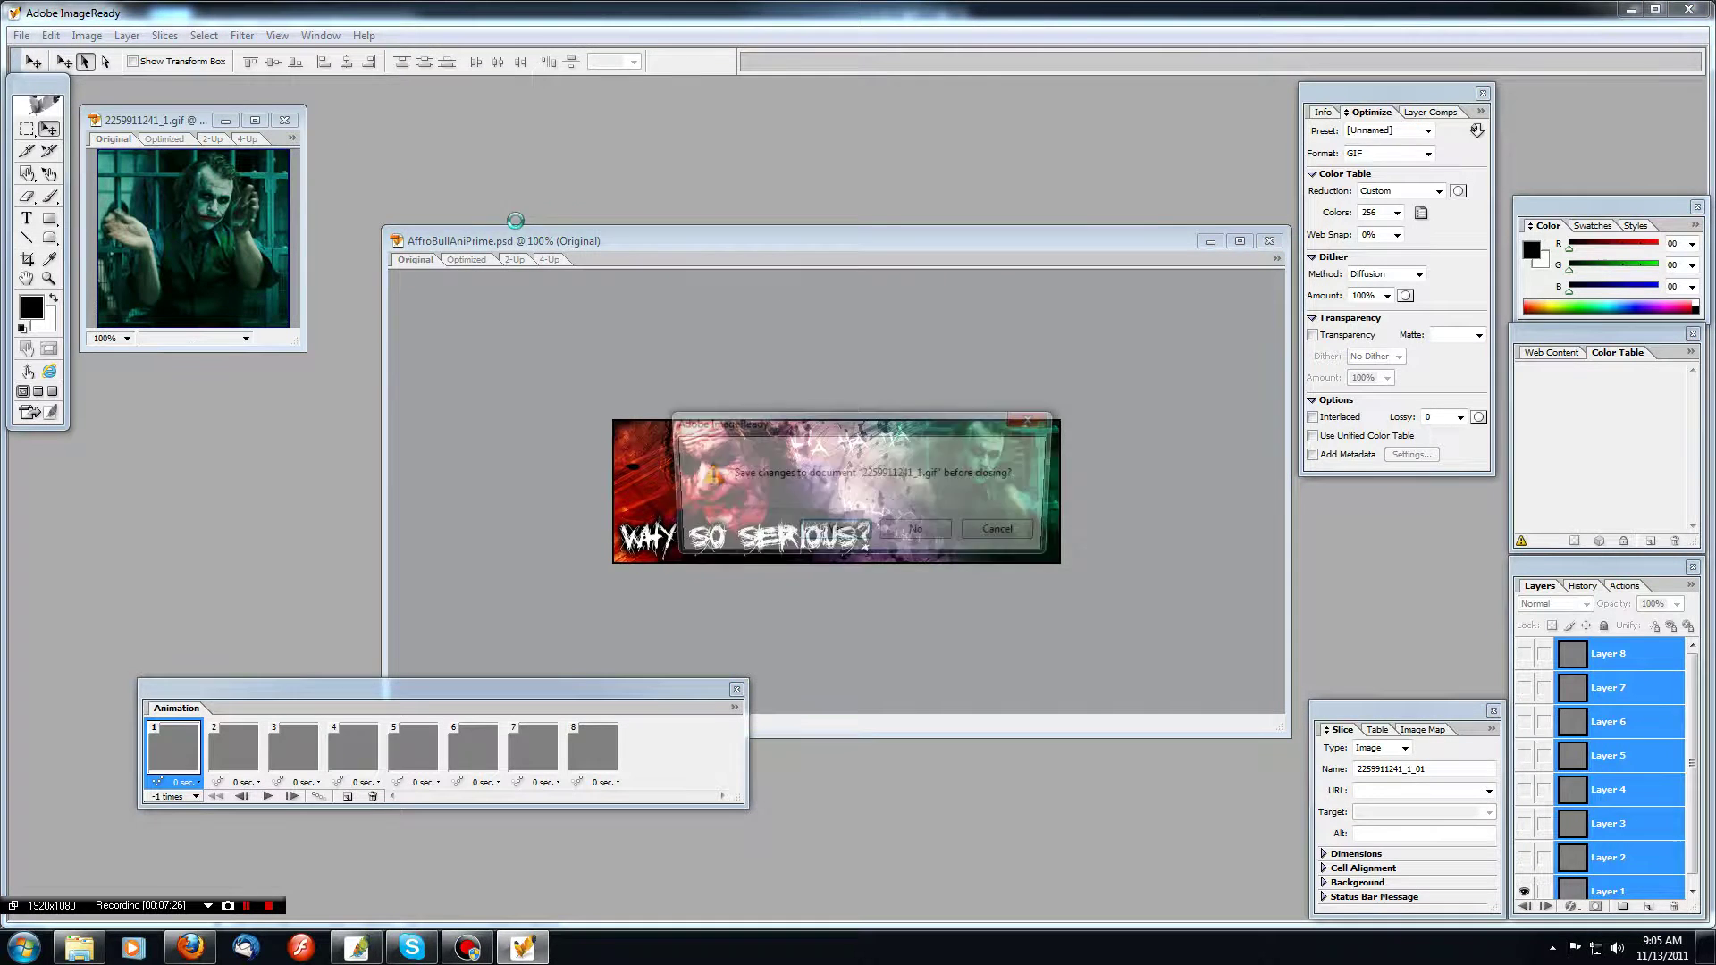
click(923, 543)
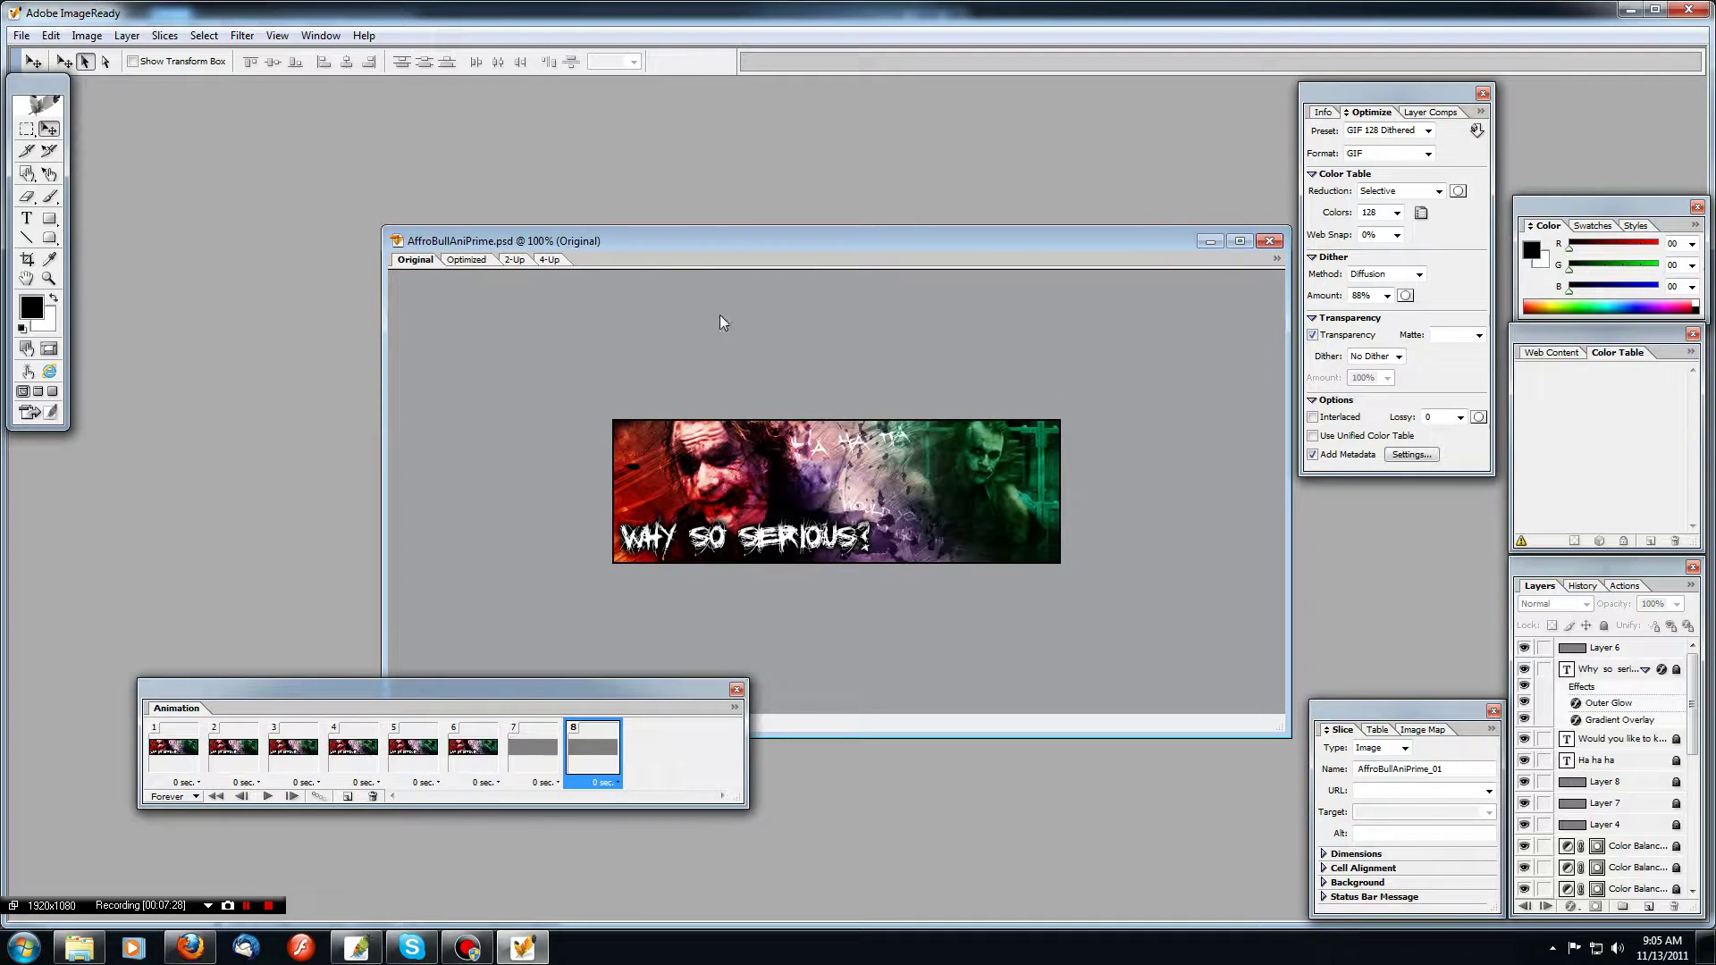
click(33, 38)
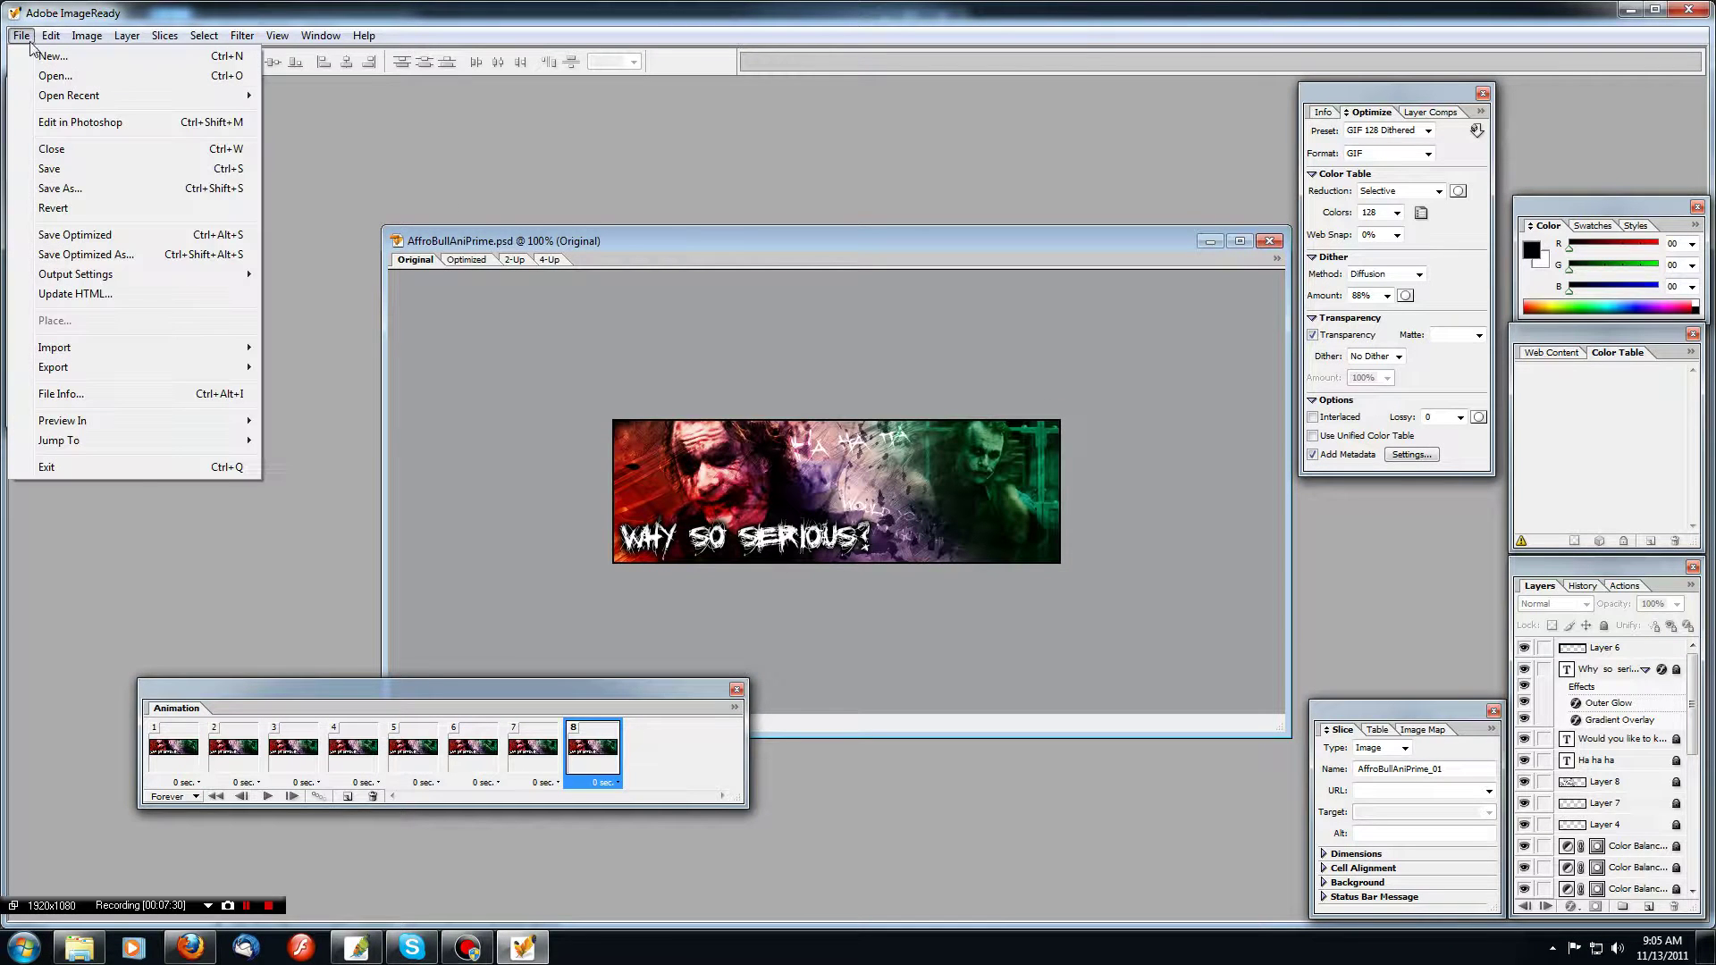
click(65, 257)
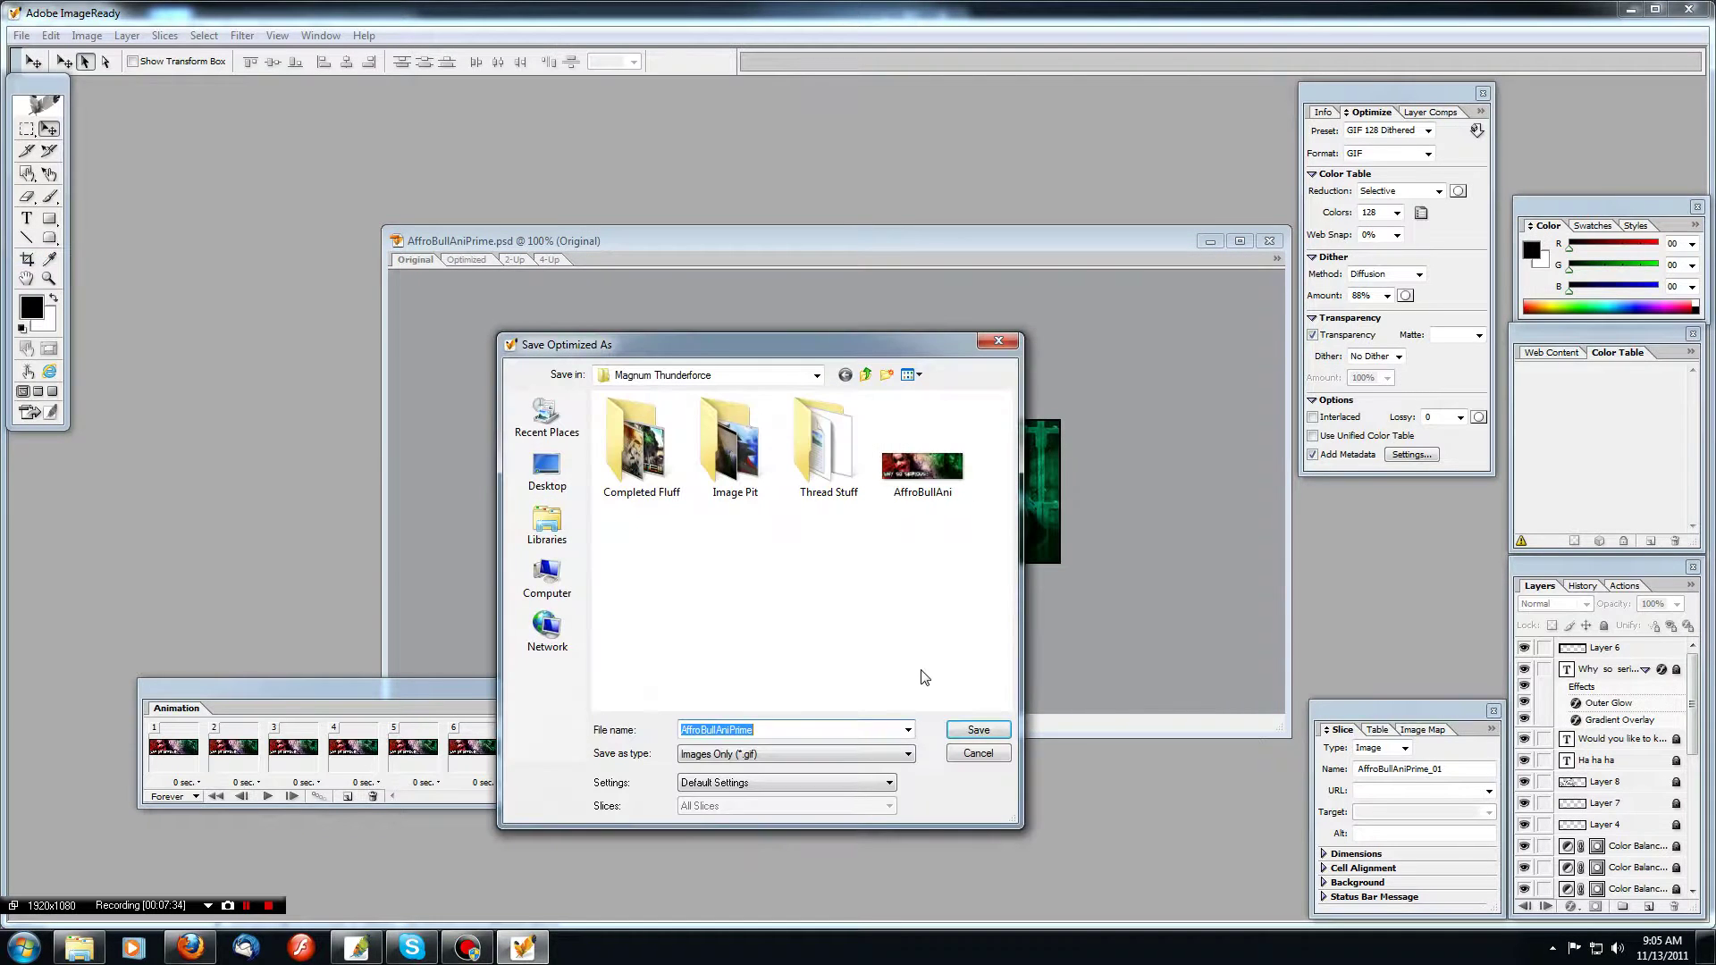
click(755, 730)
drag(756, 729, 731, 729)
key(BackSpace)
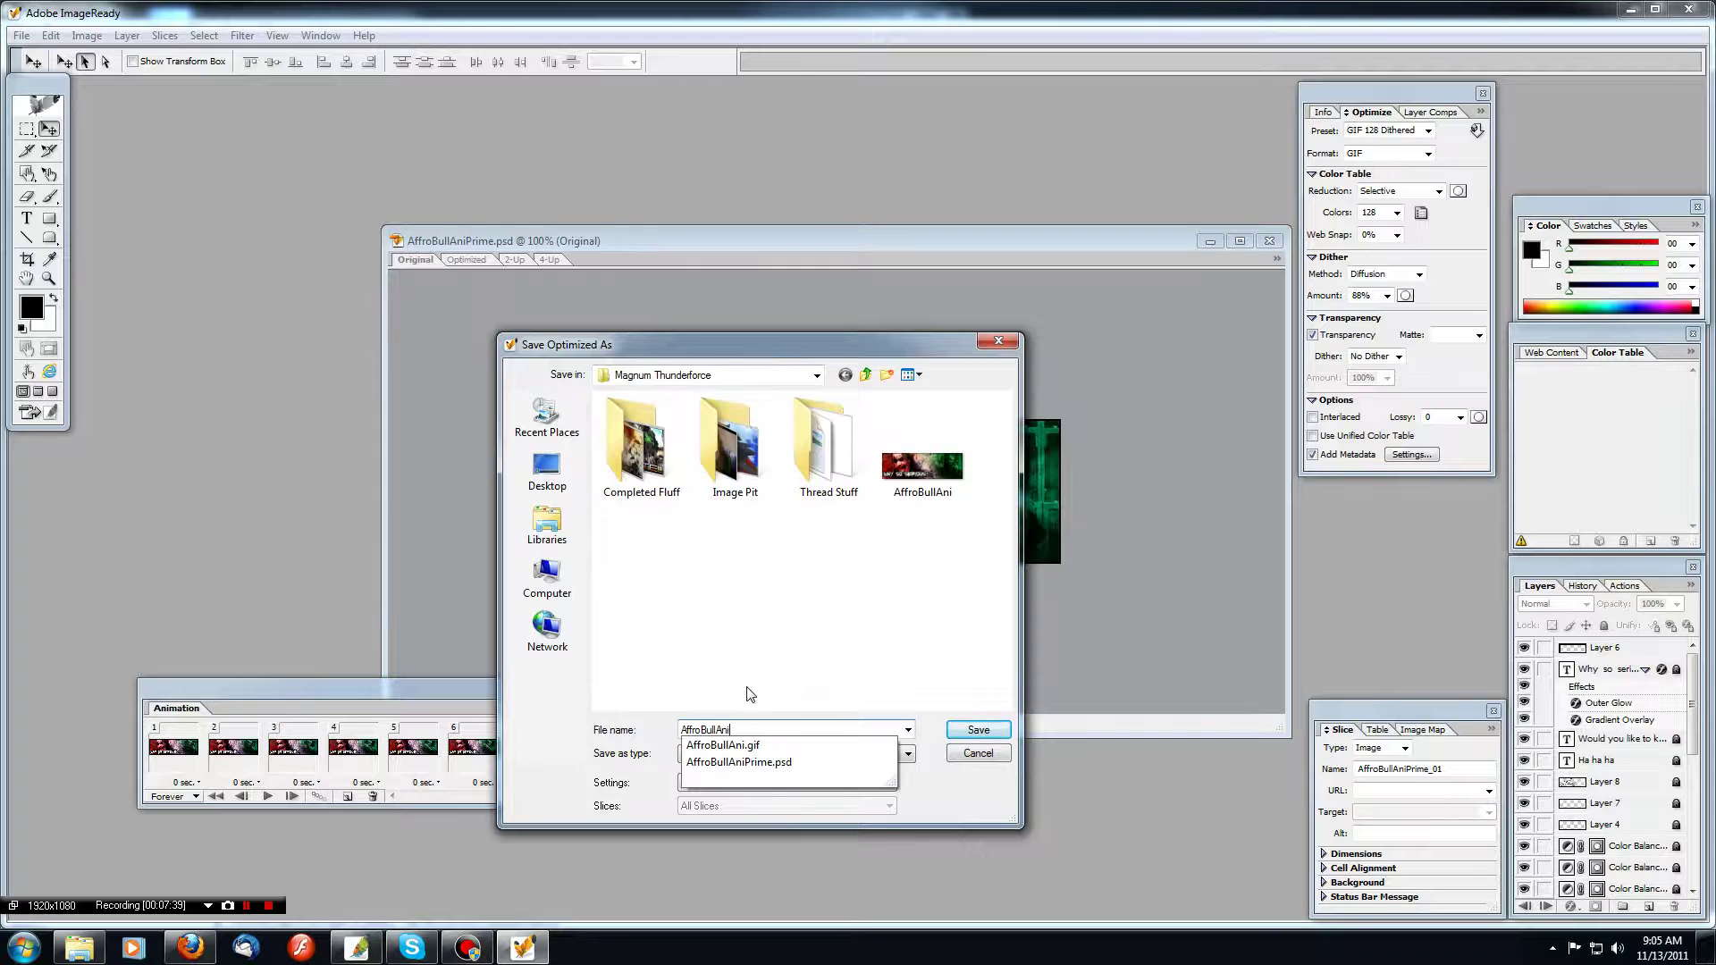
click(982, 735)
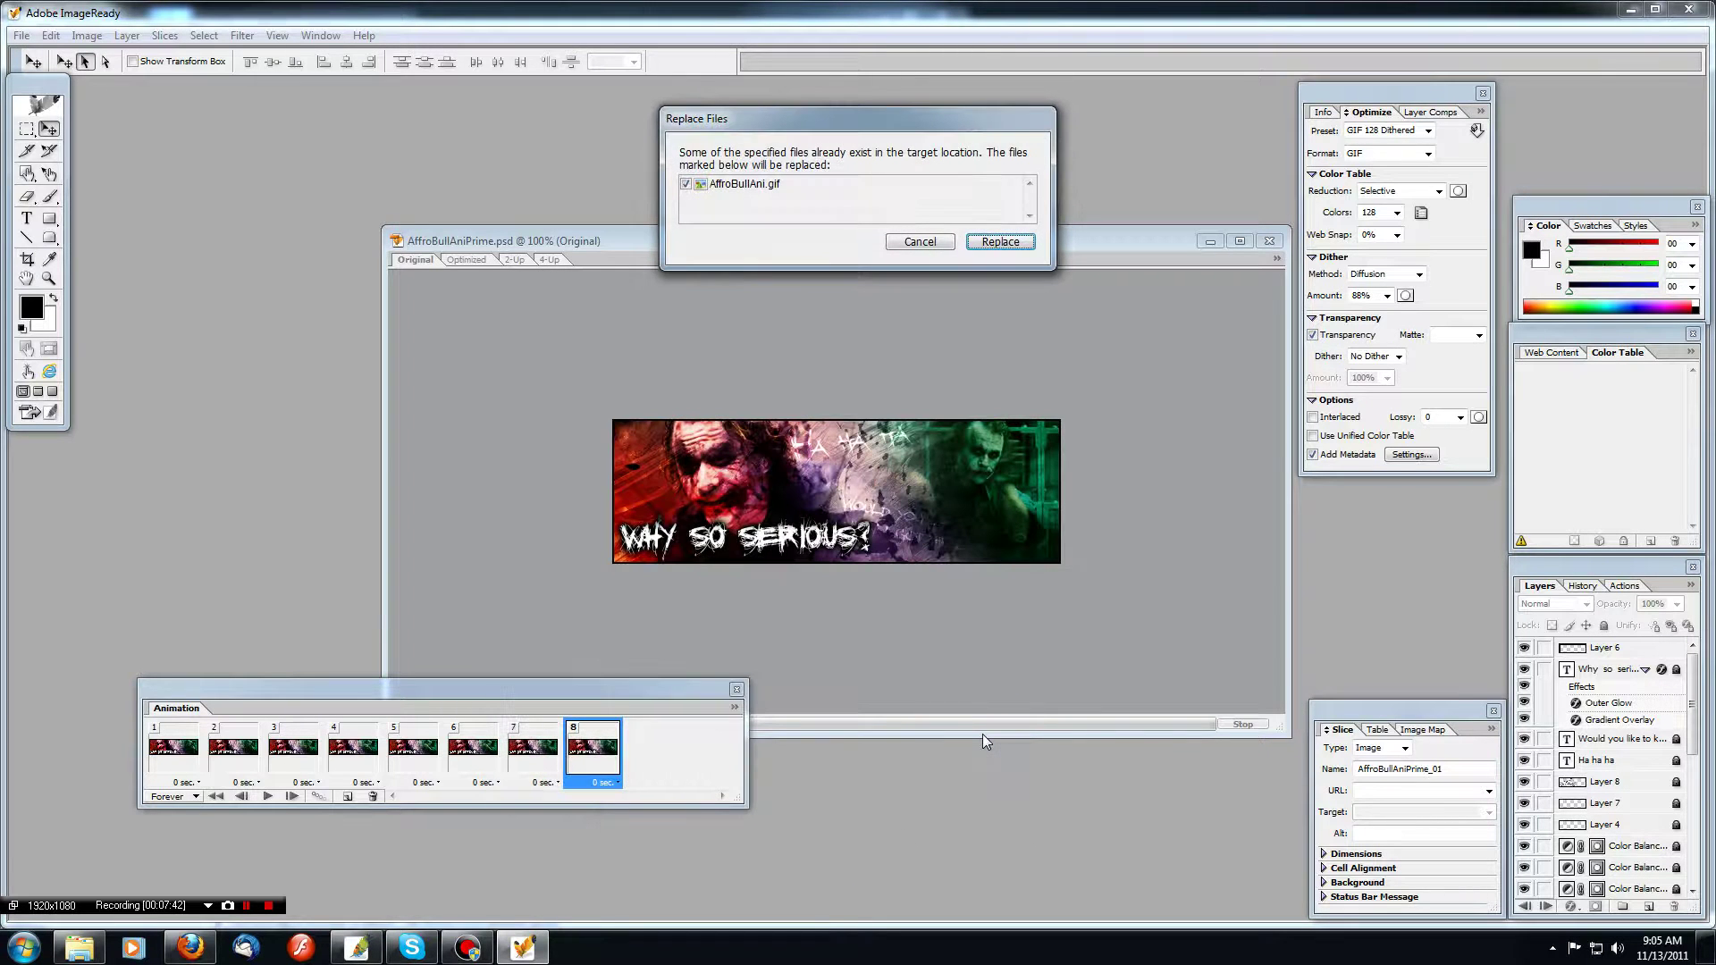
click(992, 244)
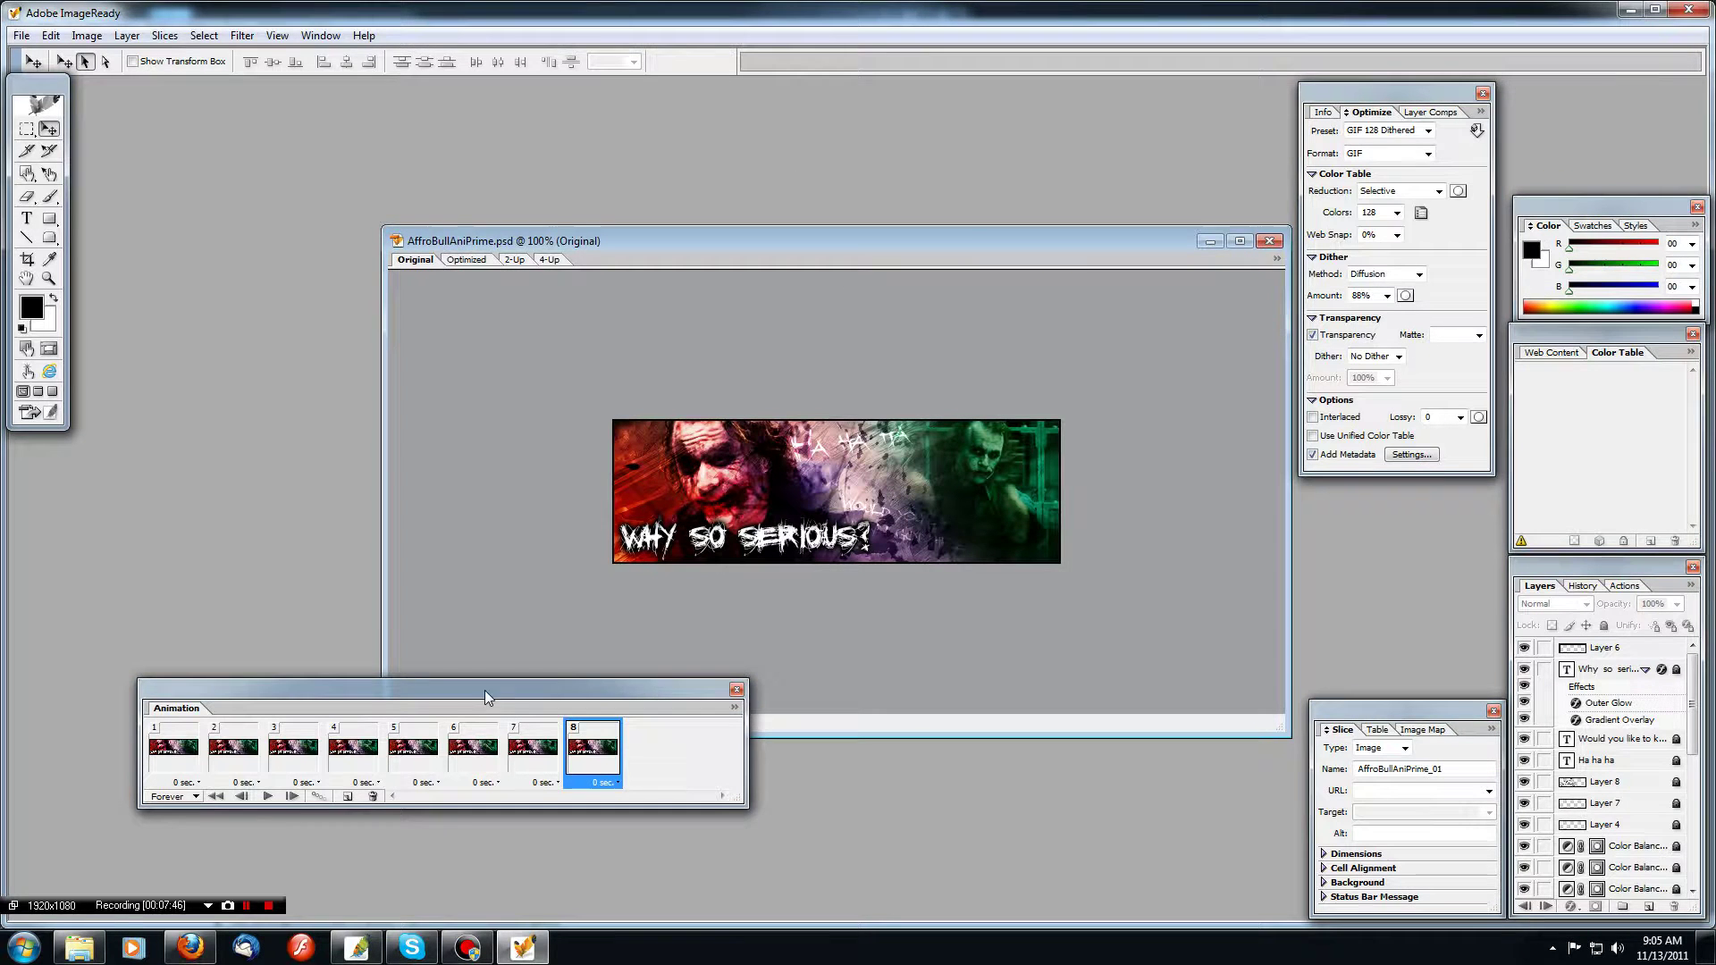
Switch to Windows Explorer and open the AffroBullAni GIF from Serebii > ArtBanners > Requests > Magnum Thunderforce to check its playback.
click(95, 940)
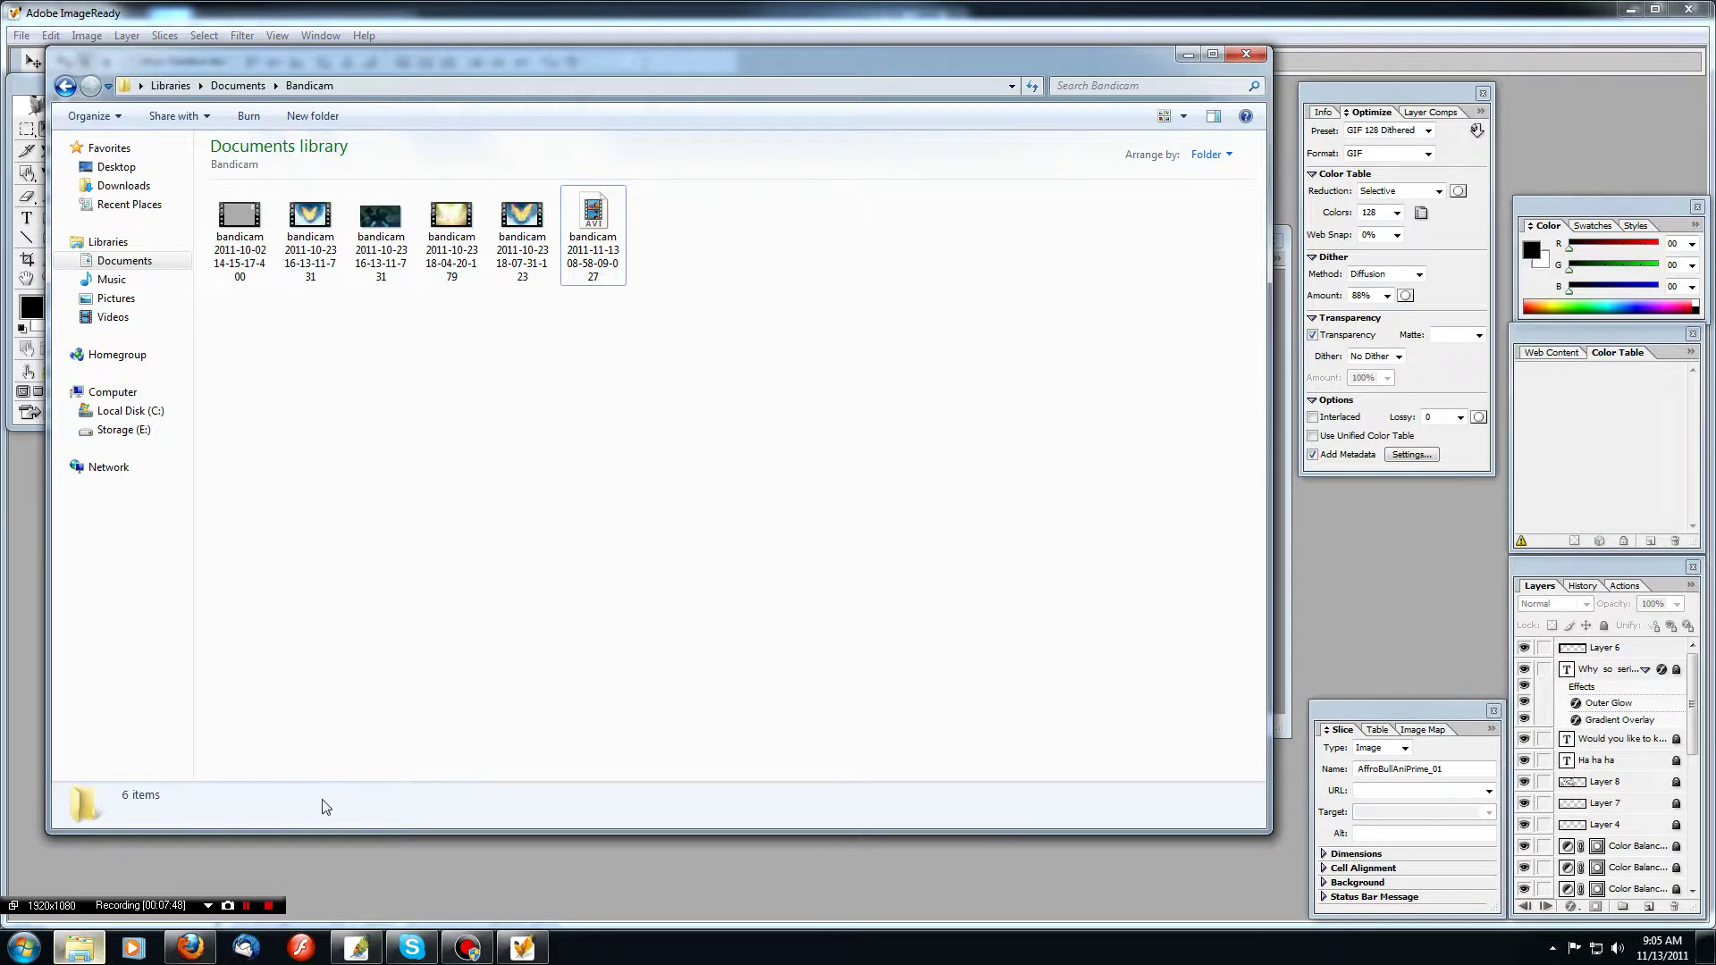
click(170, 85)
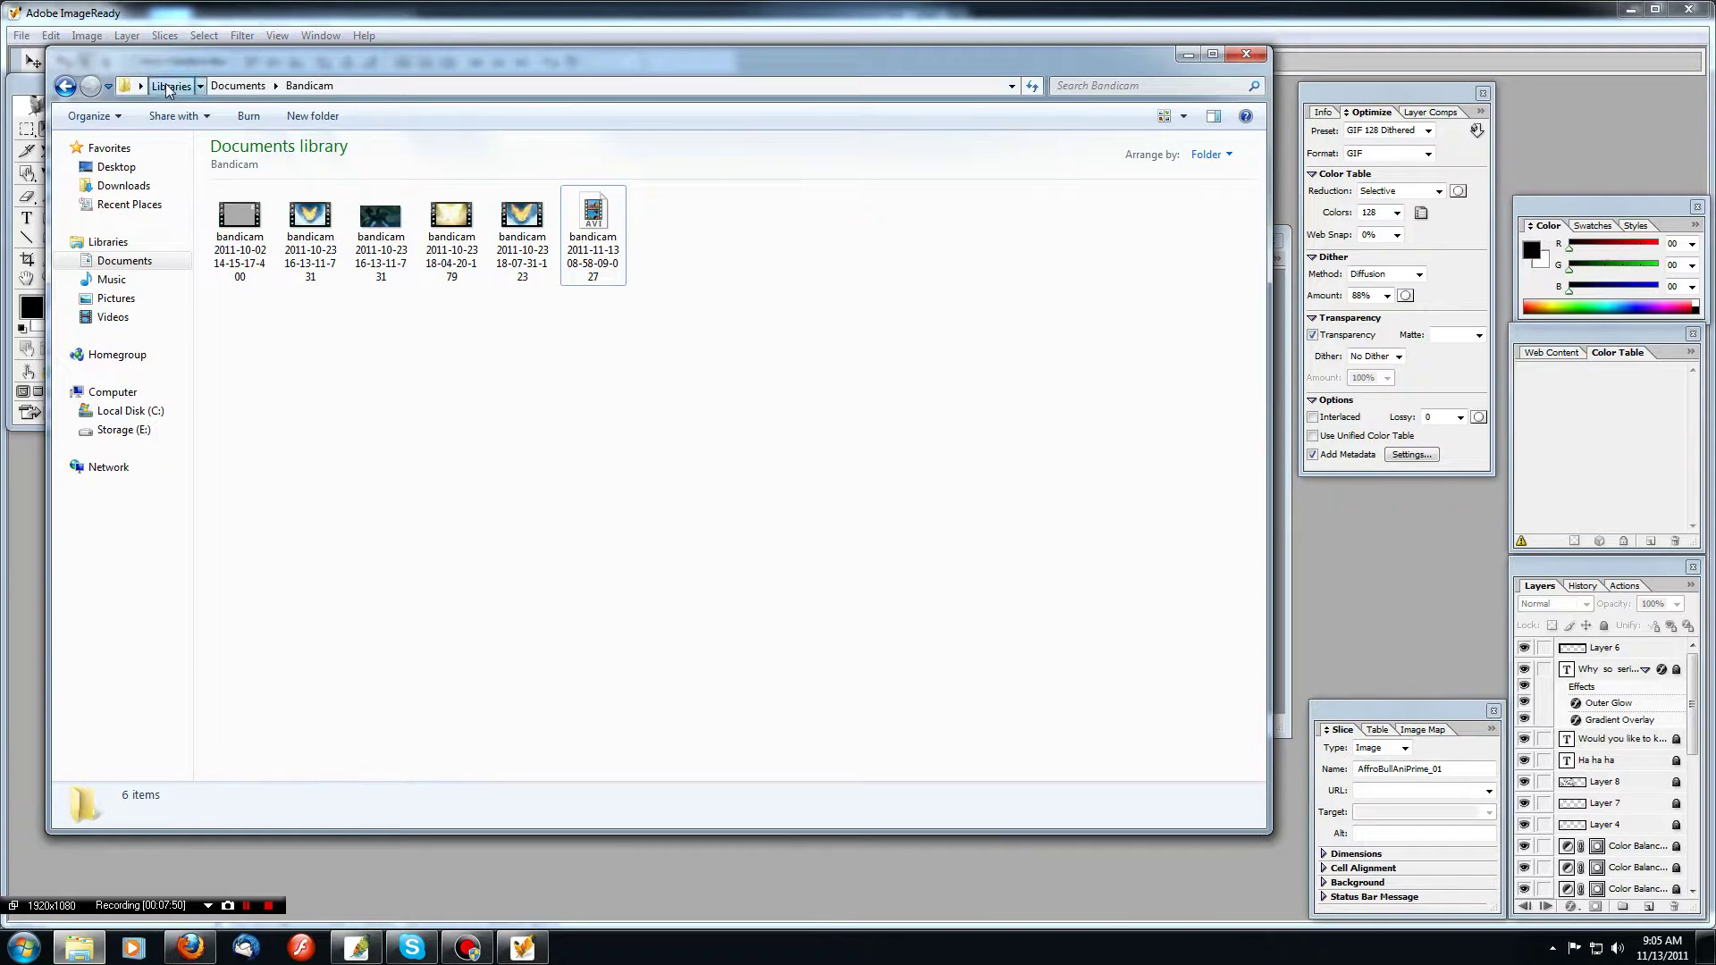
double_click(285, 206)
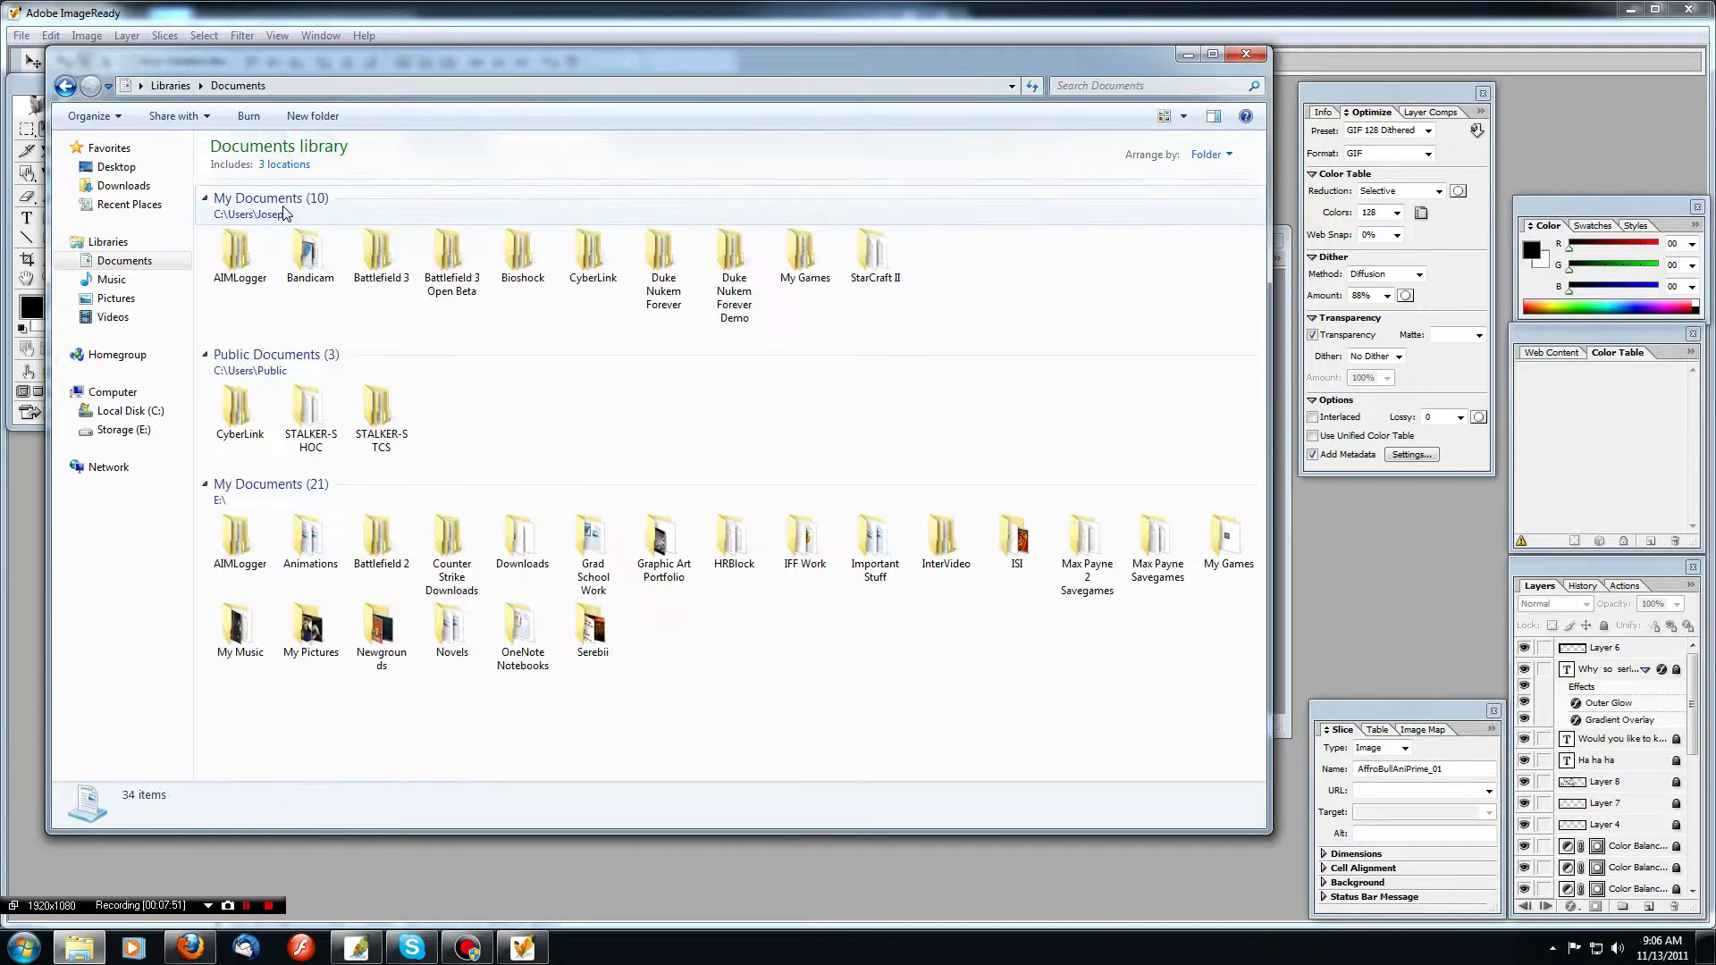
double_click(590, 628)
double_click(254, 226)
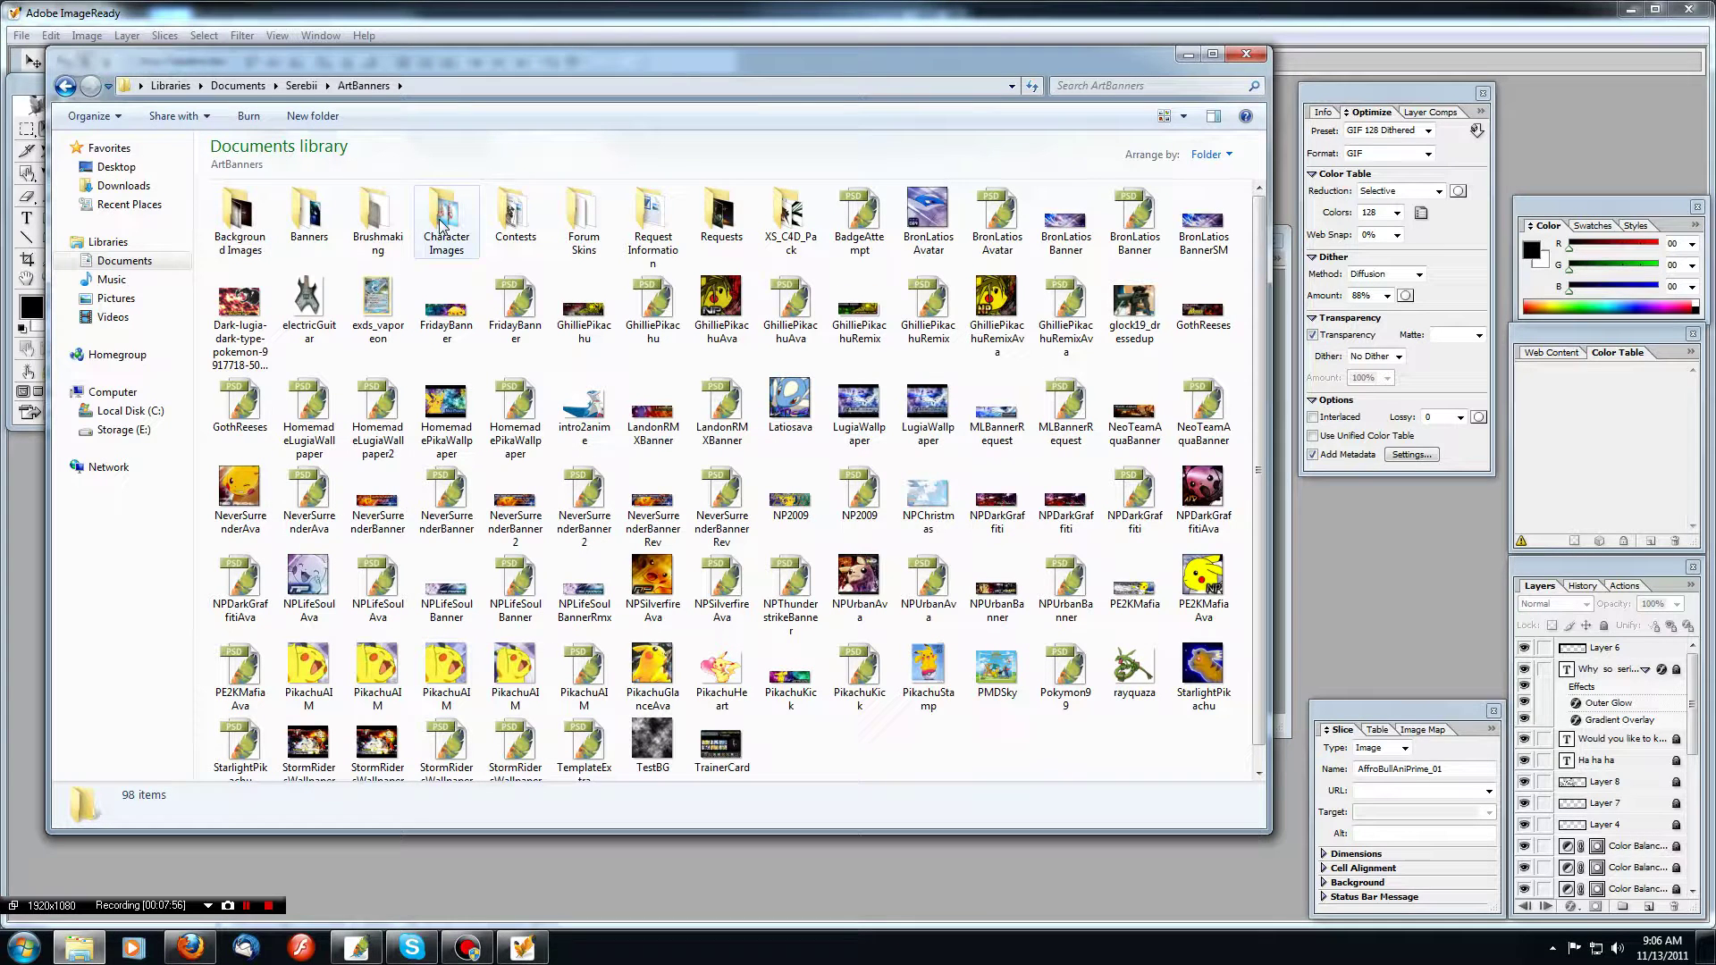
double_click(721, 214)
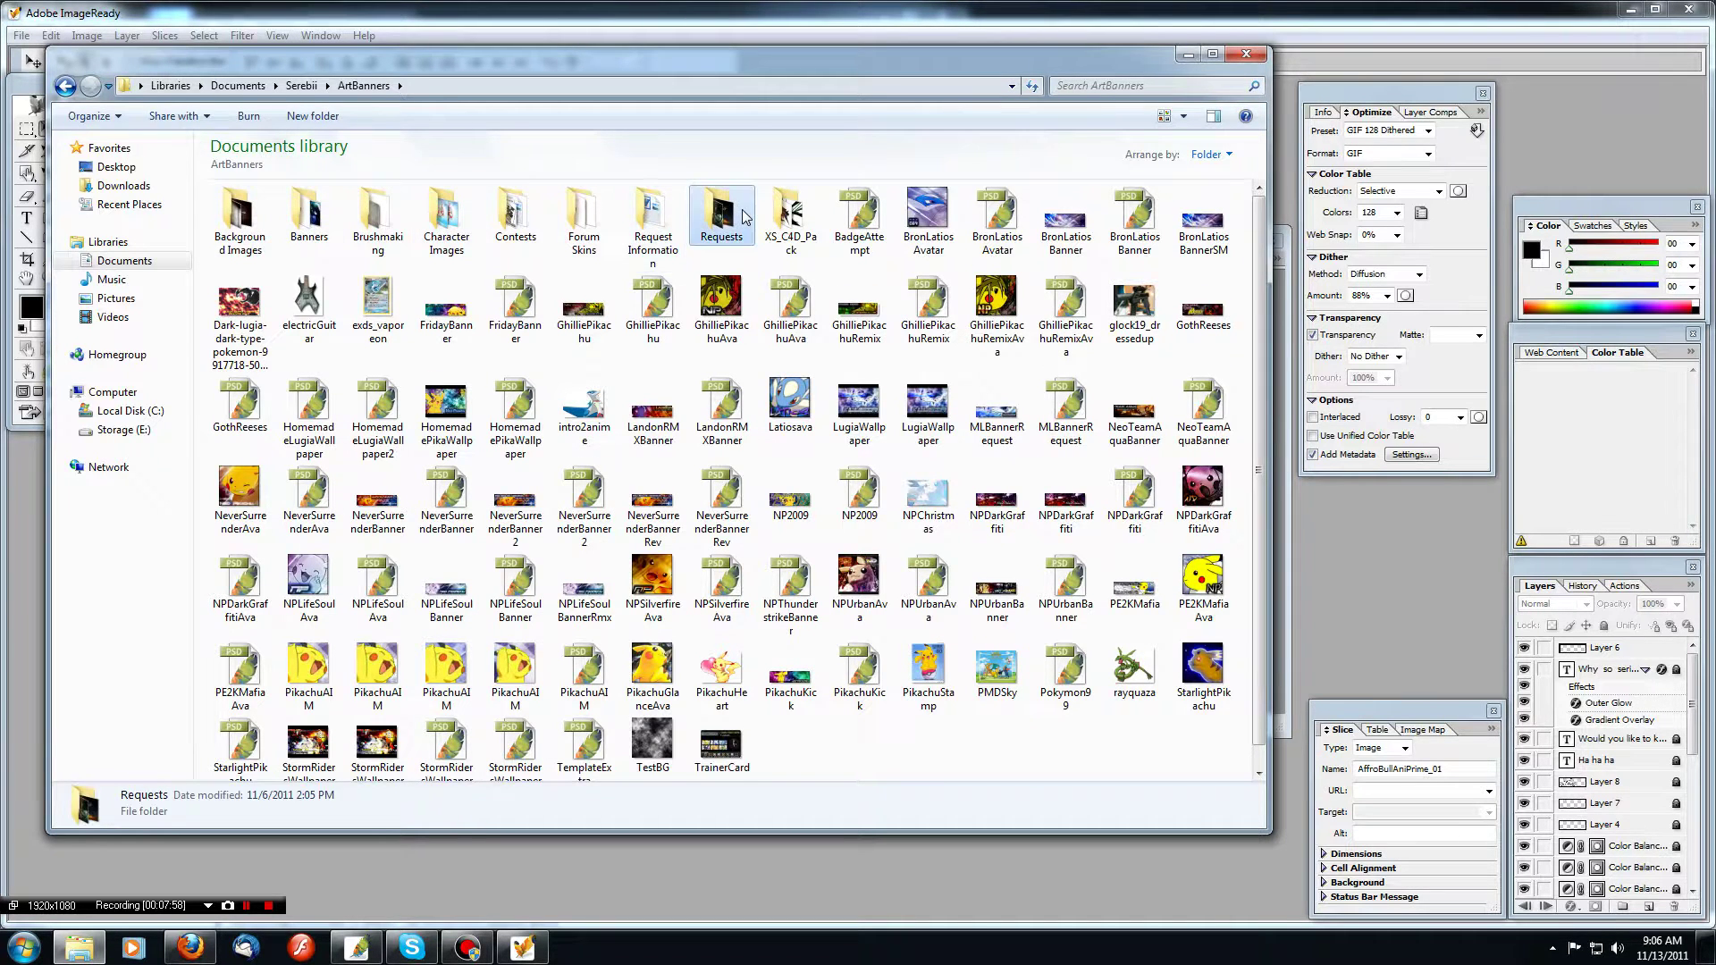
double_click(307, 218)
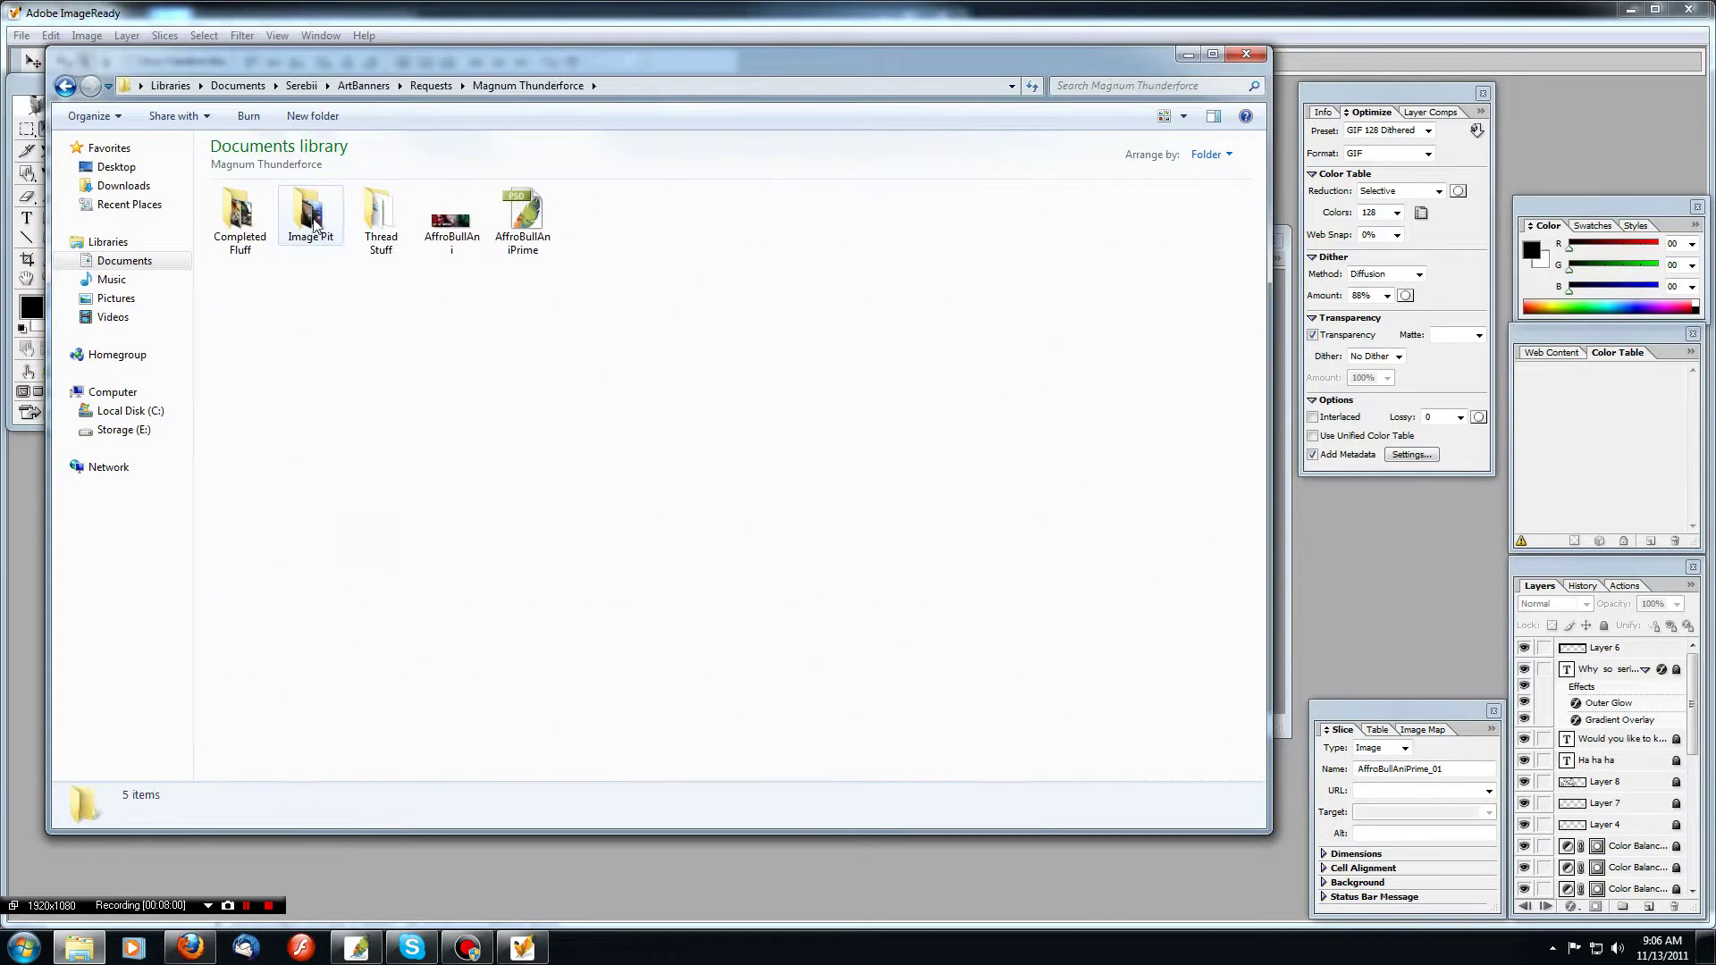
click(456, 234)
double_click(456, 234)
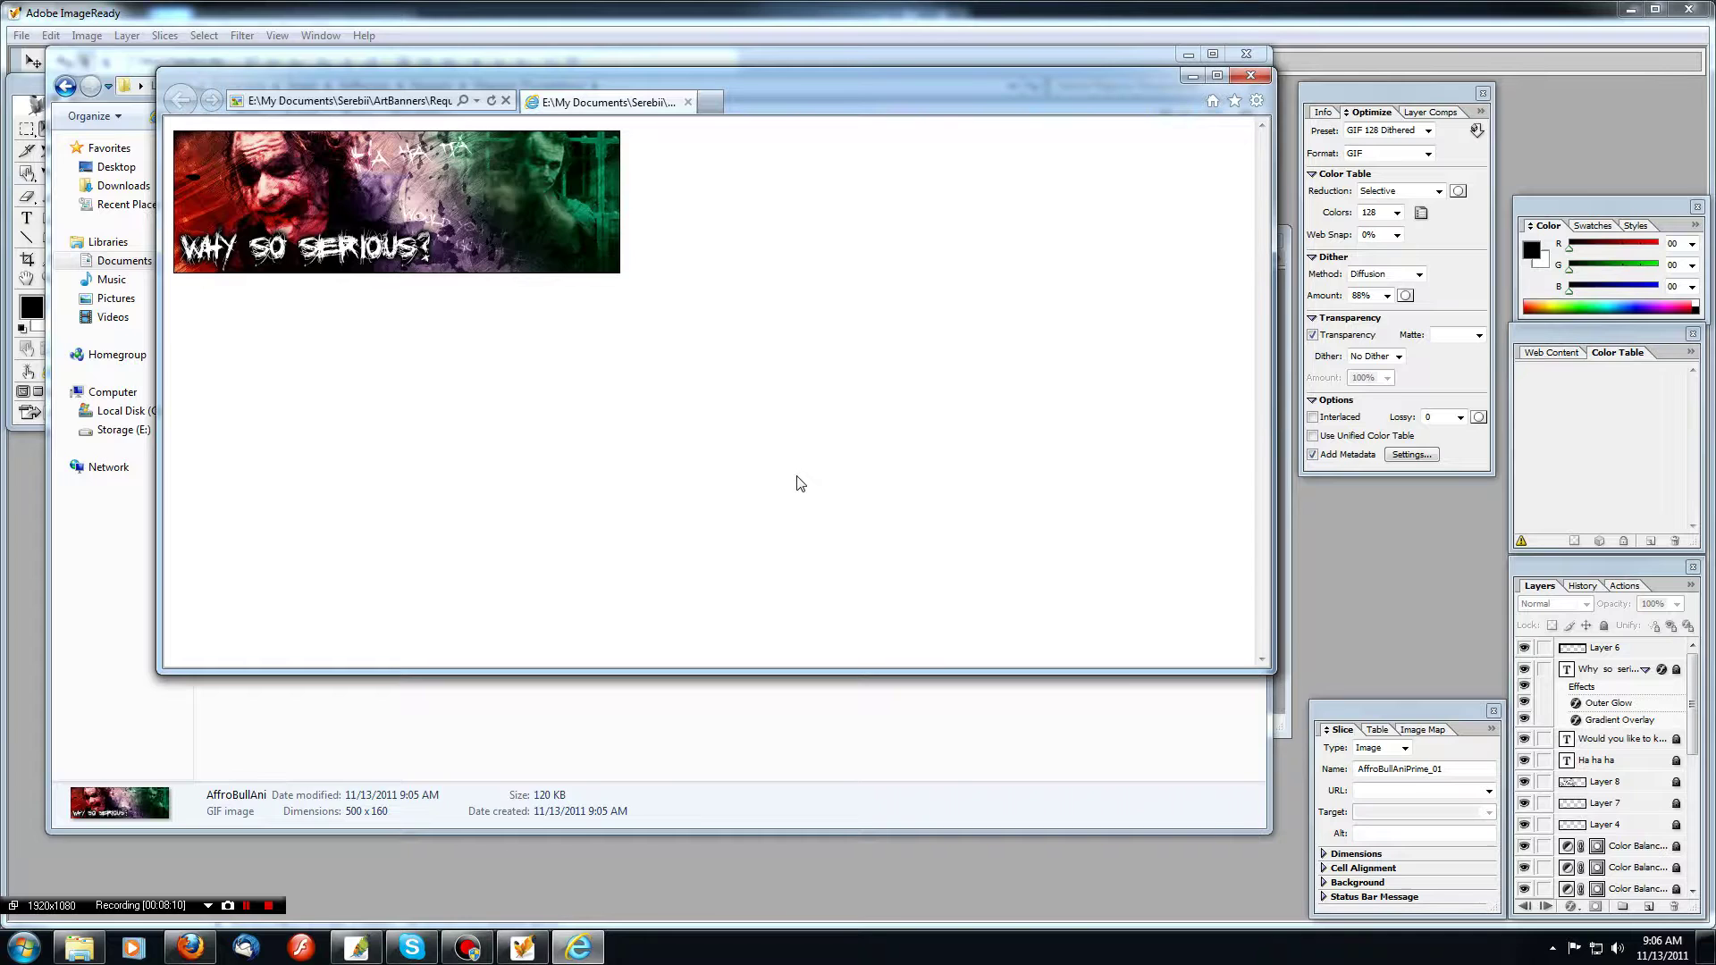
Return to ImageReady and move the banner's document window clear of the Animation panel.
click(1341, 26)
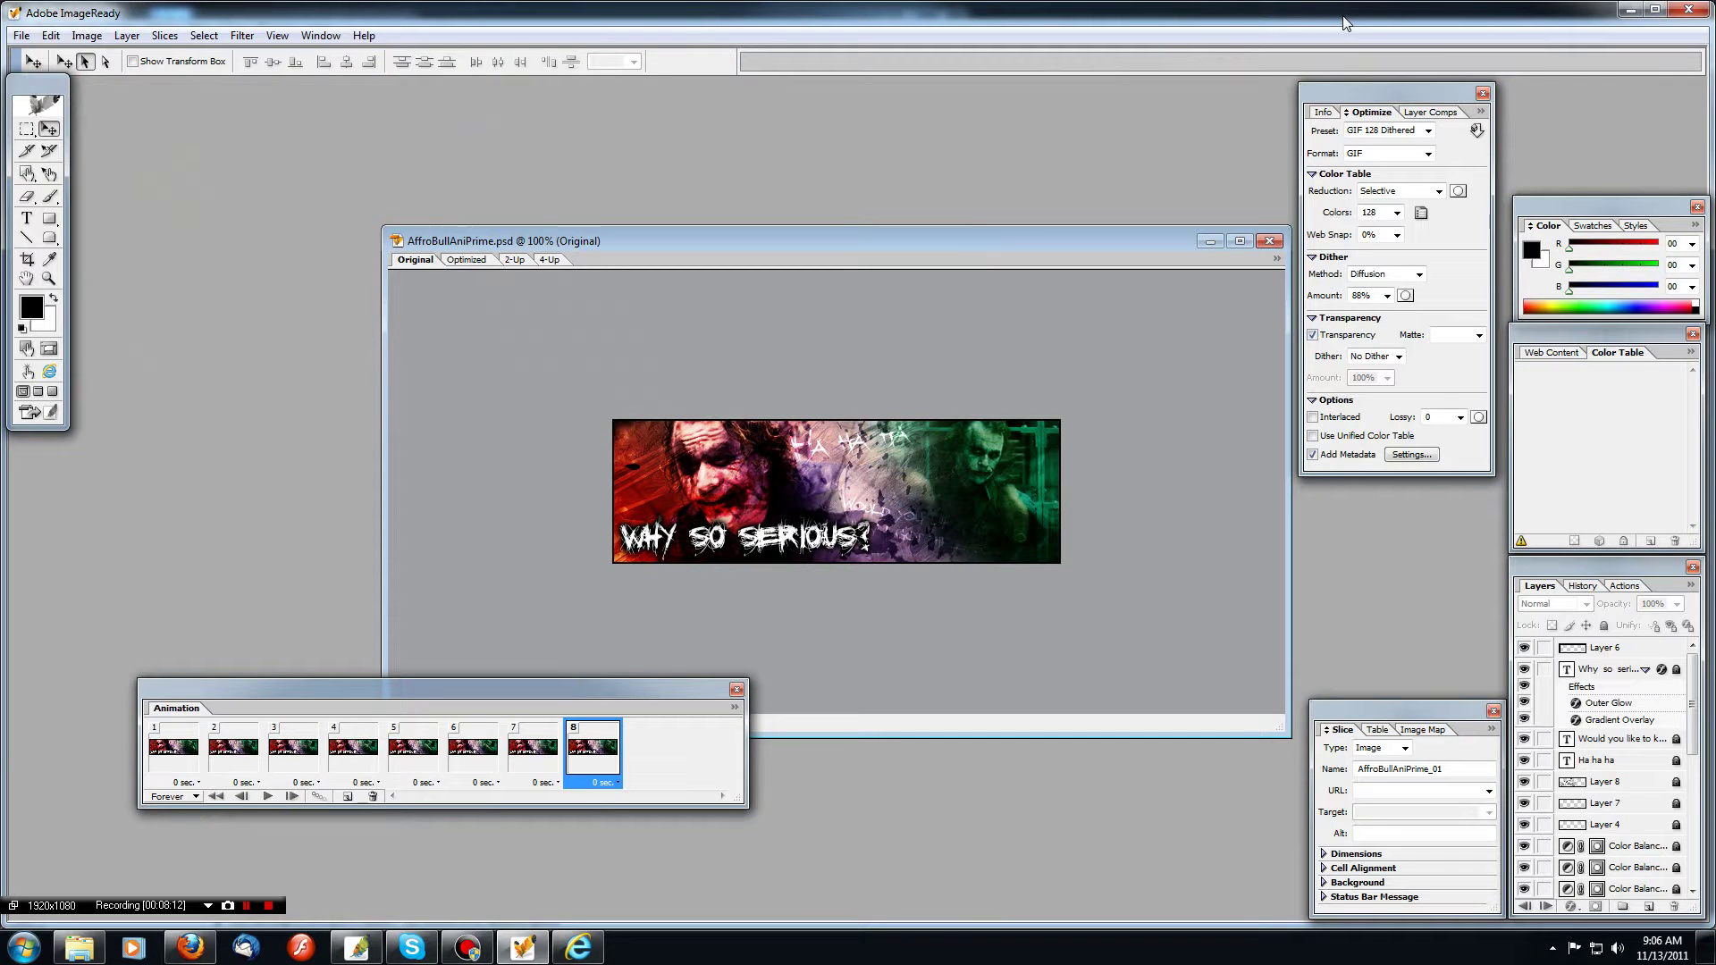
drag(1087, 238, 1069, 159)
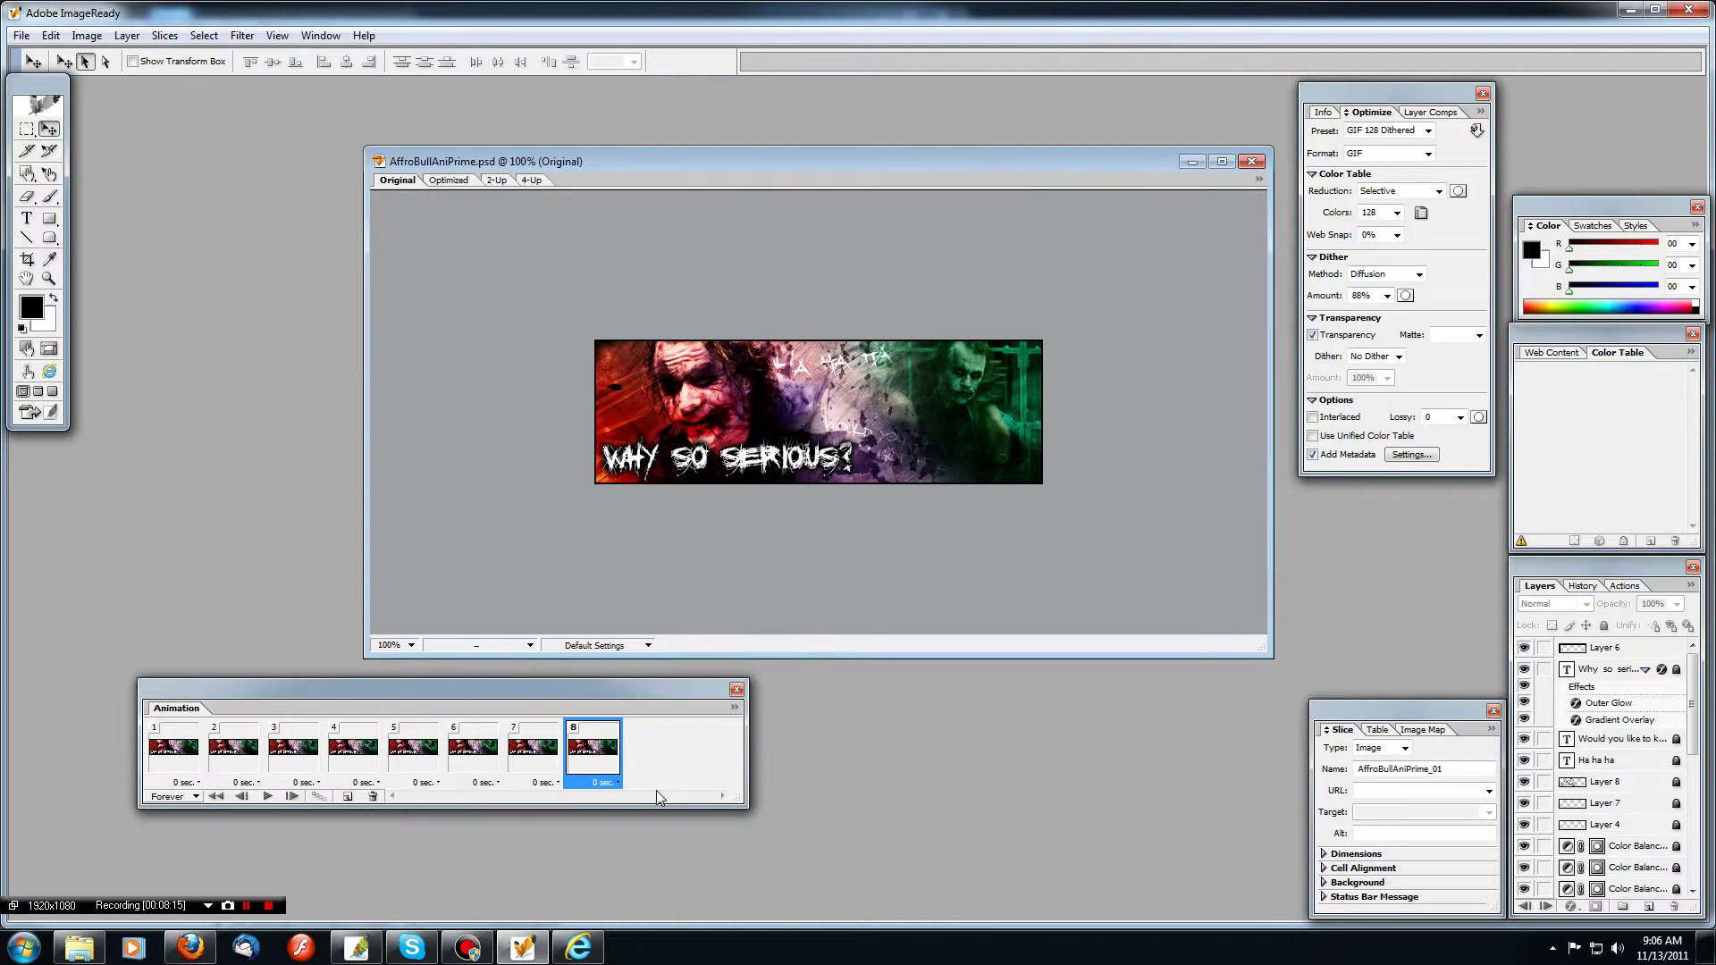